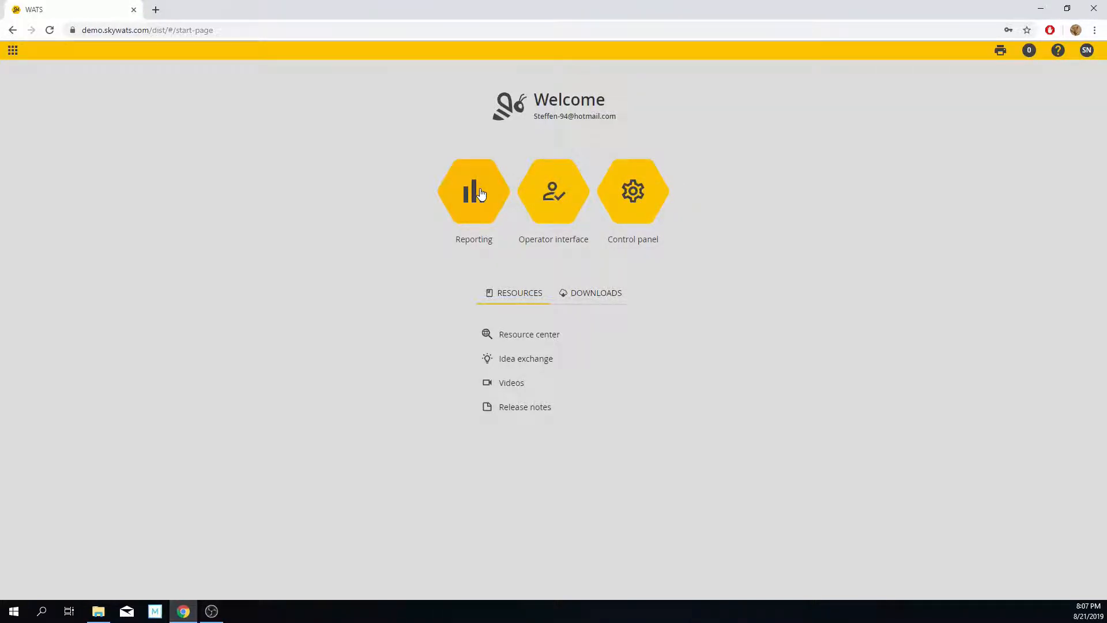
# Step: Open the control panel's Manual inspection manager and create a folder named "Mi Test" under Root
pyautogui.click(639, 199)
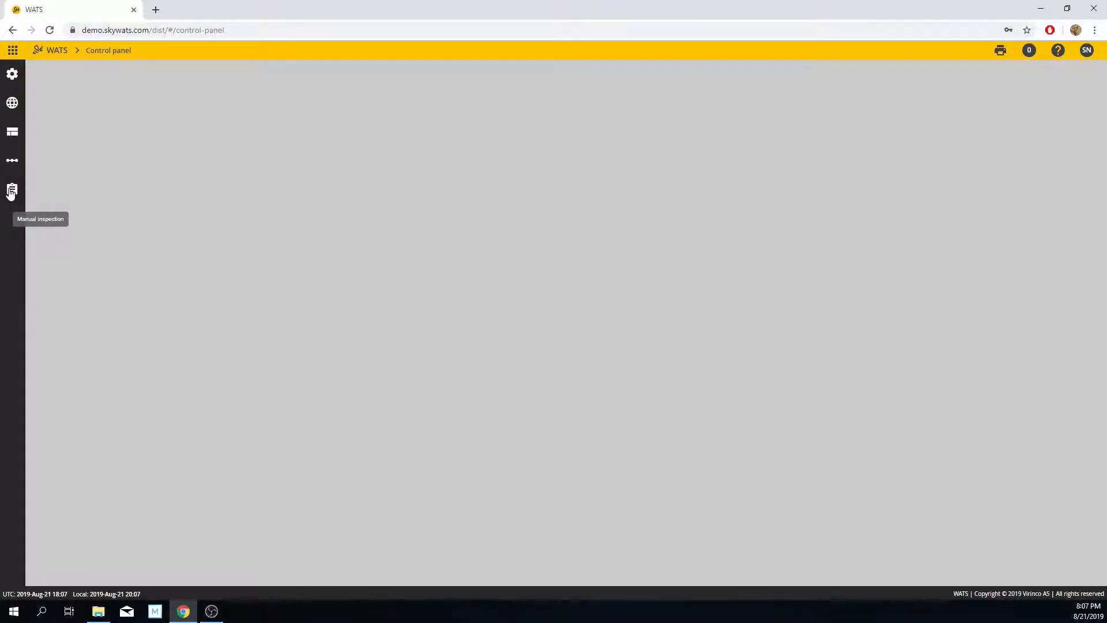
pyautogui.click(10, 192)
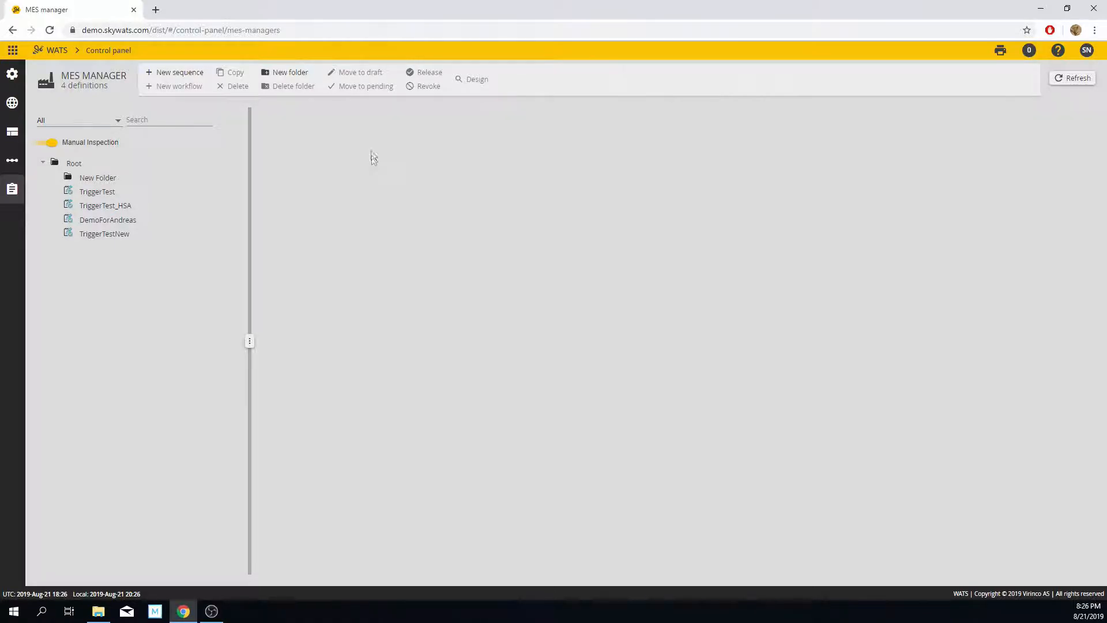
pyautogui.click(286, 74)
pyautogui.write('Mi Test')
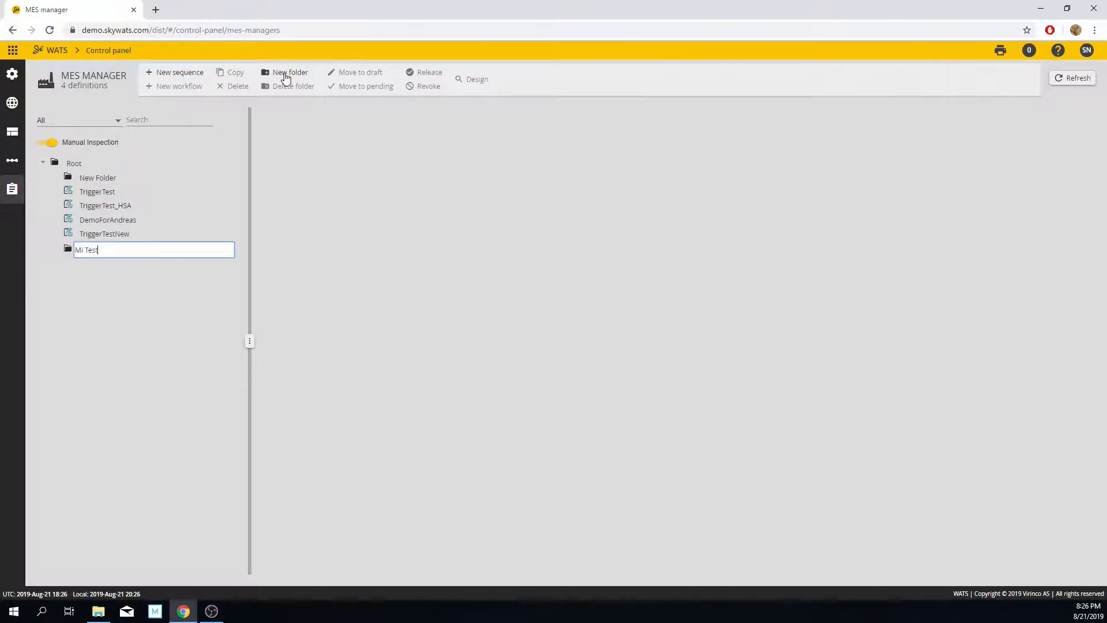
pyautogui.press('Return')
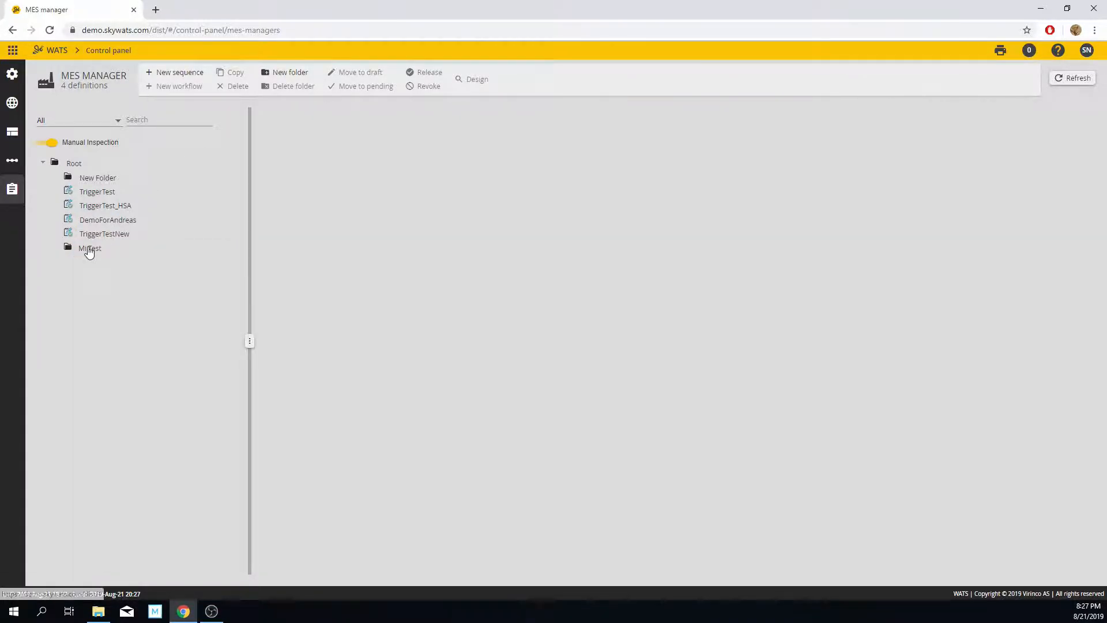
# Step: Create a new sequence definition named "Global" inside the Mi Test folder
pyautogui.click(115, 233)
pyautogui.click(89, 247)
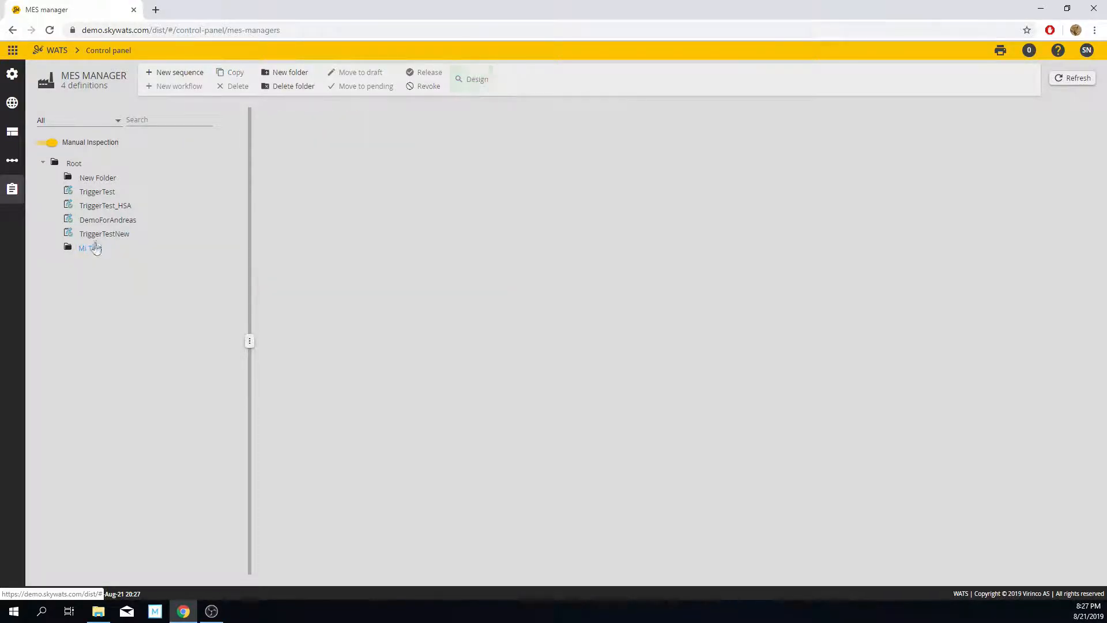
pyautogui.click(177, 73)
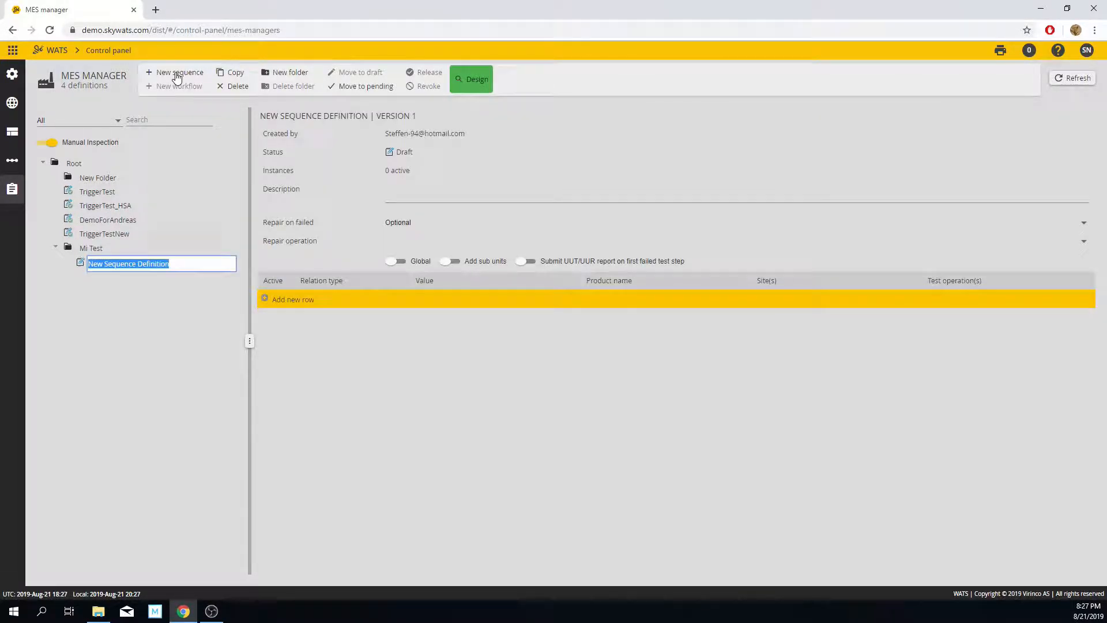
pyautogui.write('Global')
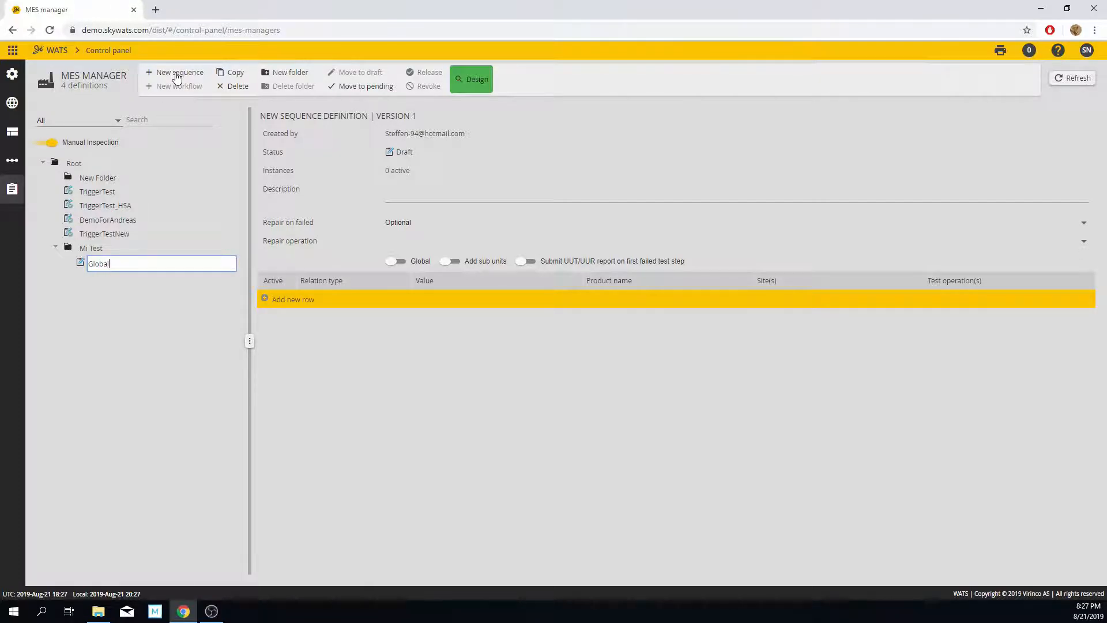
pyautogui.press('Return')
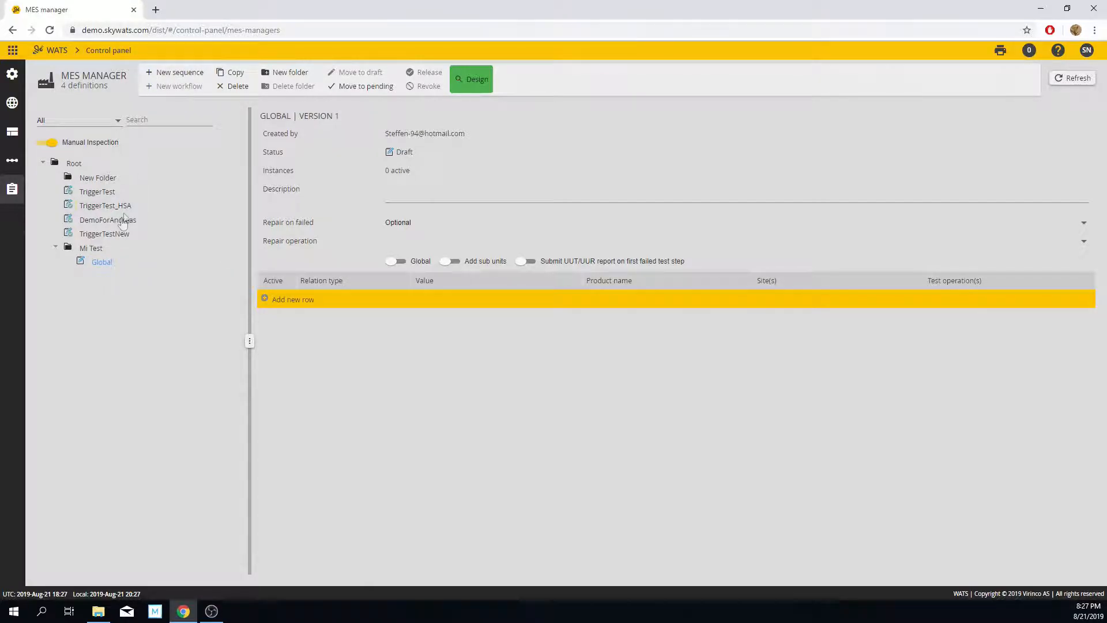
# Step: Add a second sequence definition named "Test" to the Mi Test folder
pyautogui.click(171, 73)
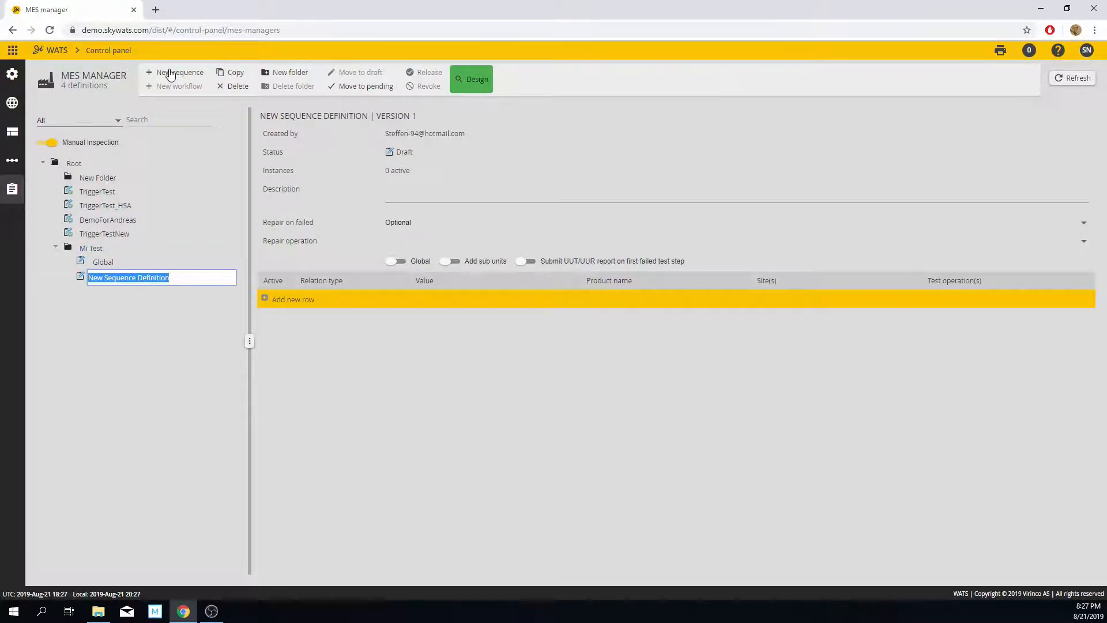
pyautogui.press('BackSpace')
pyautogui.write('Test')
pyautogui.press('Return')
# Step: Start designing the Global sequence, then download the WATS WWF Designer installer and launch it
pyautogui.click(105, 263)
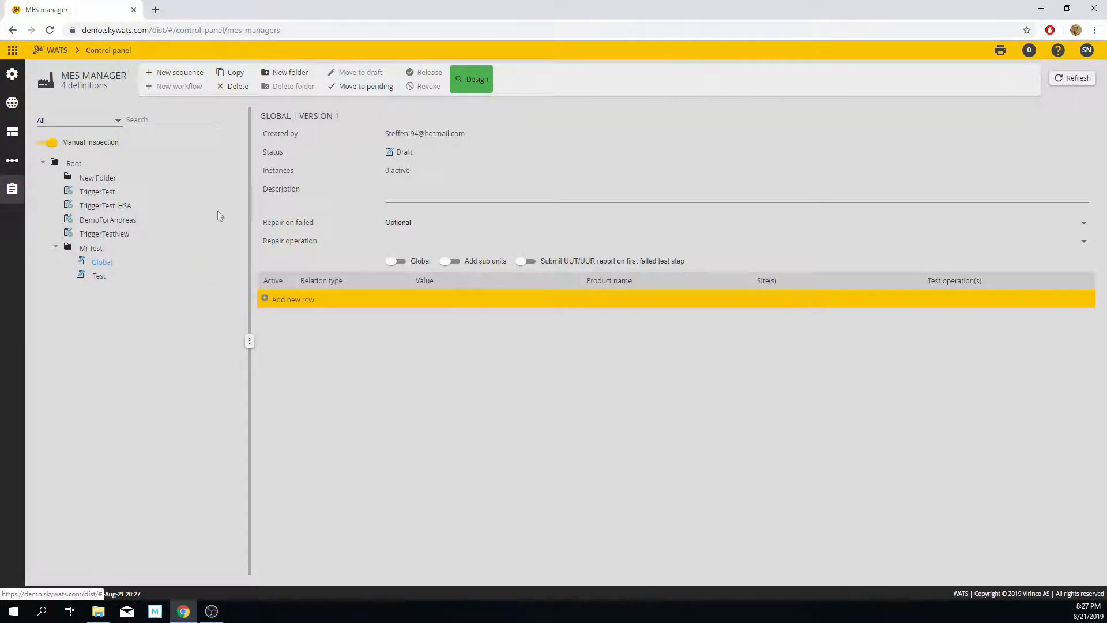
pyautogui.click(468, 88)
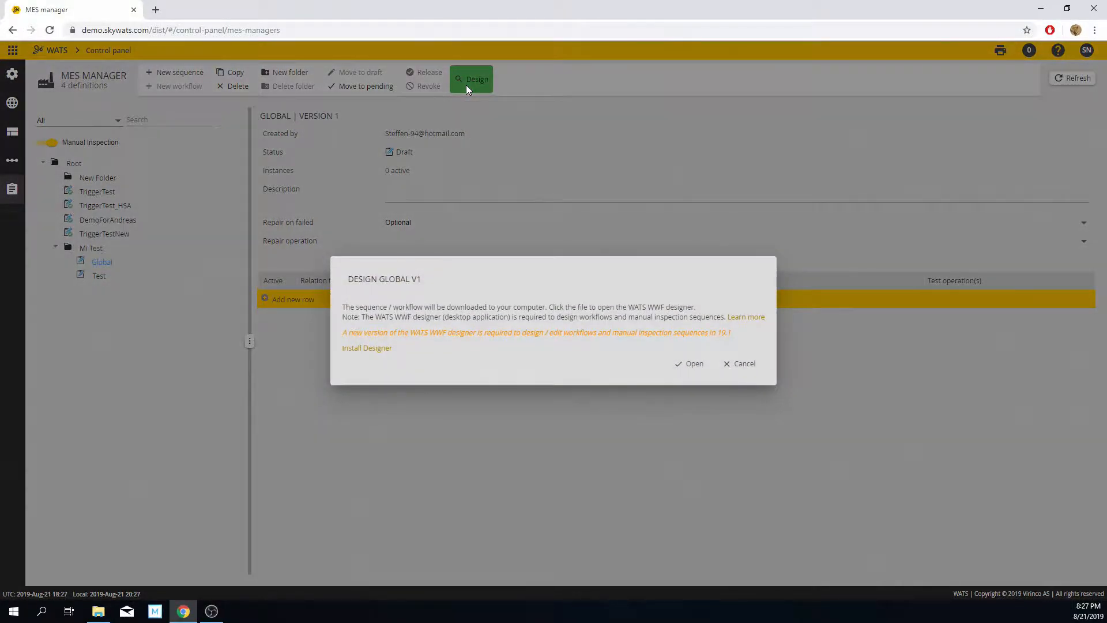
pyautogui.click(367, 349)
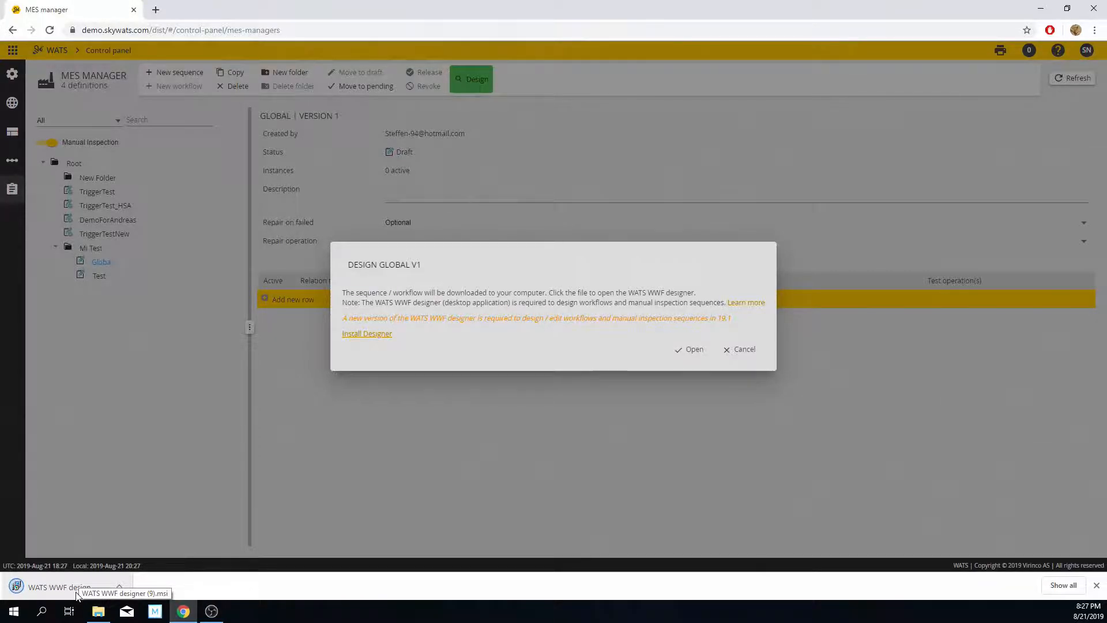
pyautogui.click(97, 586)
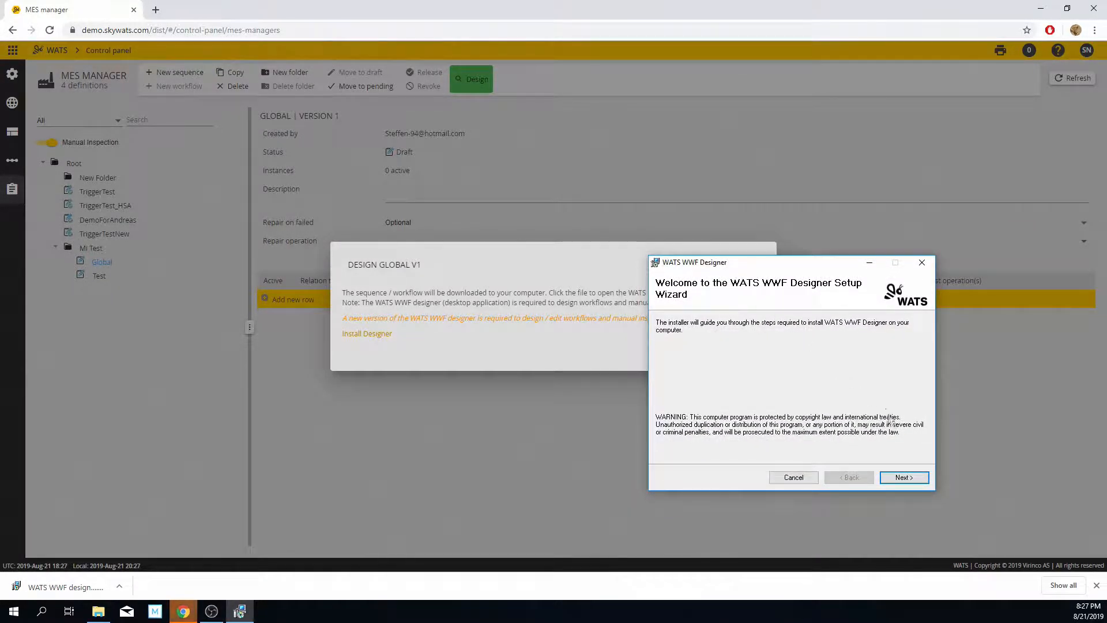
# Step: Install WATS WWF Designer, accepting the license agreement, and close the setup wizard when finished
pyautogui.click(902, 474)
pyautogui.click(775, 453)
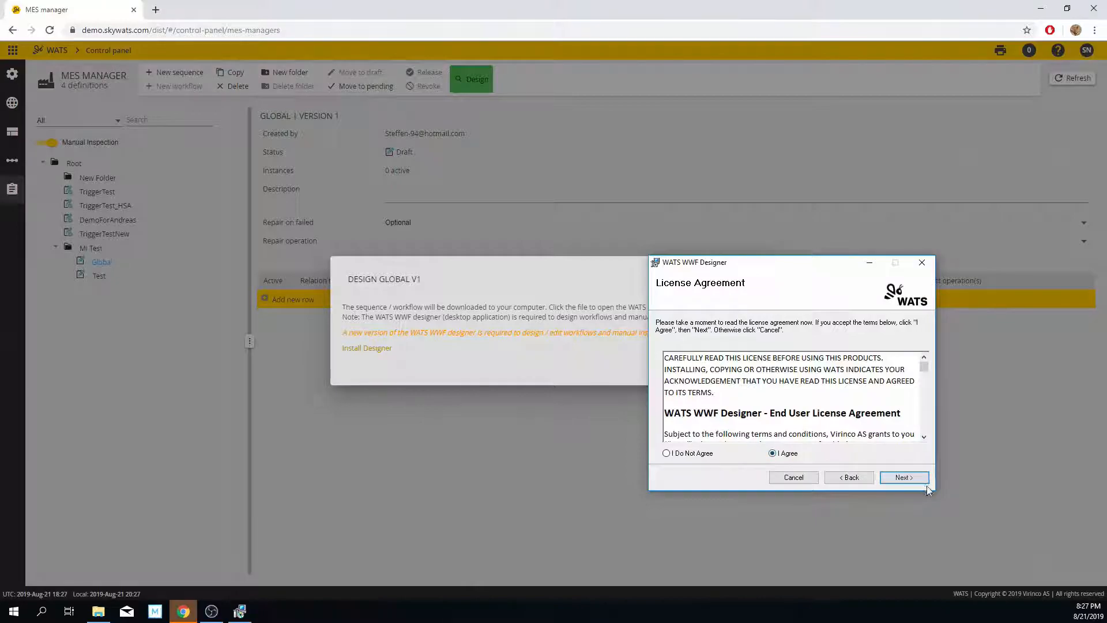
pyautogui.click(904, 478)
pyautogui.click(903, 478)
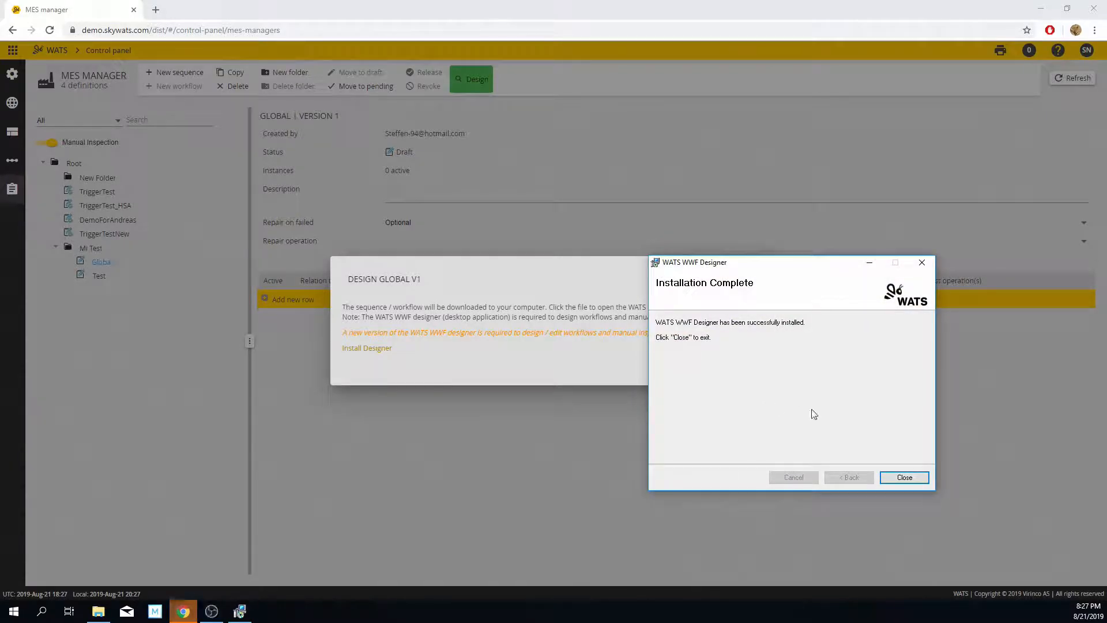
pyautogui.click(905, 478)
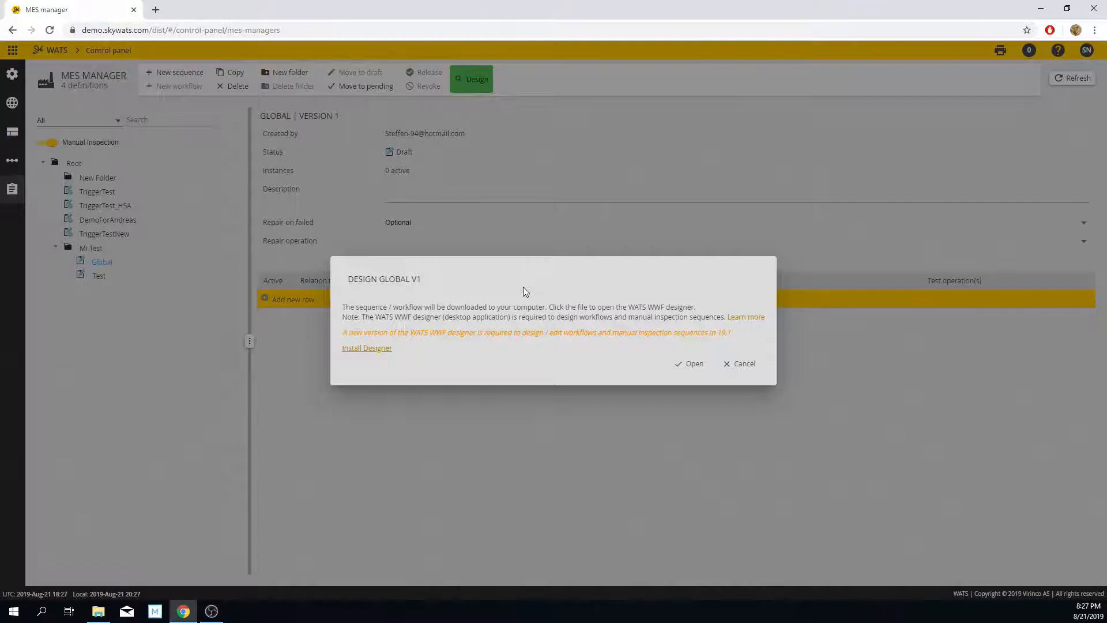
# Step: Download the Global v1 sequence file and open it in Sequence Designer
pyautogui.click(690, 365)
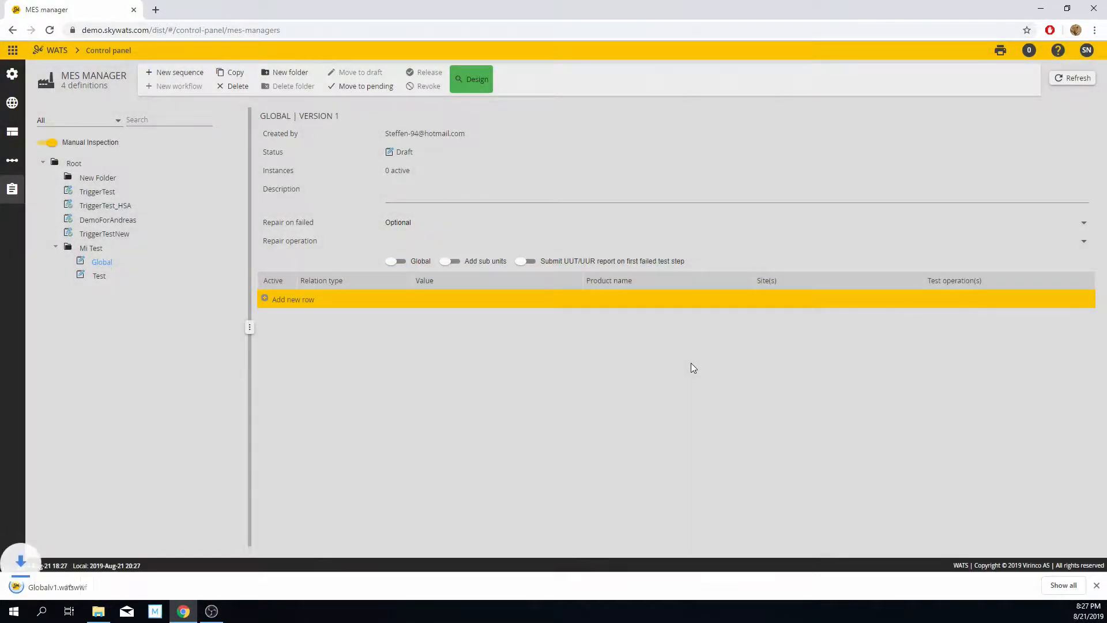
pyautogui.click(67, 583)
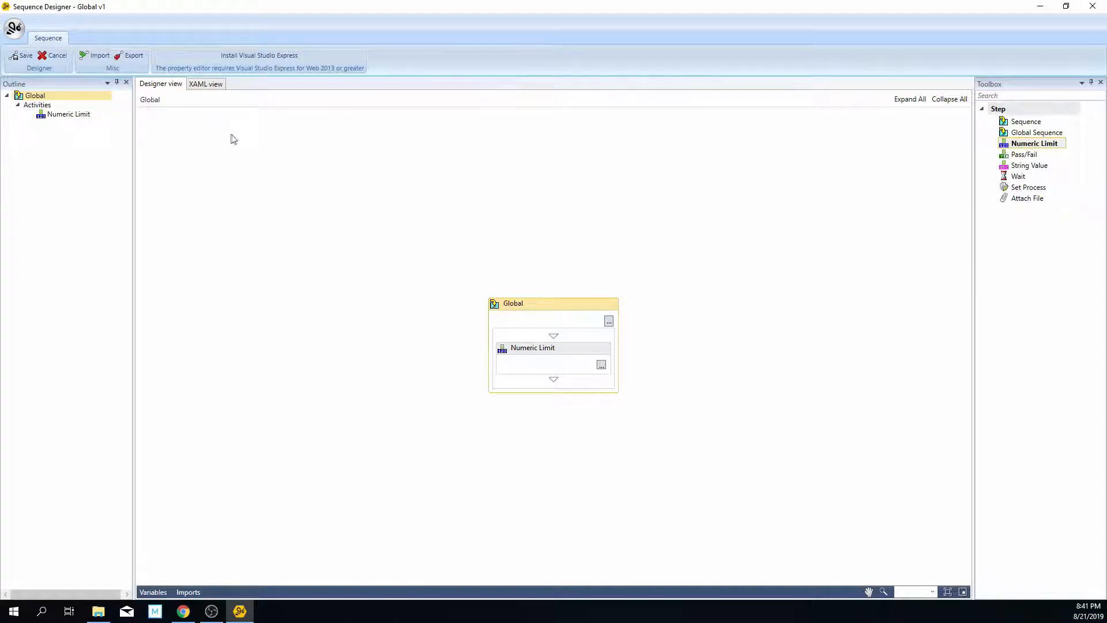
# Step: Examine the Global sequence's XAML view and the step types available in the toolbox
pyautogui.click(203, 86)
pyautogui.click(164, 87)
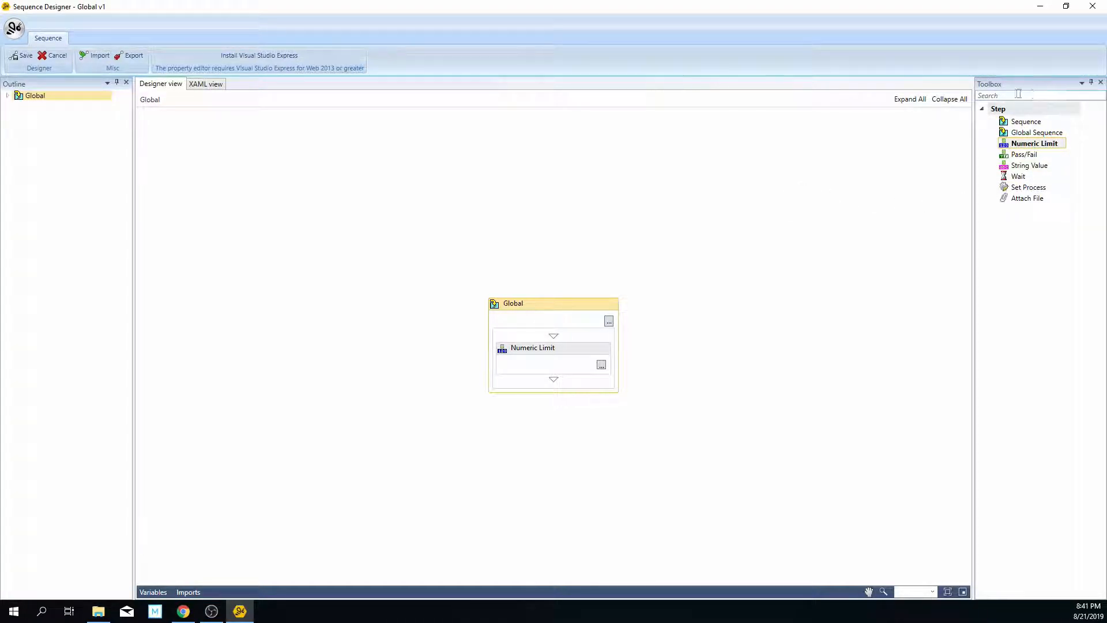
pyautogui.click(1016, 133)
pyautogui.press('Down')
pyautogui.press('Down')
pyautogui.press('Down')
pyautogui.press('Down')
pyautogui.press('Down')
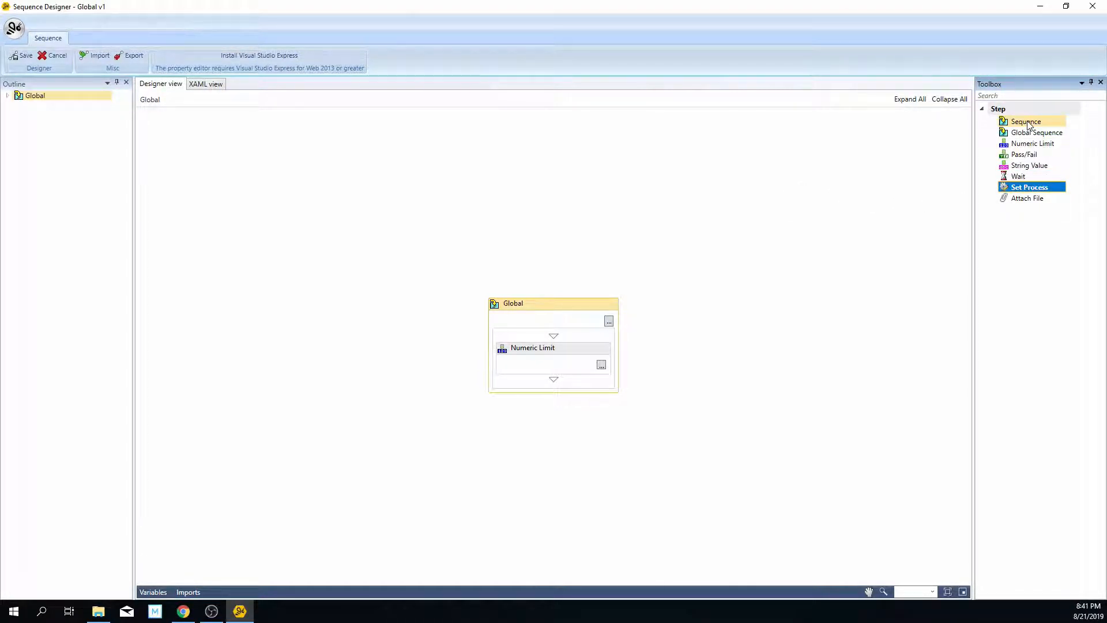
pyautogui.press('Up')
pyautogui.press('Up')
pyautogui.press('Up')
pyautogui.click(836, 257)
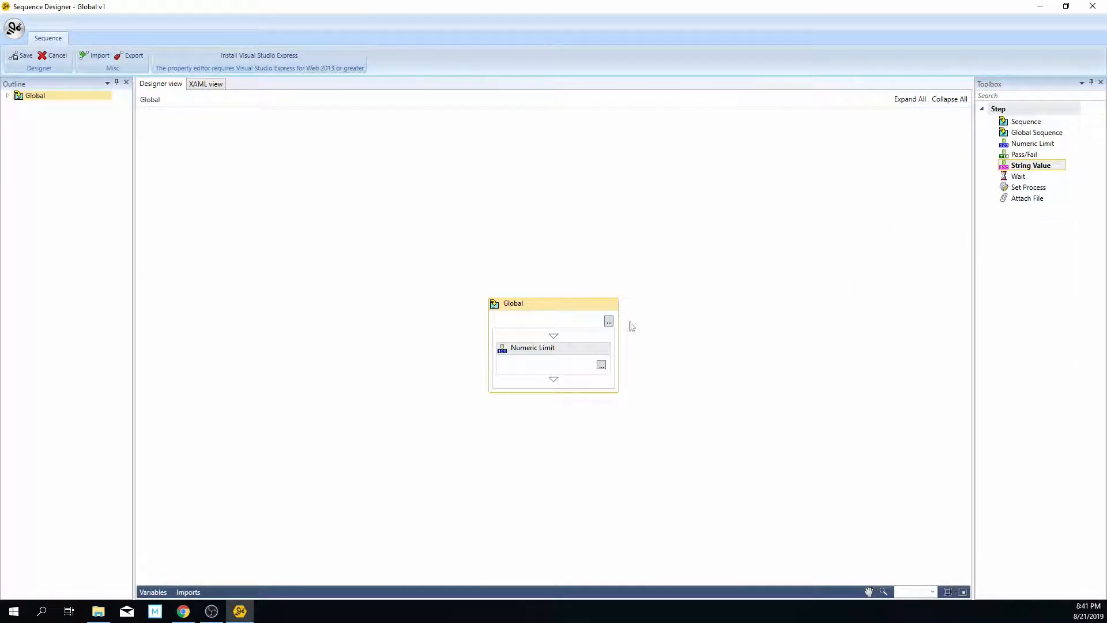
# Step: Delete the Numeric Limit step from the Global sequence and add two Pass/Fail steps in its place
pyautogui.click(580, 348)
pyautogui.press('Delete')
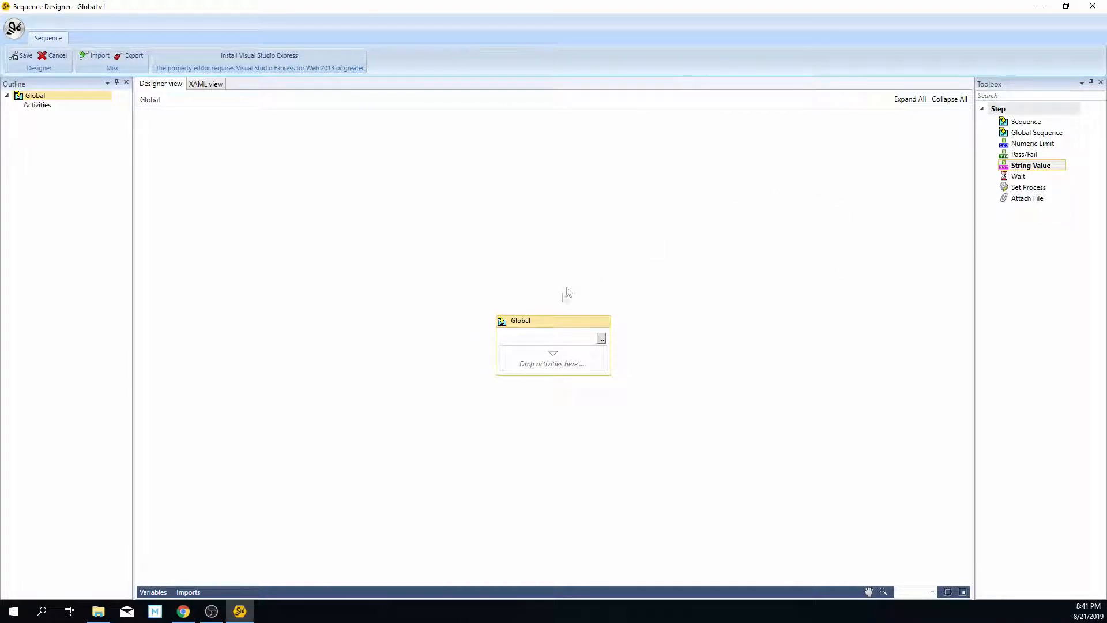
pyautogui.click(1030, 156)
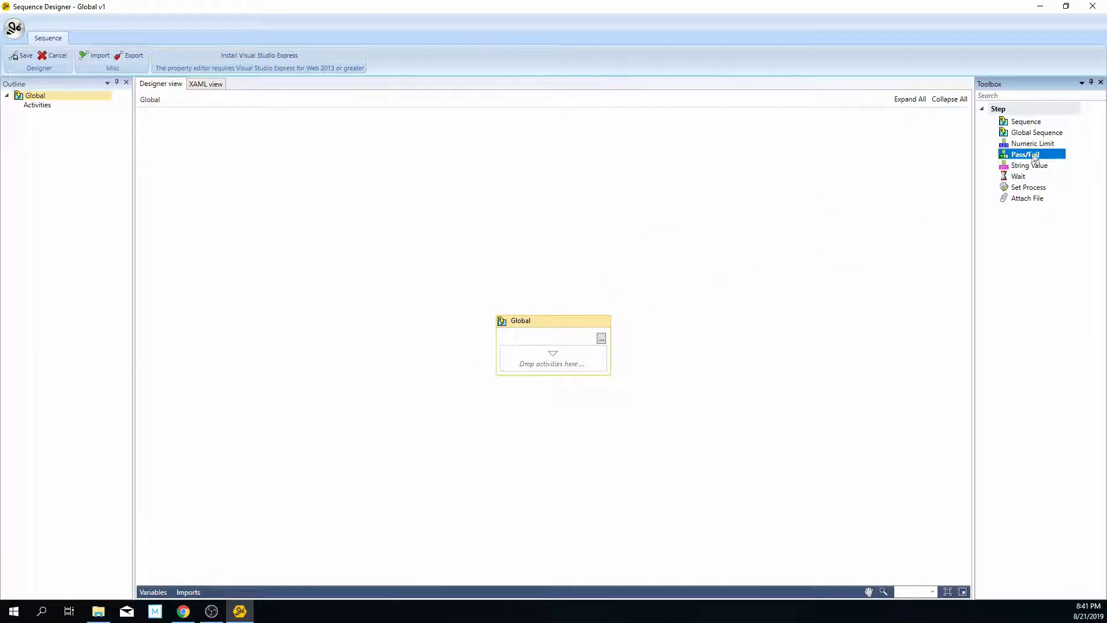
pyautogui.moveTo(1028, 160); pyautogui.dragTo(573, 351)
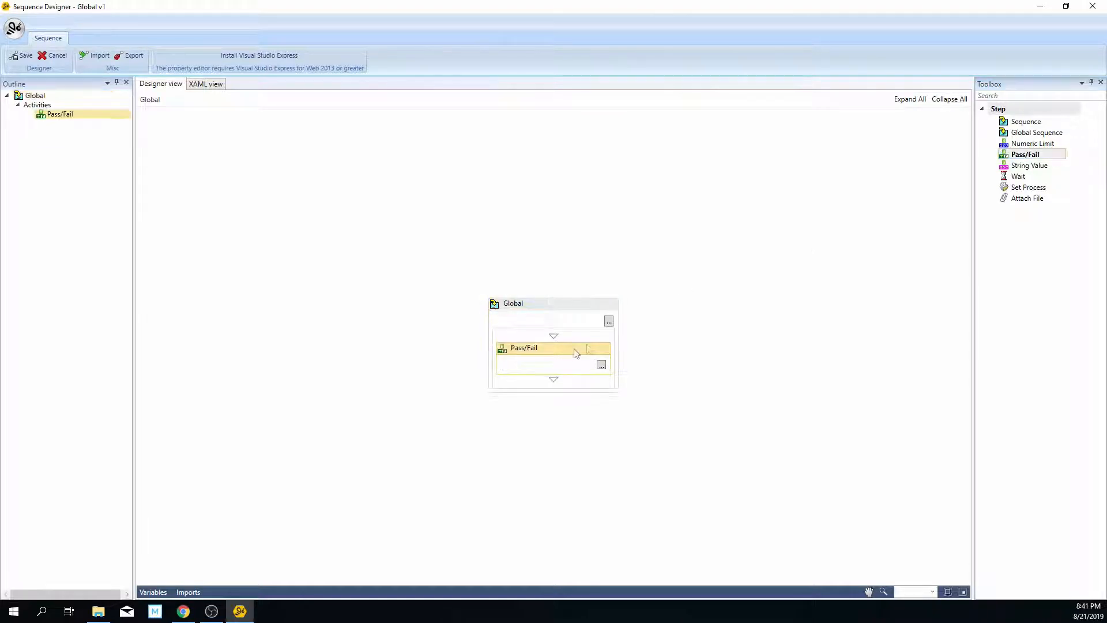
pyautogui.moveTo(930, 197); pyautogui.dragTo(556, 388)
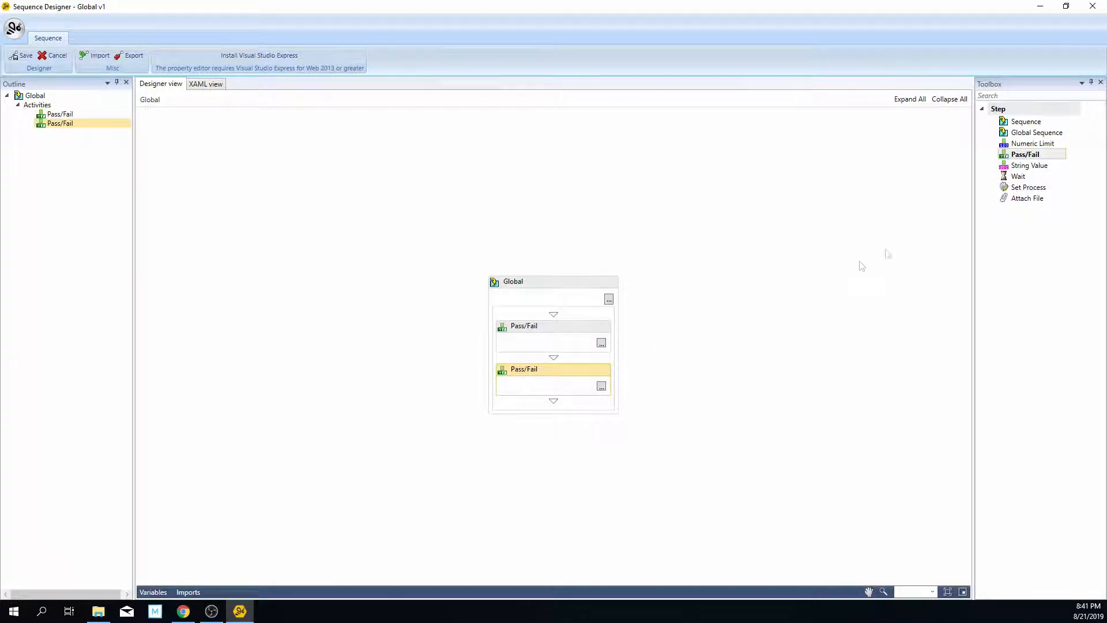
pyautogui.click(695, 310)
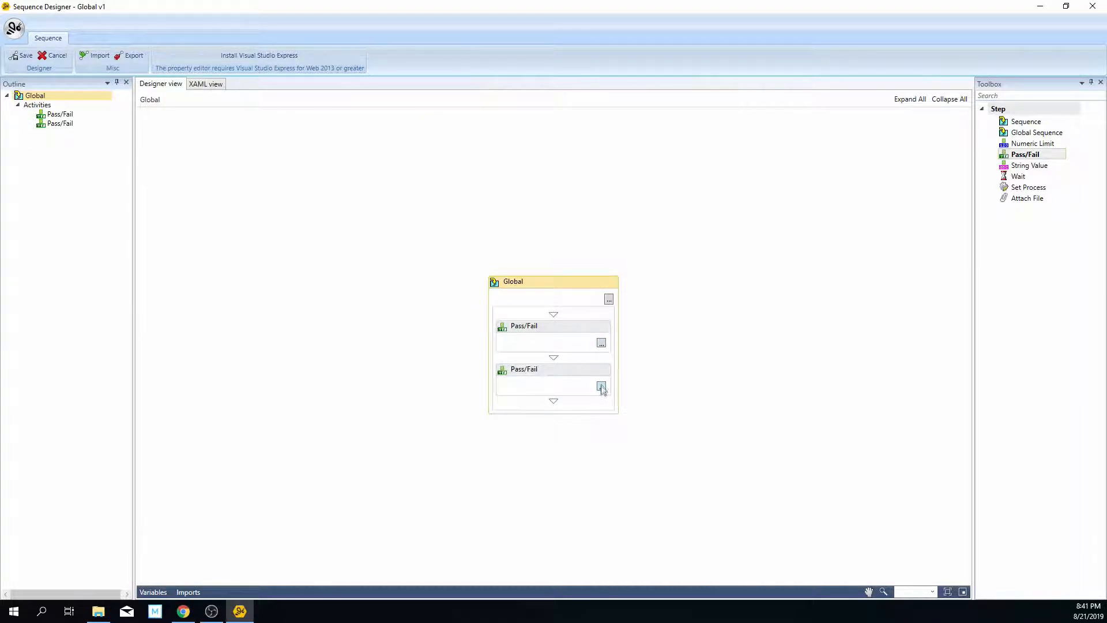
# Step: Name the first Pass/Fail step "Label attached" in its test setup
pyautogui.click(602, 344)
pyautogui.click(581, 231)
pyautogui.press('BackSpace')
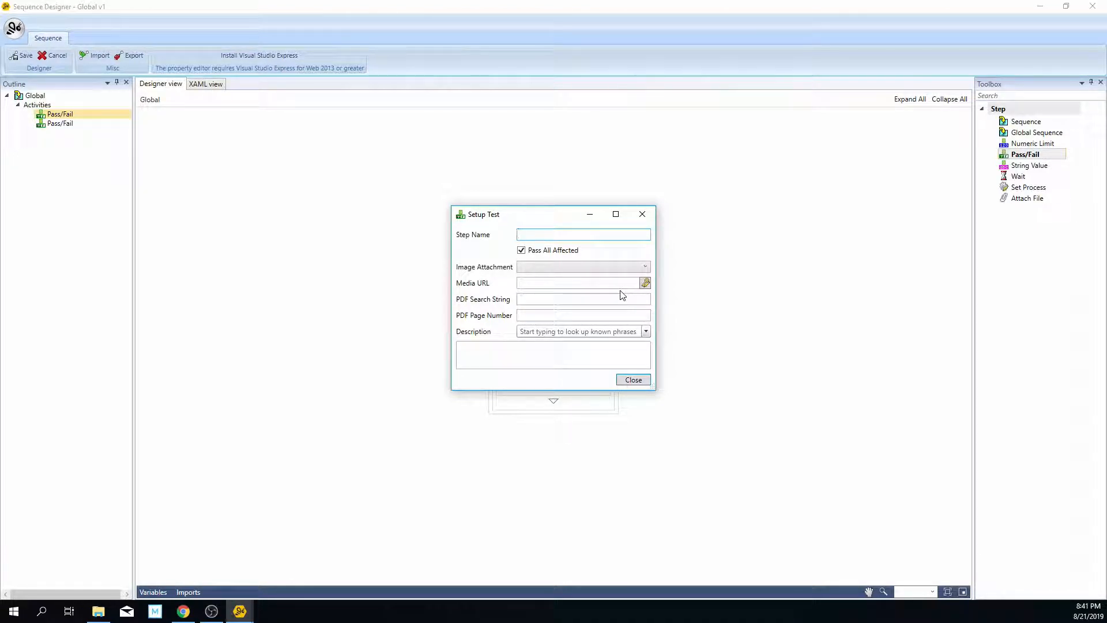
pyautogui.write('Label attached')
pyautogui.click(634, 379)
# Step: Name the second Pass/Fail step "Visuals OK" in its test setup
pyautogui.click(602, 386)
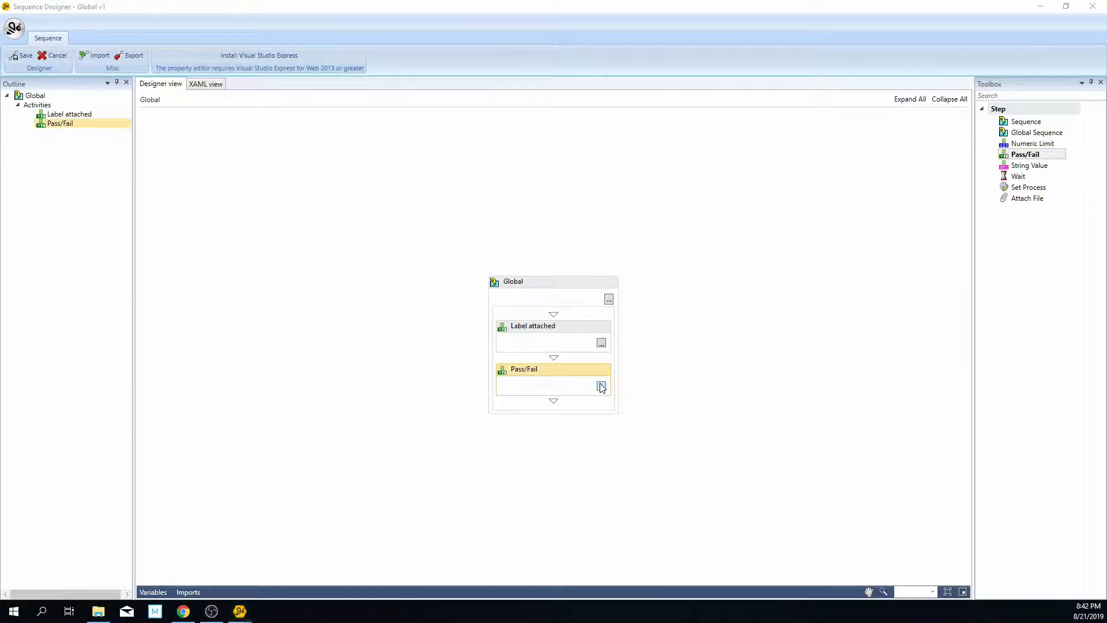
pyautogui.press('BackSpace')
pyautogui.write('Visuals OK')
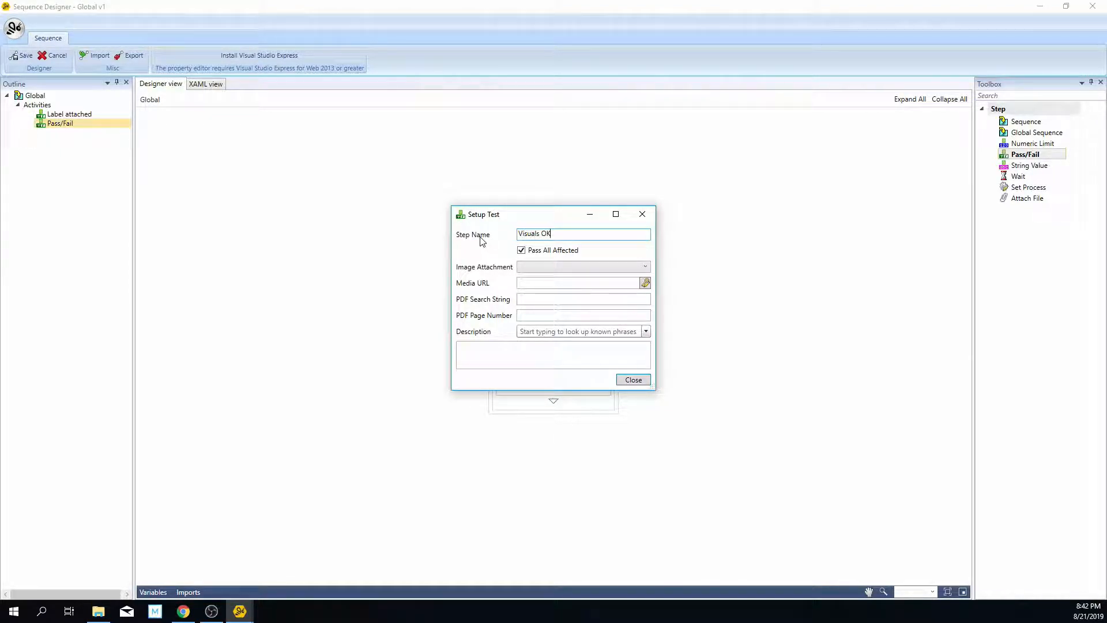
pyautogui.click(633, 379)
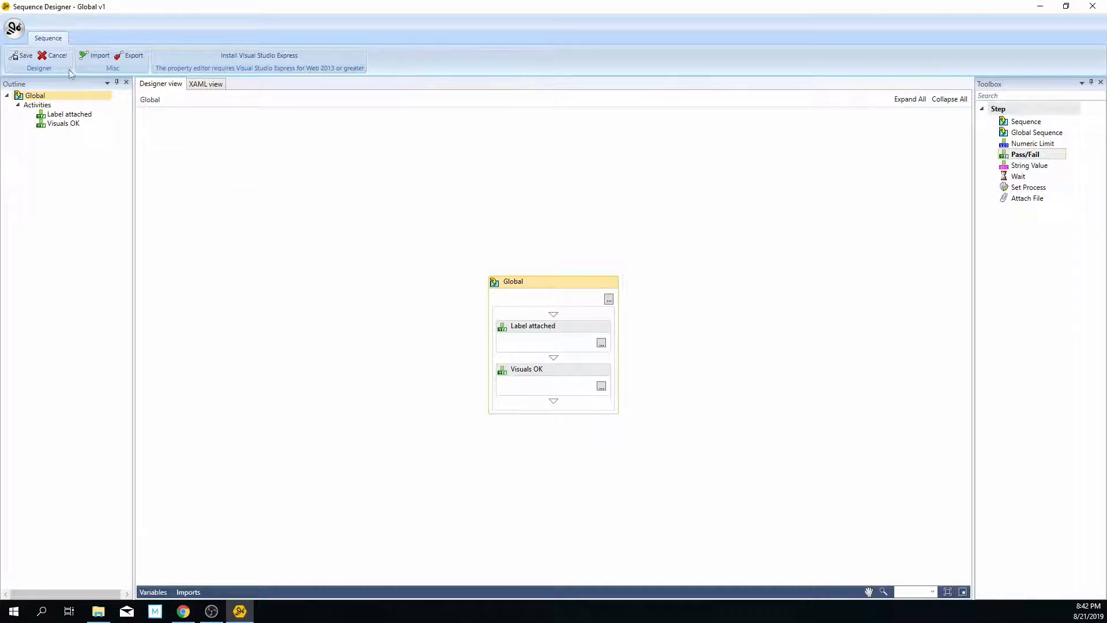
# Step: Save the Global sequence and close Sequence Designer
pyautogui.click(25, 56)
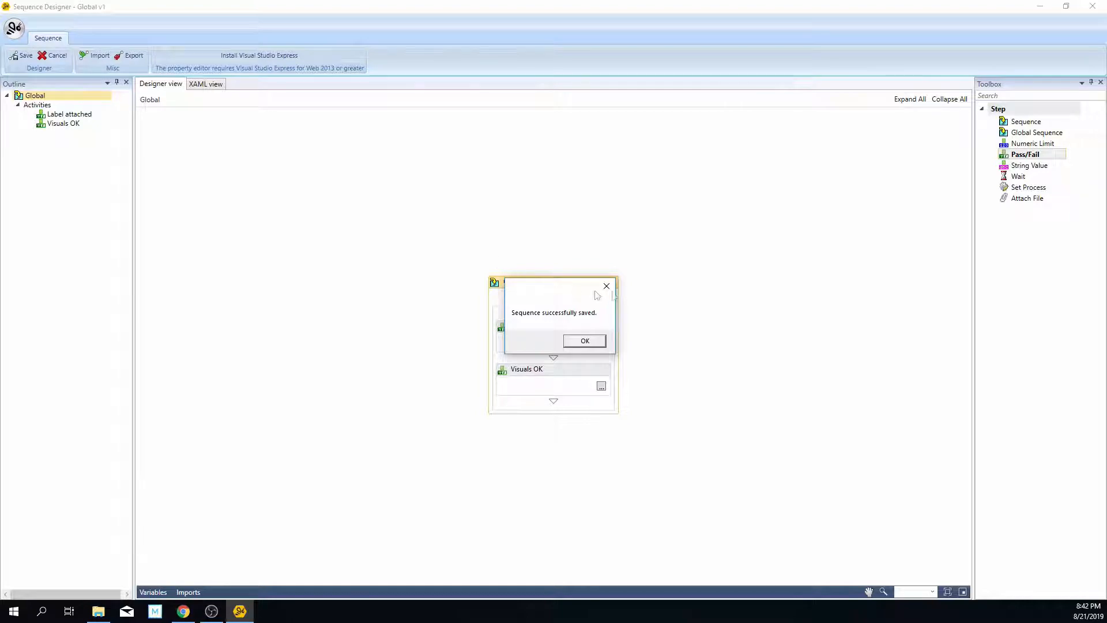
pyautogui.click(592, 343)
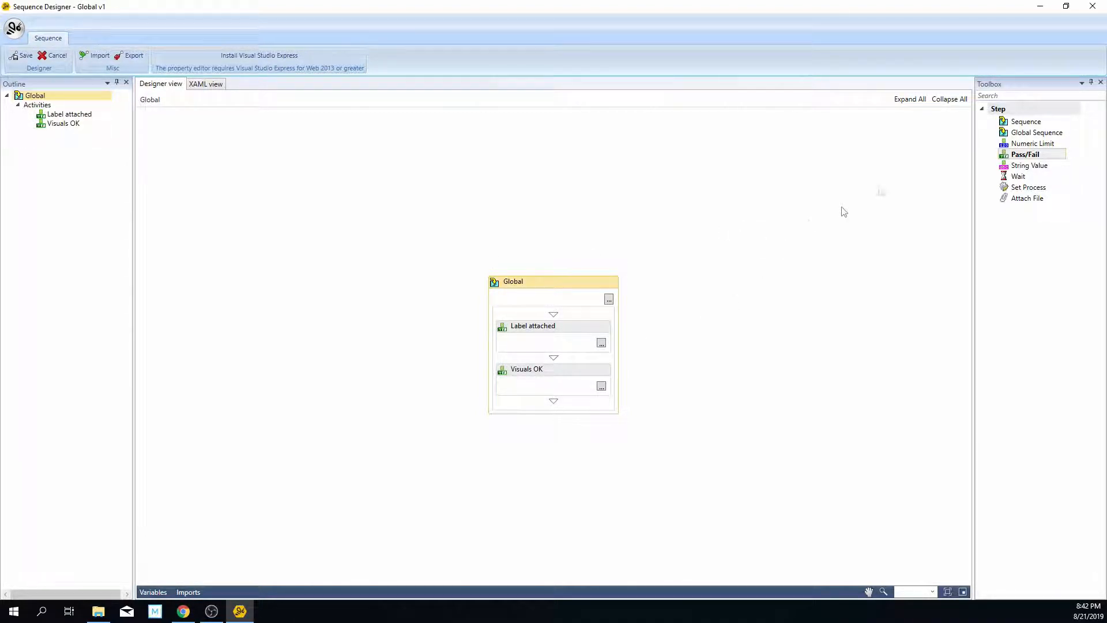
pyautogui.click(1093, 7)
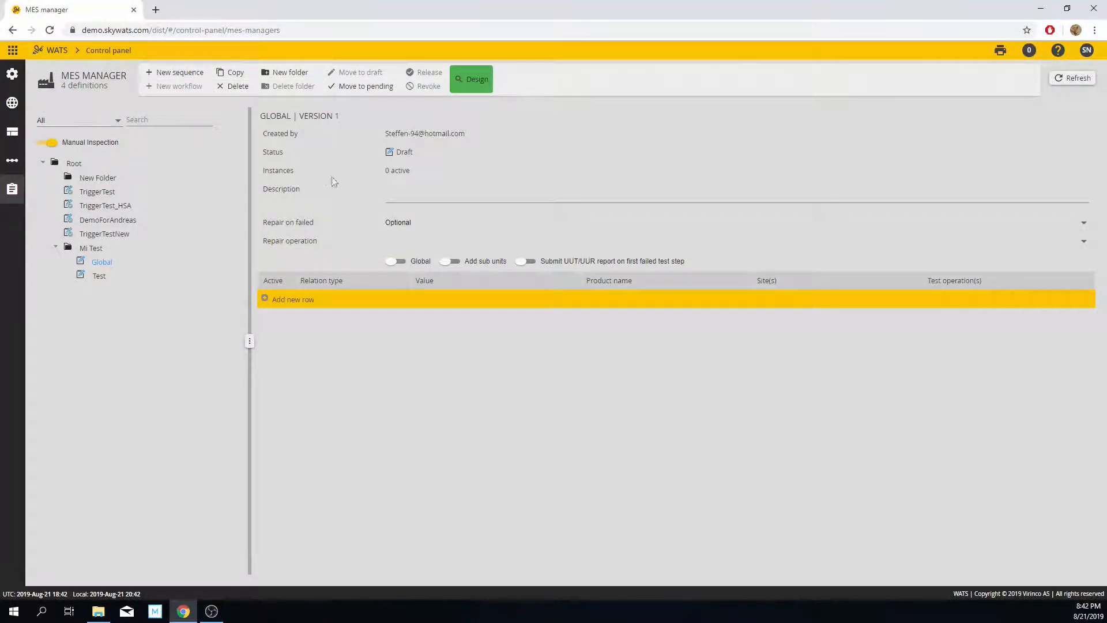
# Step: Enable the Global option for the Global sequence definition and move it to pending
pyautogui.click(396, 262)
pyautogui.click(362, 88)
# Step: Download the Test v1 sequence file for design and open it in Sequence Designer
pyautogui.click(473, 81)
pyautogui.click(690, 365)
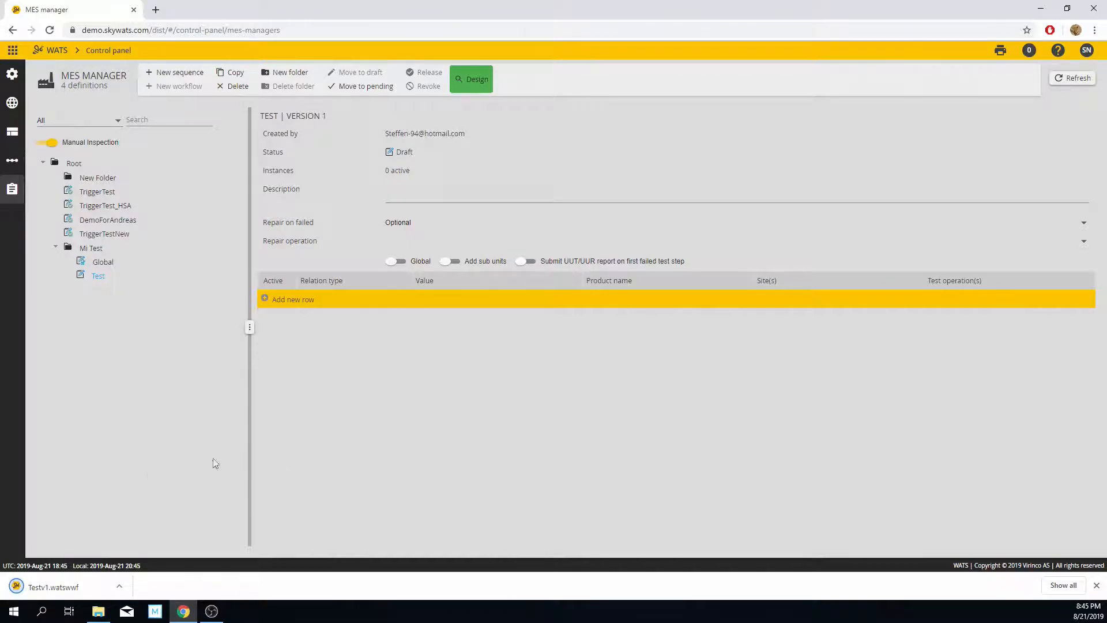
pyautogui.click(63, 588)
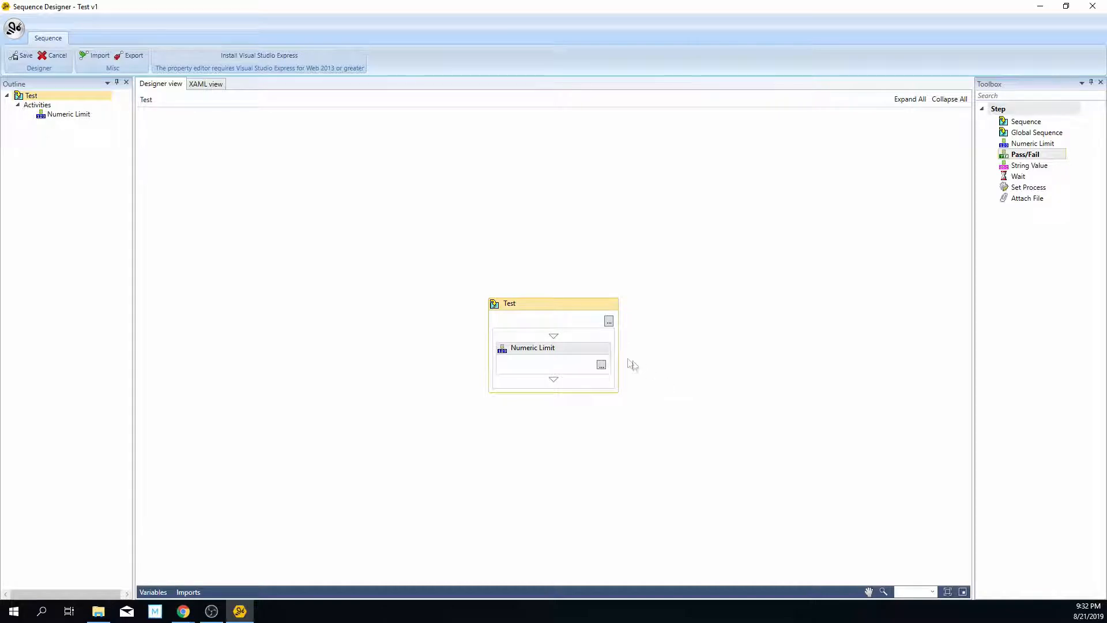
# Step: Set the Test sequence's Media URL to the MI-UserManual.pdf address copied from the browser (download.wats.no/Tmp/MI-UserManual.pdf)
pyautogui.click(608, 322)
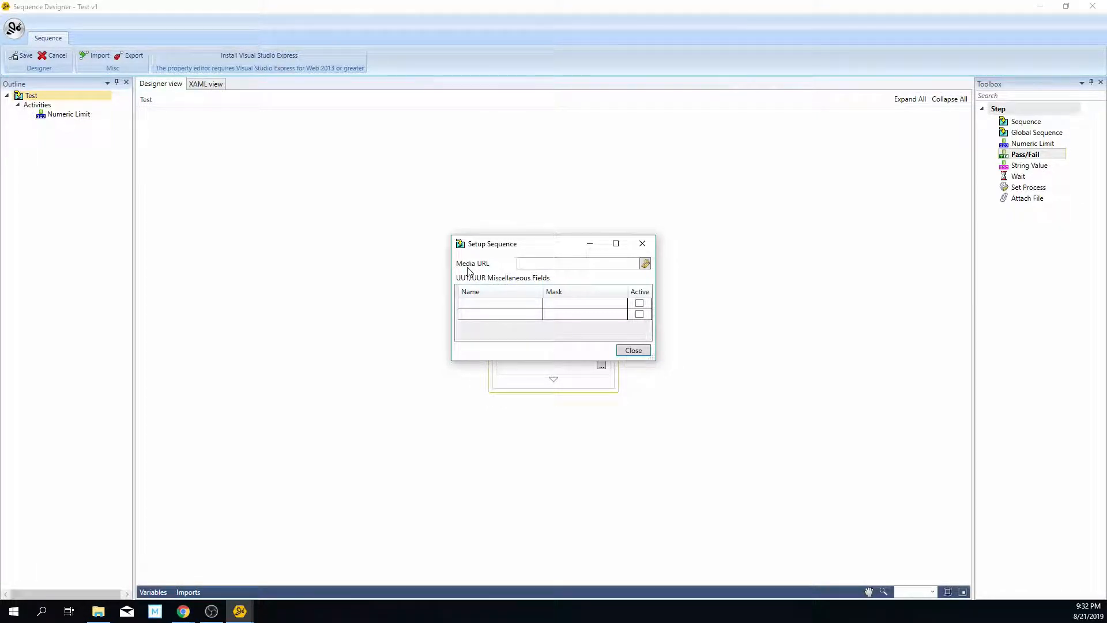
pyautogui.click(183, 611)
pyautogui.click(229, 581)
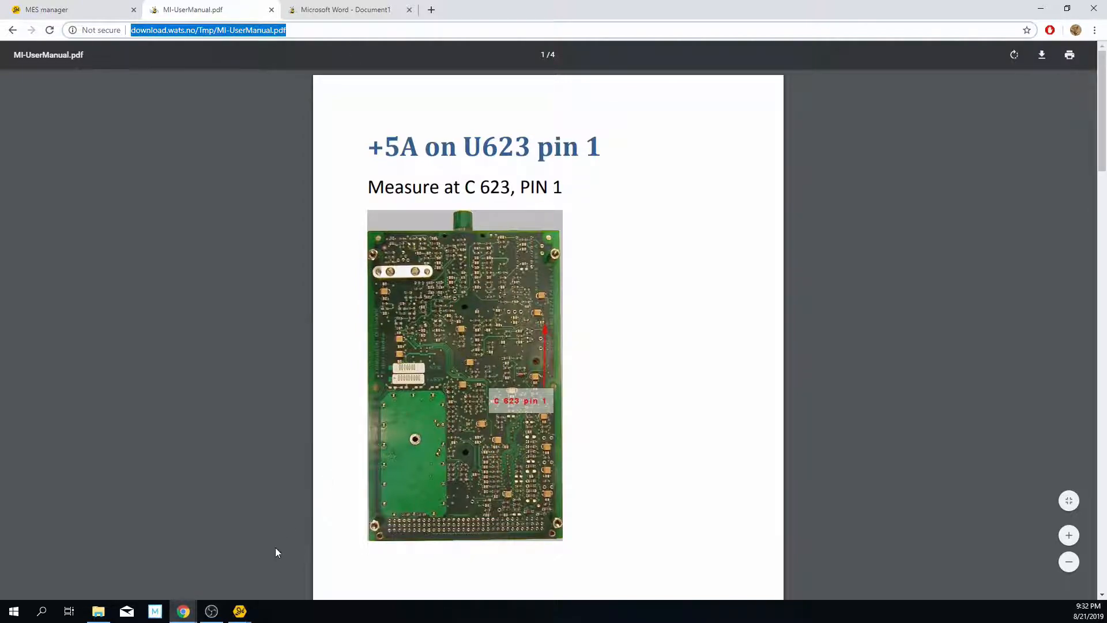
pyautogui.click(240, 611)
pyautogui.click(299, 578)
pyautogui.click(548, 263)
pyautogui.write('download.wats.no/Tmp/MI-UserManual.pdf')
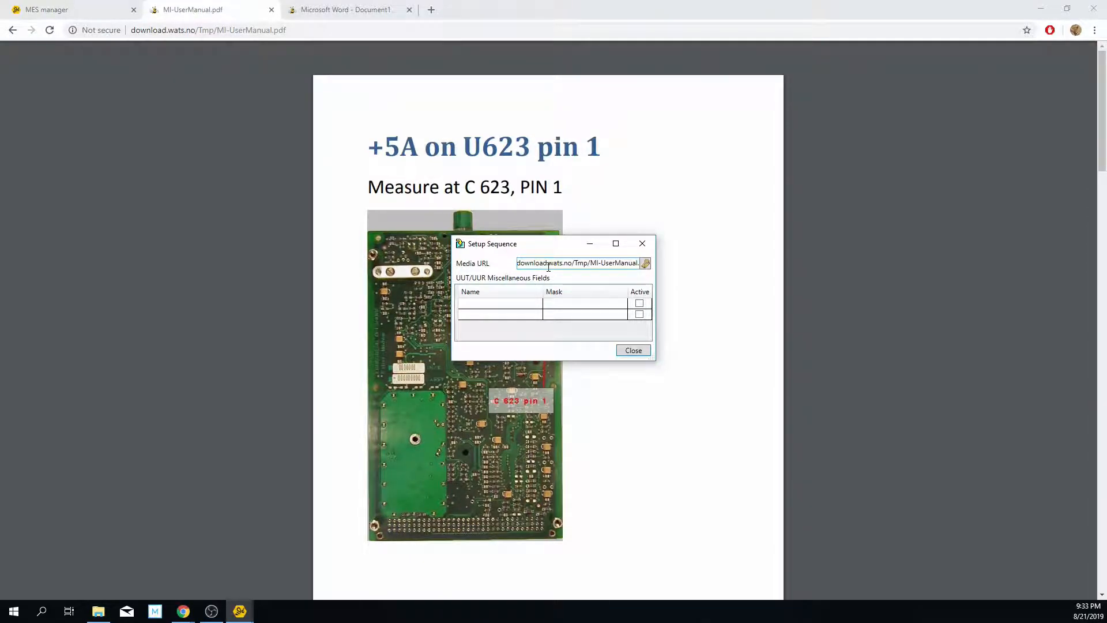
# Step: Name the first UUT/UUR miscellaneous field of the Test sequence "Misc info test"
pyautogui.click(494, 308)
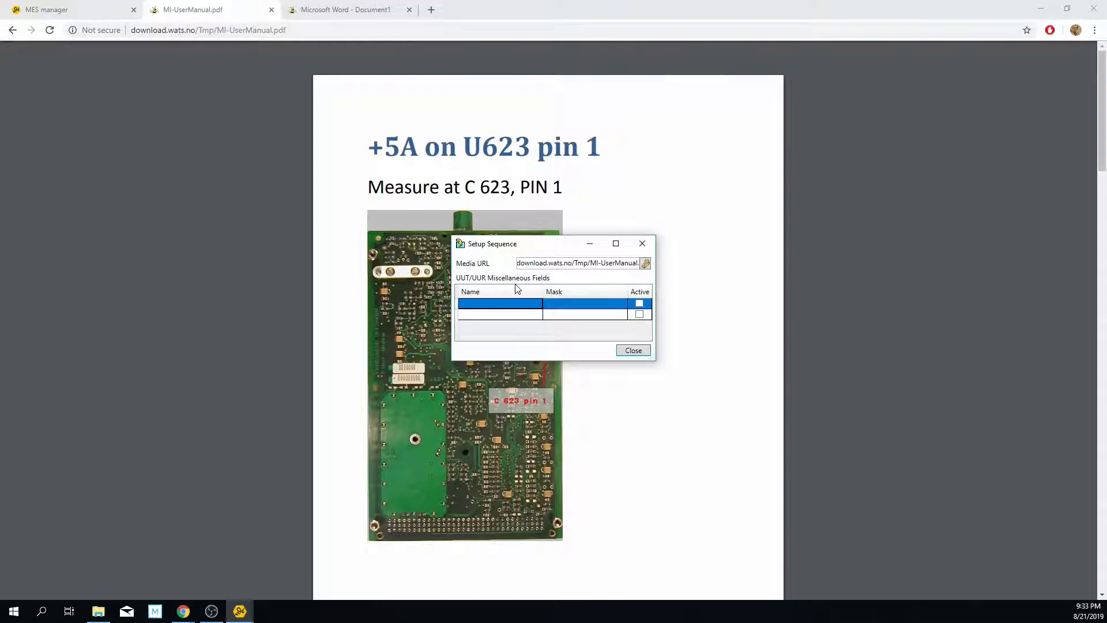
pyautogui.click(524, 314)
pyautogui.click(513, 304)
pyautogui.click(513, 303)
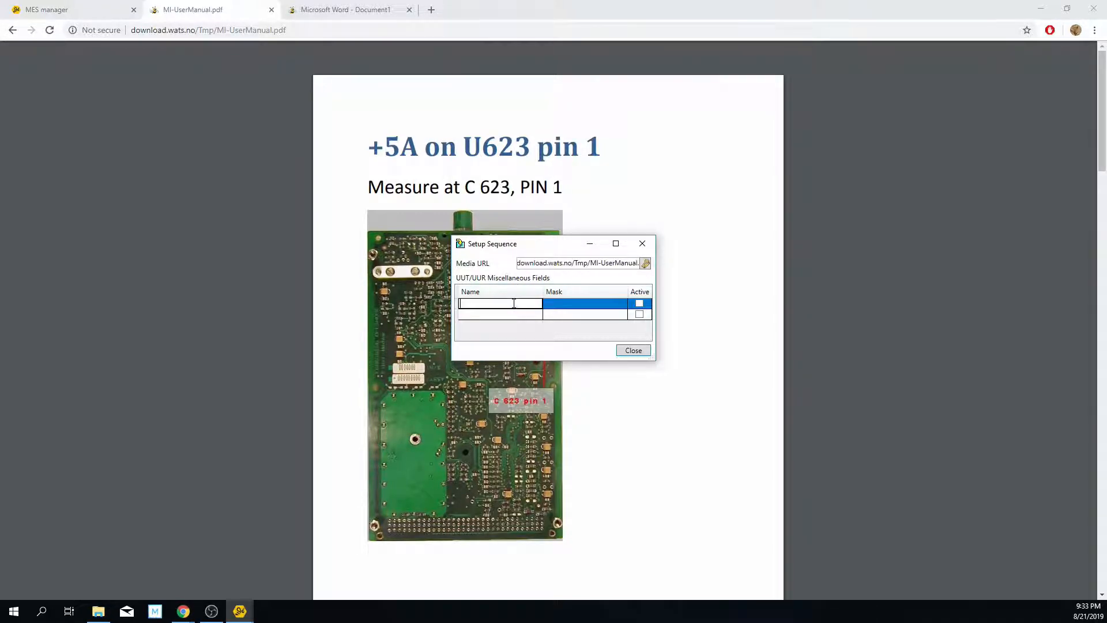
pyautogui.write('M')
pyautogui.press('BackSpace')
pyautogui.write('tes')
pyautogui.press('Tab')
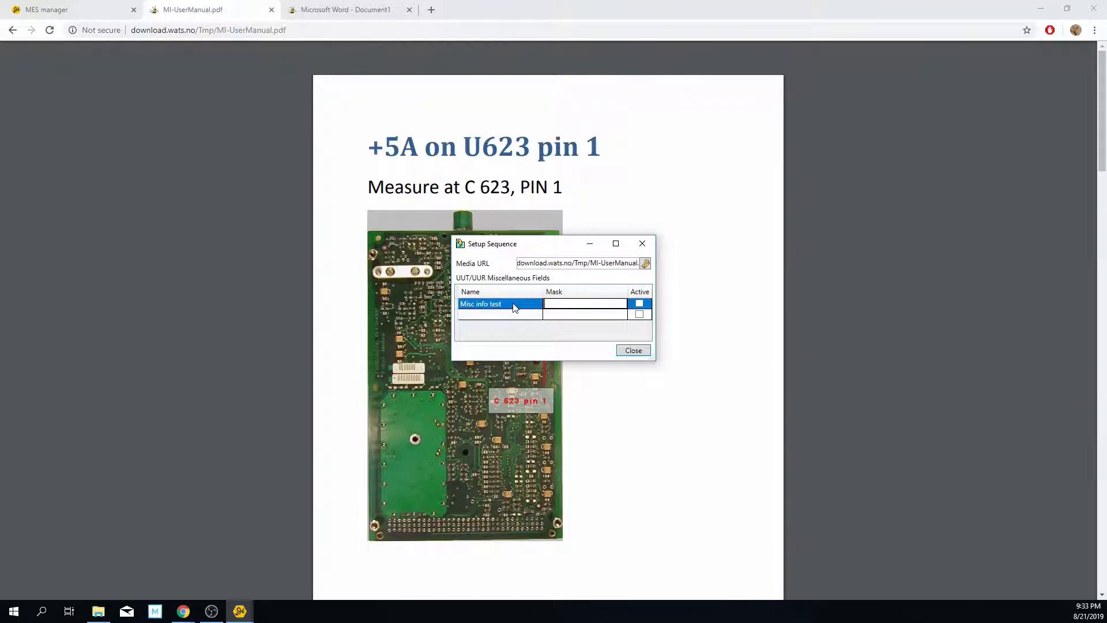
# Step: Set the mask of the "Misc info test" field to .* and make the field active, then recheck the sequence setup
pyautogui.press('Tab')
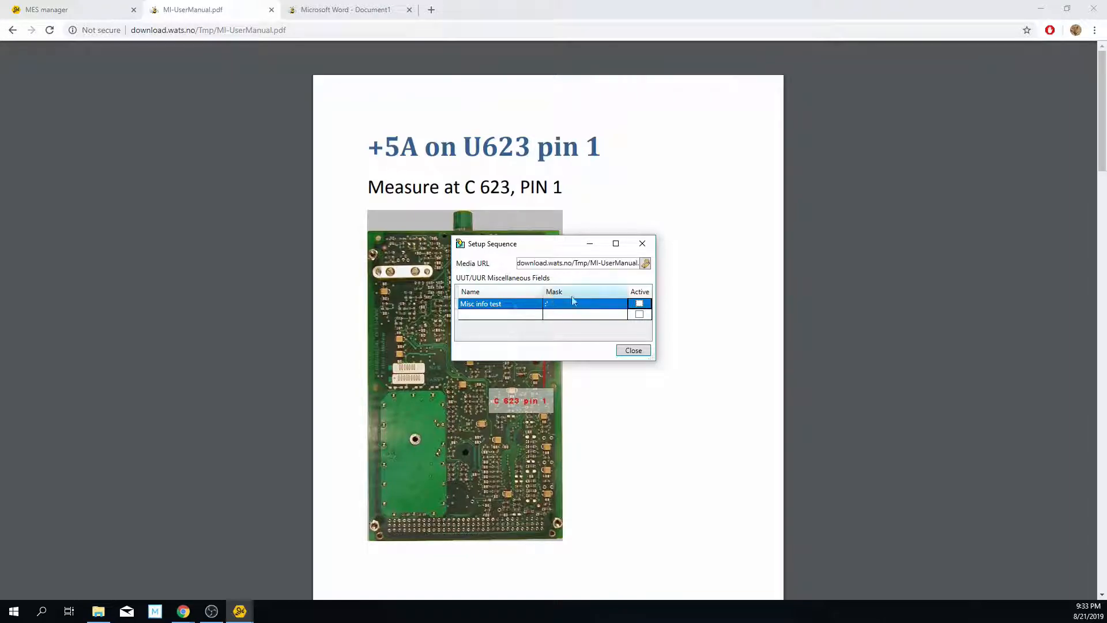
pyautogui.click(591, 306)
pyautogui.write('*')
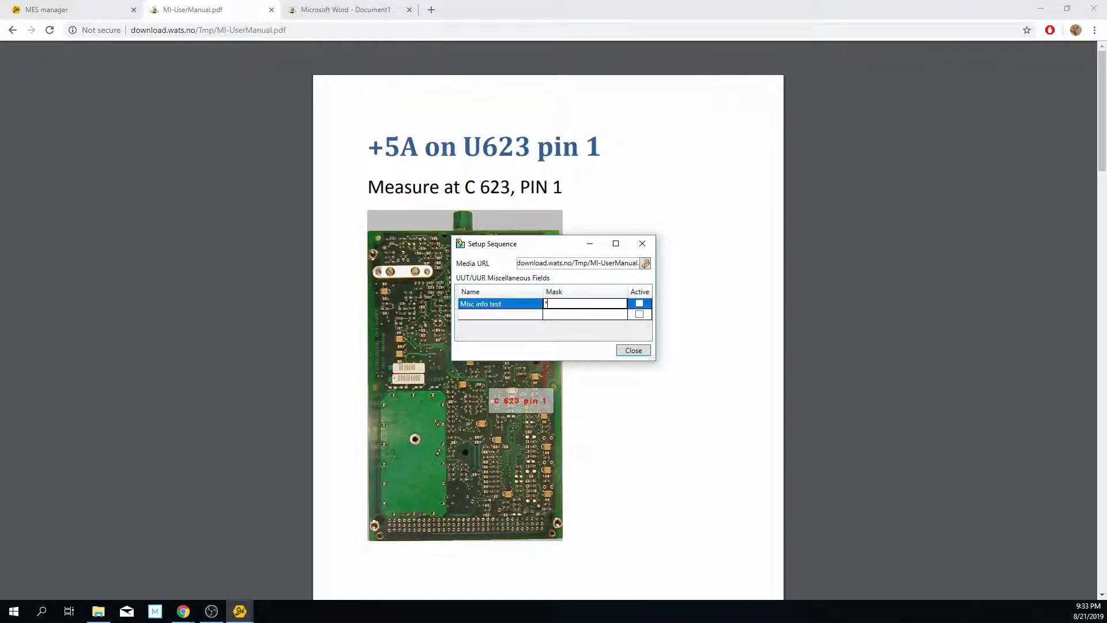
pyautogui.press('BackSpace')
pyautogui.click(638, 304)
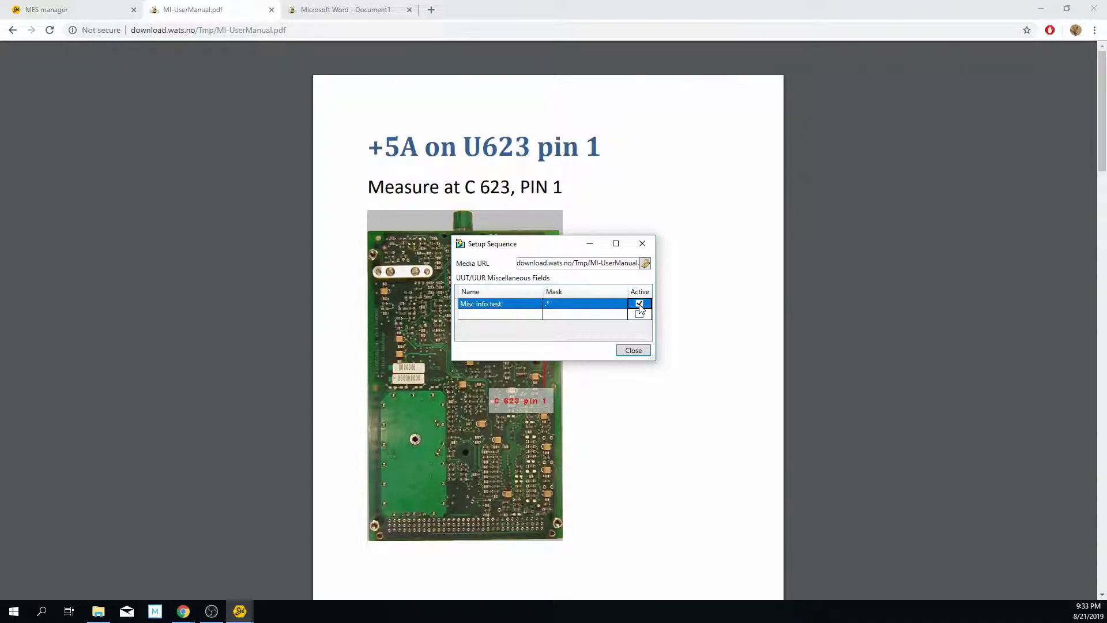
pyautogui.click(632, 351)
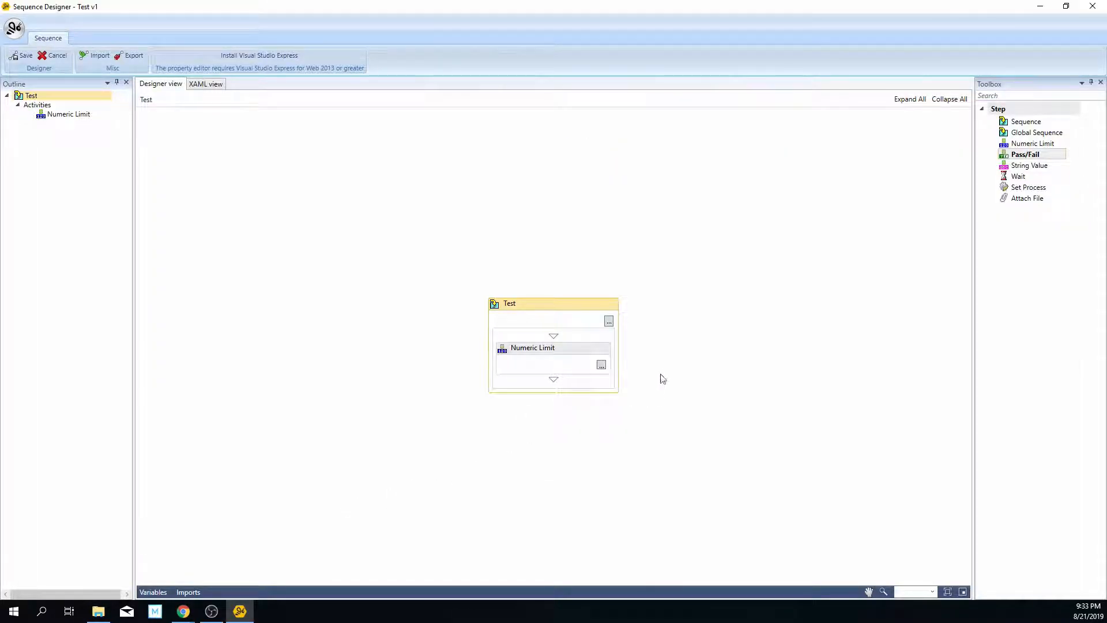
pyautogui.click(609, 323)
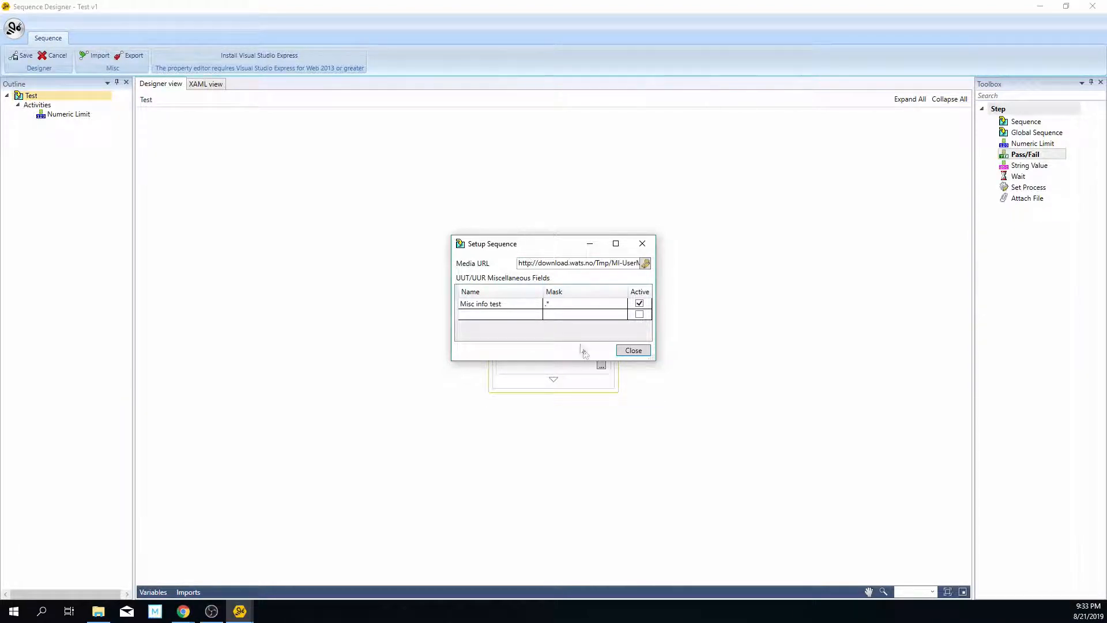
pyautogui.click(632, 350)
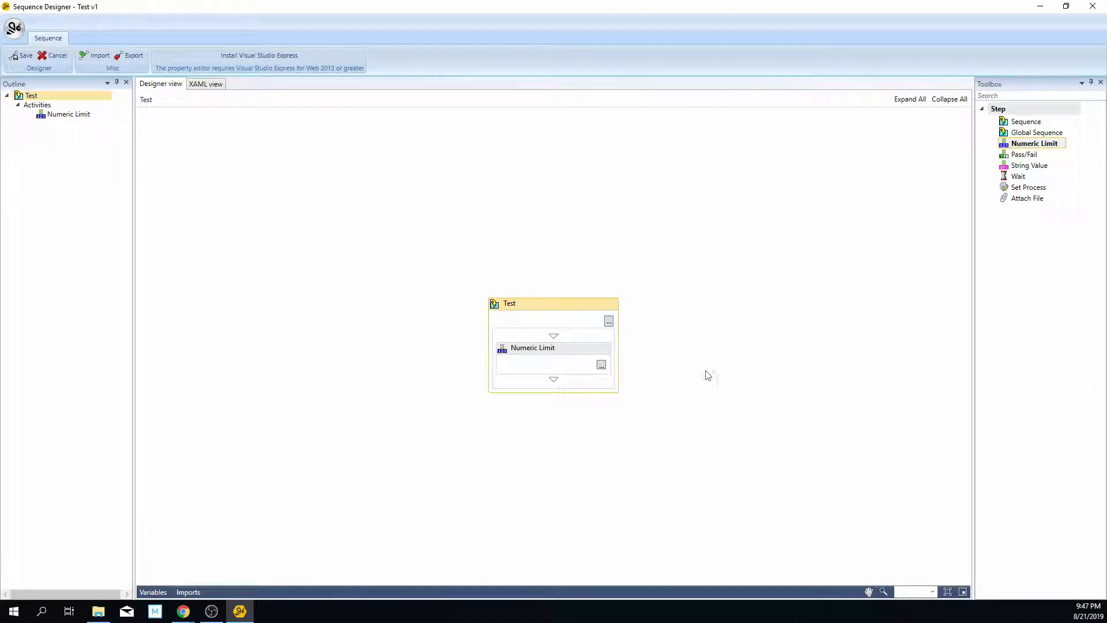
pyautogui.click(1032, 144)
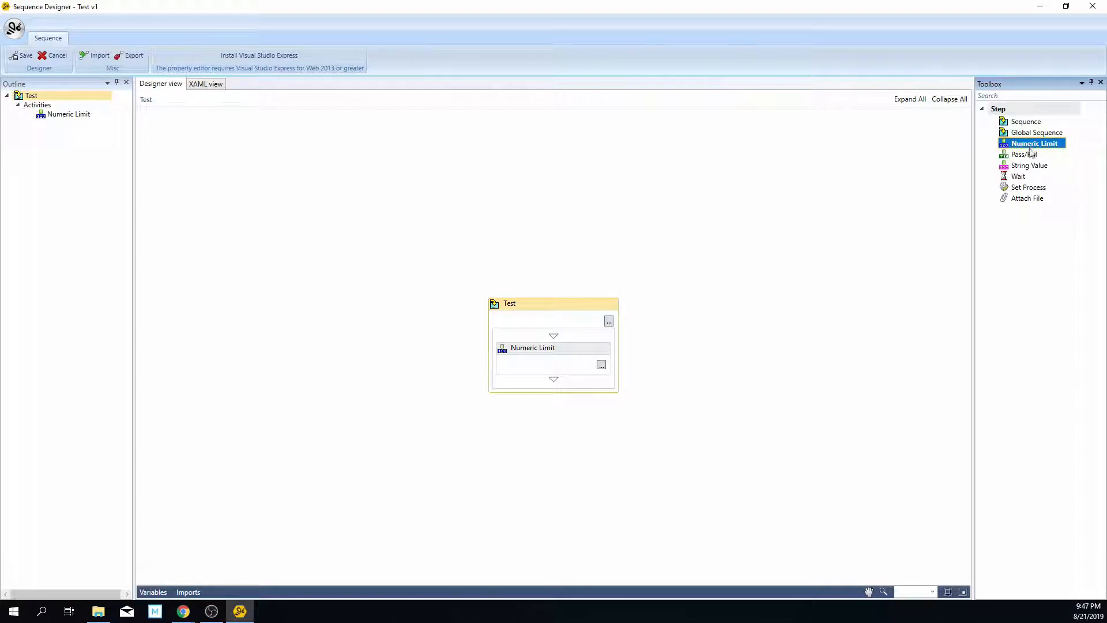
pyautogui.click(1030, 154)
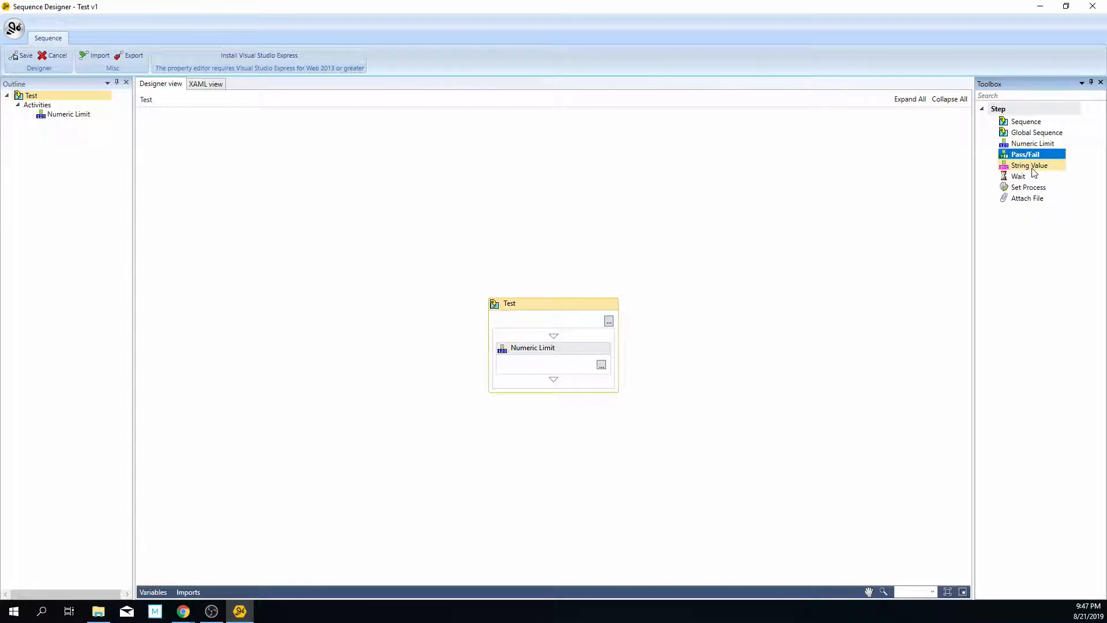
pyautogui.click(1033, 167)
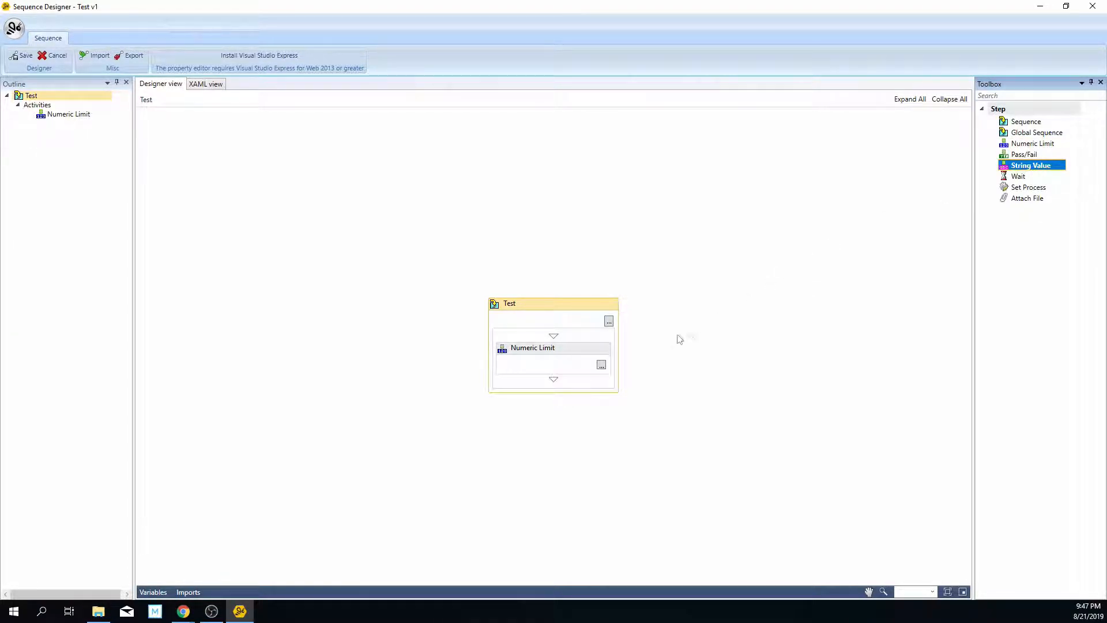
pyautogui.click(646, 348)
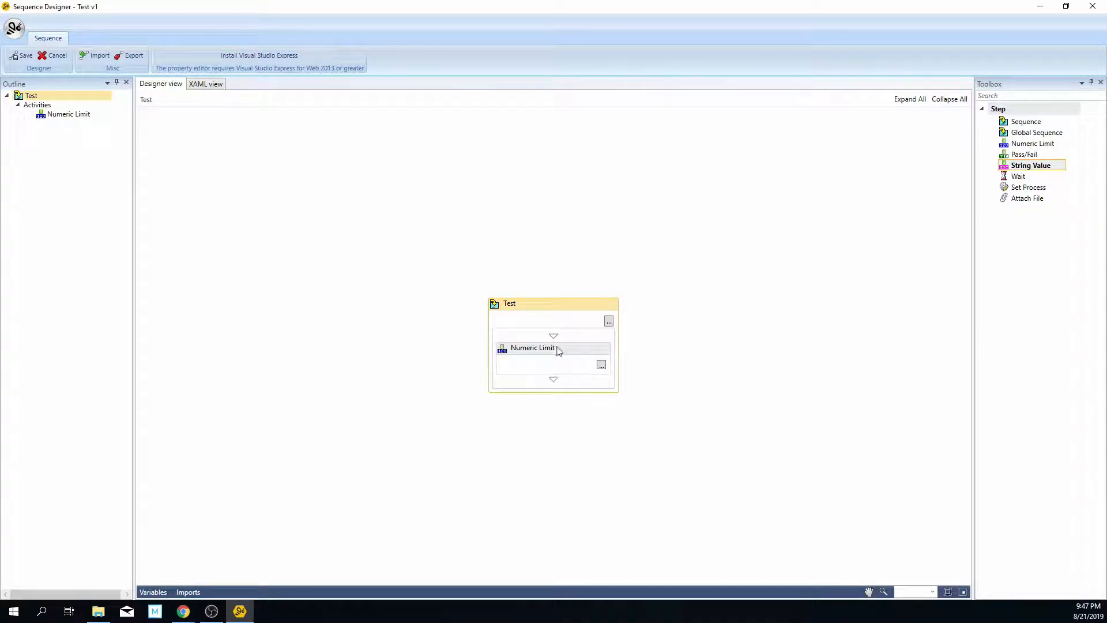
# Step: Examine the Numeric Limit step's setup: limits, units, comparison operator, image attachment choices and description
pyautogui.click(601, 365)
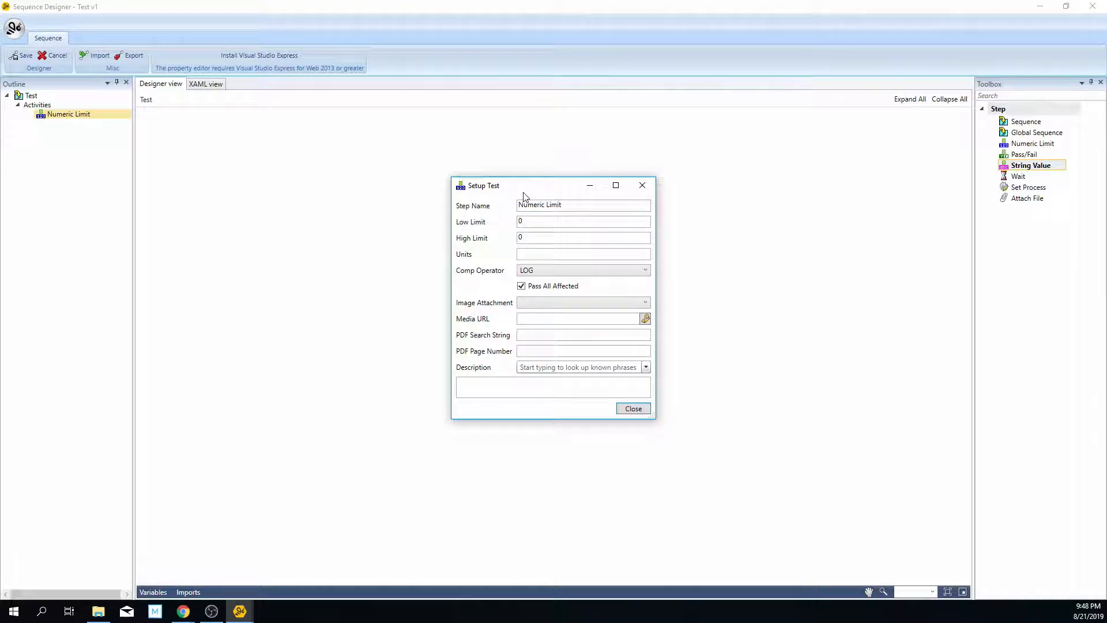
pyautogui.click(531, 223)
pyautogui.click(533, 238)
pyautogui.click(539, 256)
pyautogui.click(543, 271)
pyautogui.click(542, 273)
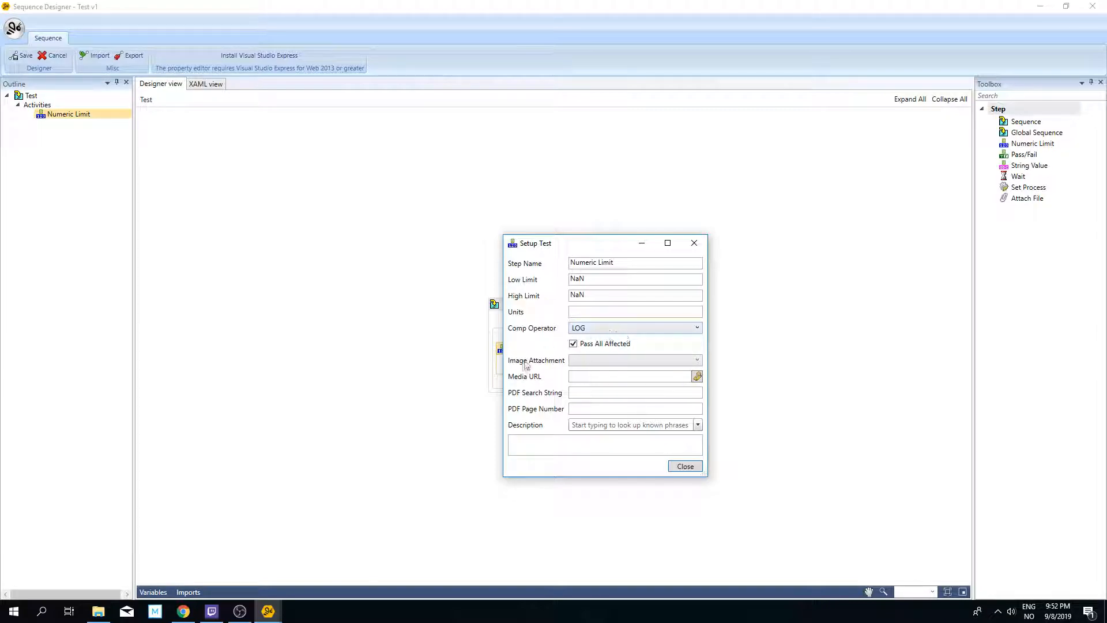
pyautogui.click(615, 361)
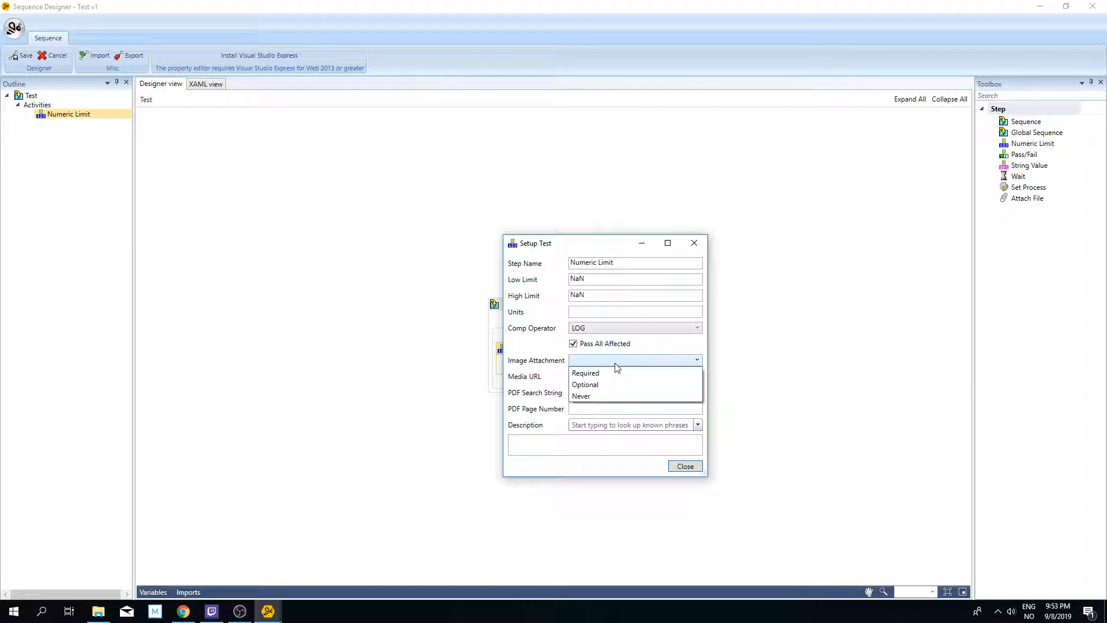
pyautogui.click(608, 397)
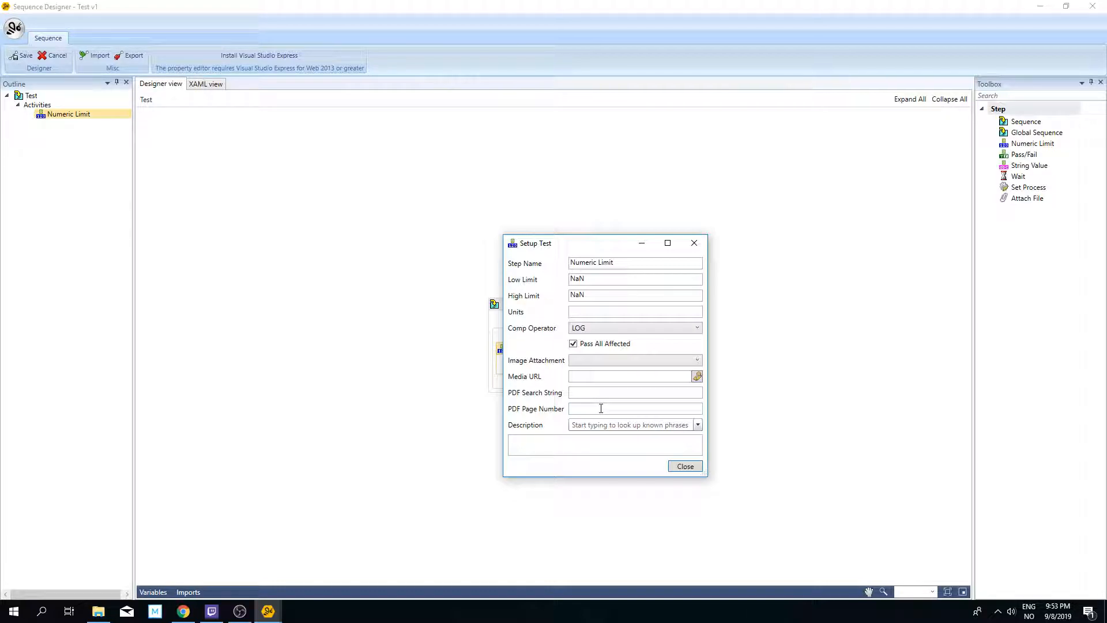
pyautogui.click(631, 428)
pyautogui.click(691, 467)
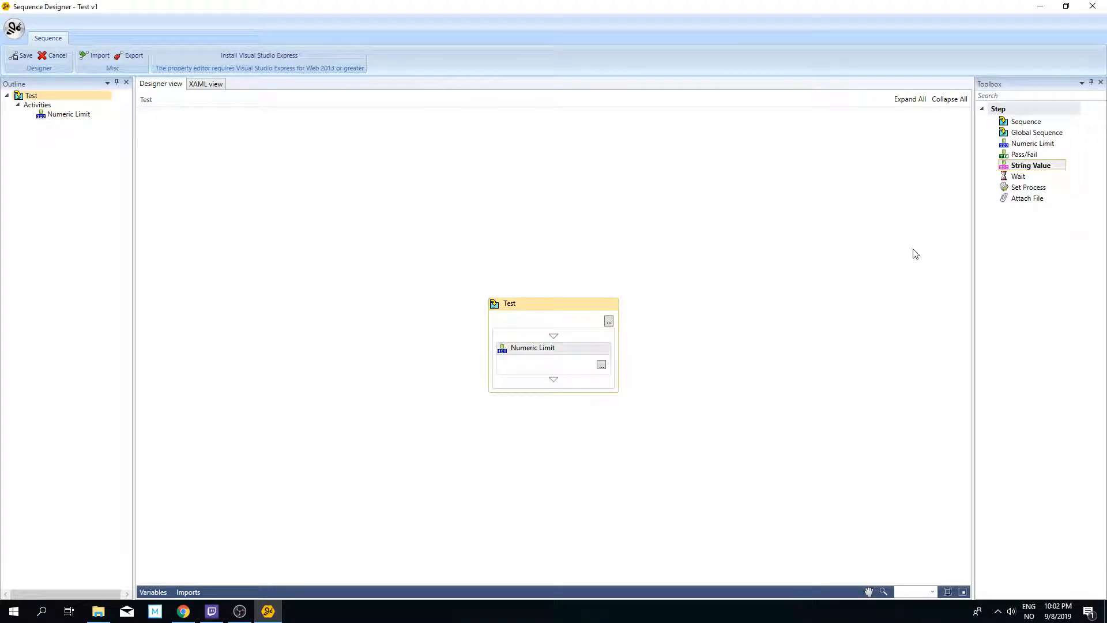
# Step: Add a Pass/Fail step below the Numeric Limit step and review its test setup
pyautogui.moveTo(1026, 155); pyautogui.dragTo(974, 165)
pyautogui.moveTo(683, 312); pyautogui.dragTo(554, 382)
pyautogui.click(602, 387)
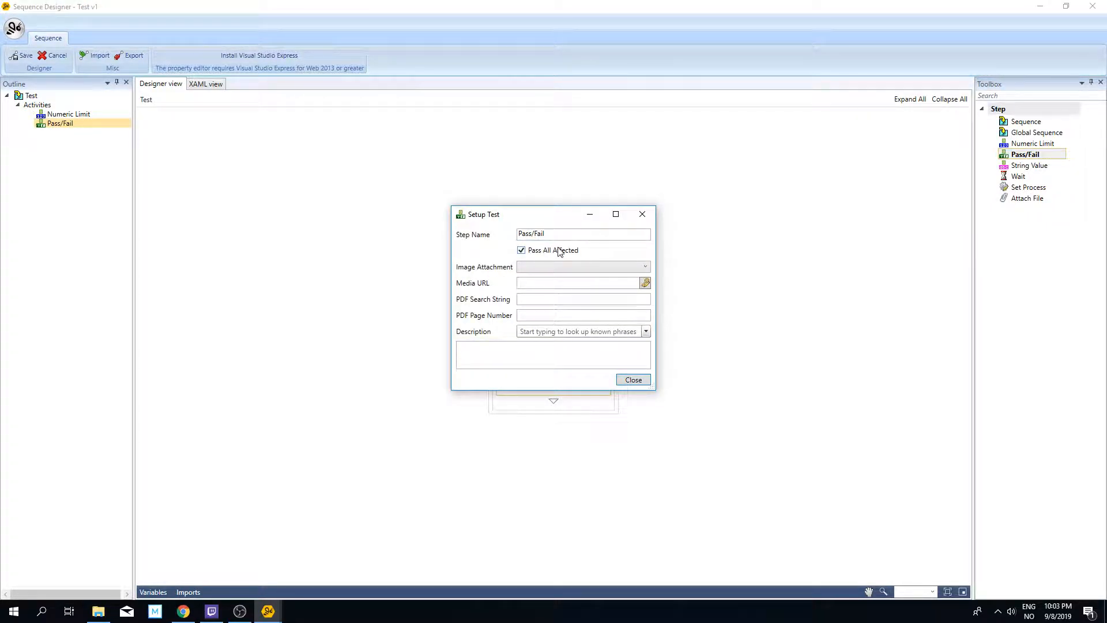
pyautogui.click(633, 380)
# Step: Add a String Value step below the Pass/Fail step and review its test setup
pyautogui.click(1024, 166)
pyautogui.moveTo(1020, 173); pyautogui.dragTo(555, 408)
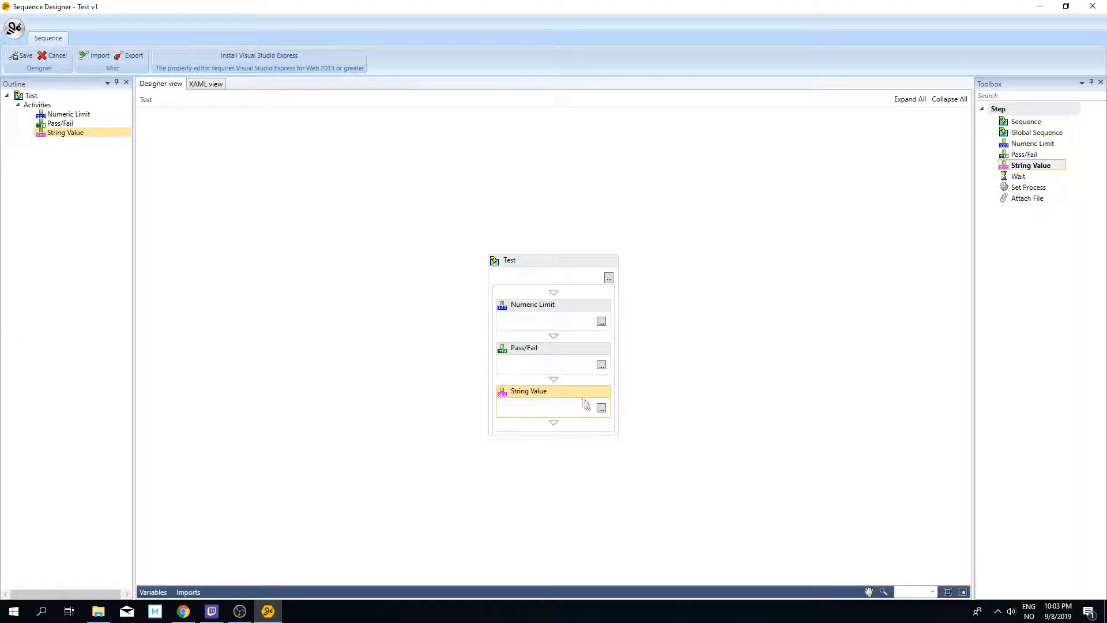
pyautogui.click(602, 408)
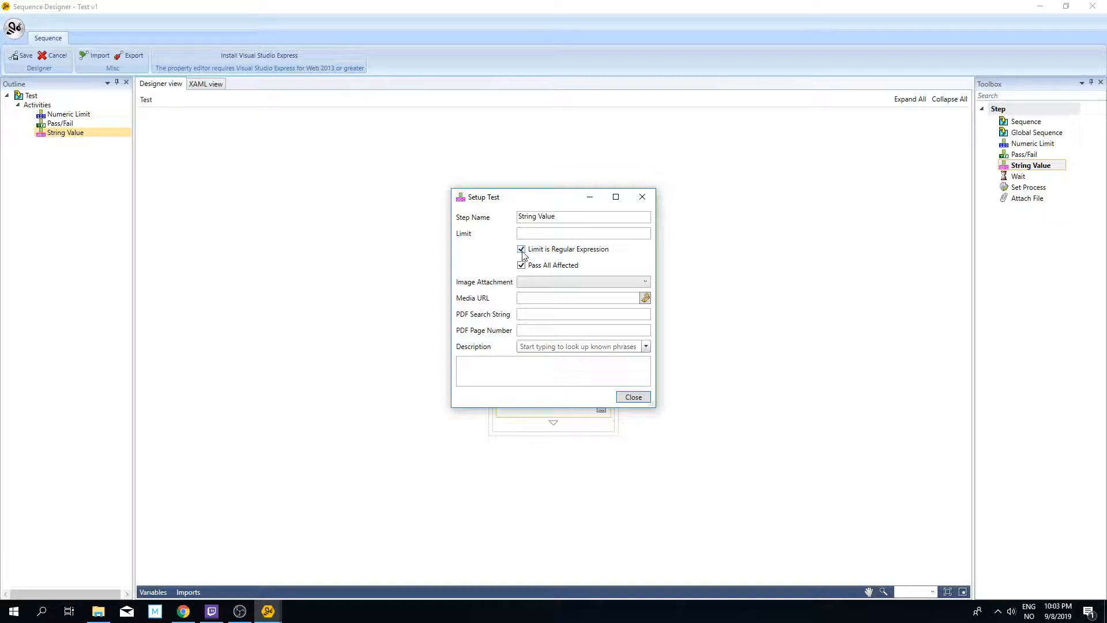
pyautogui.click(633, 397)
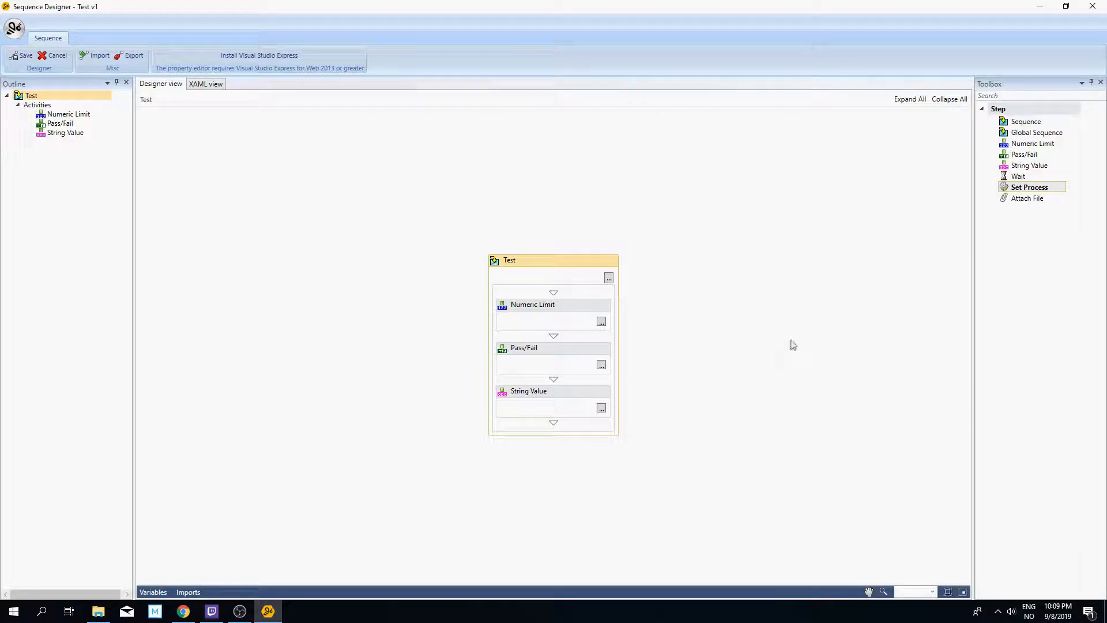
# Step: Add a Wait step at the end of the Test sequence with a duration of 10 minutes
pyautogui.click(1021, 176)
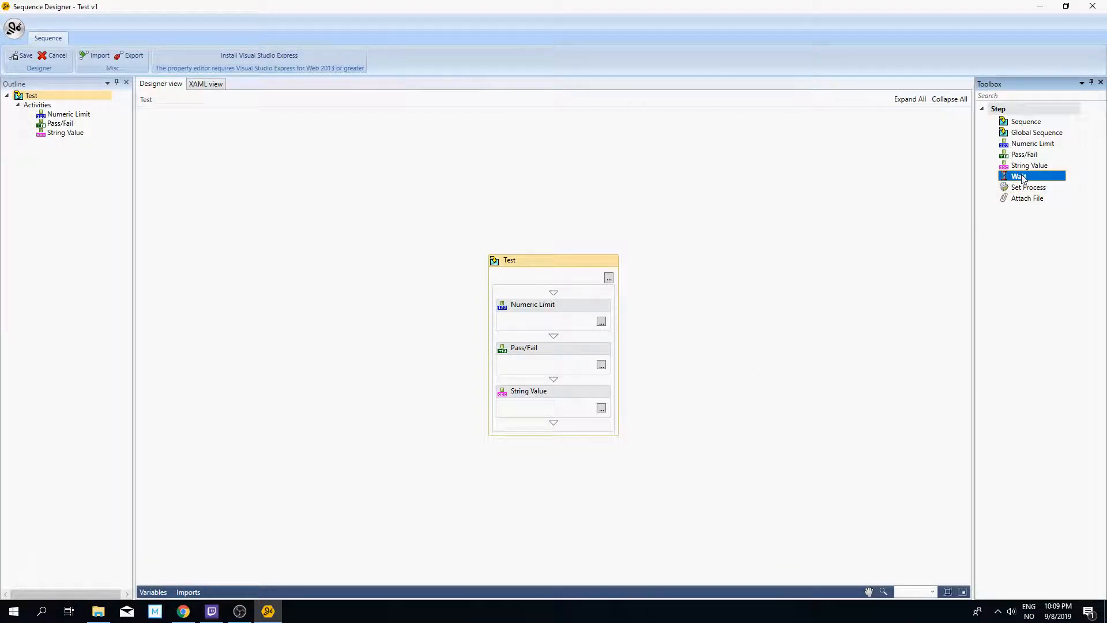
pyautogui.moveTo(1025, 180); pyautogui.dragTo(554, 426)
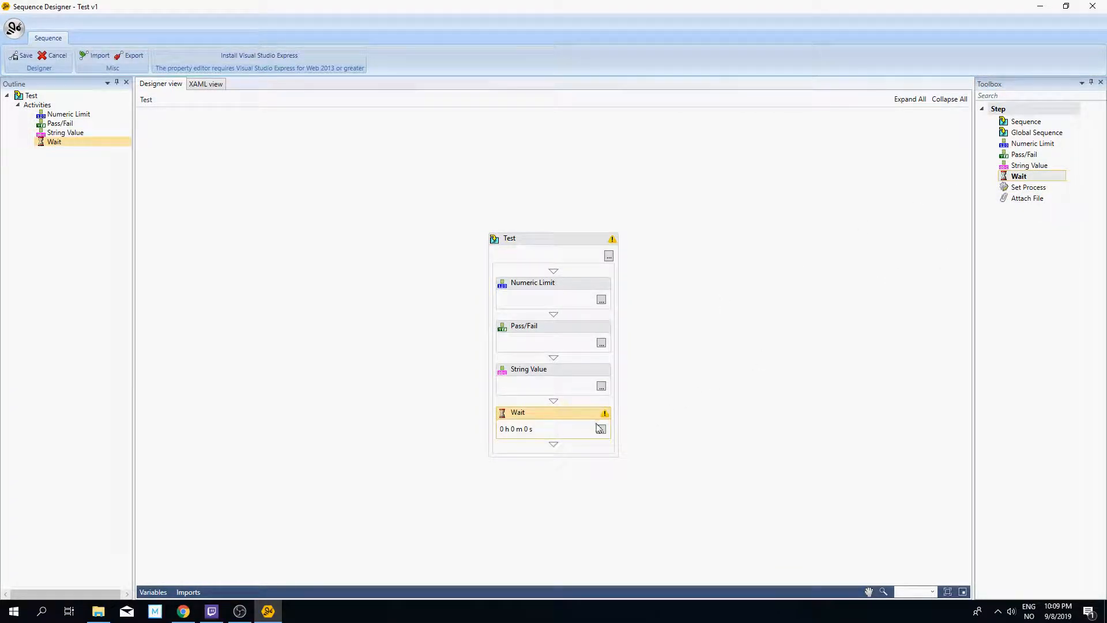
pyautogui.click(601, 430)
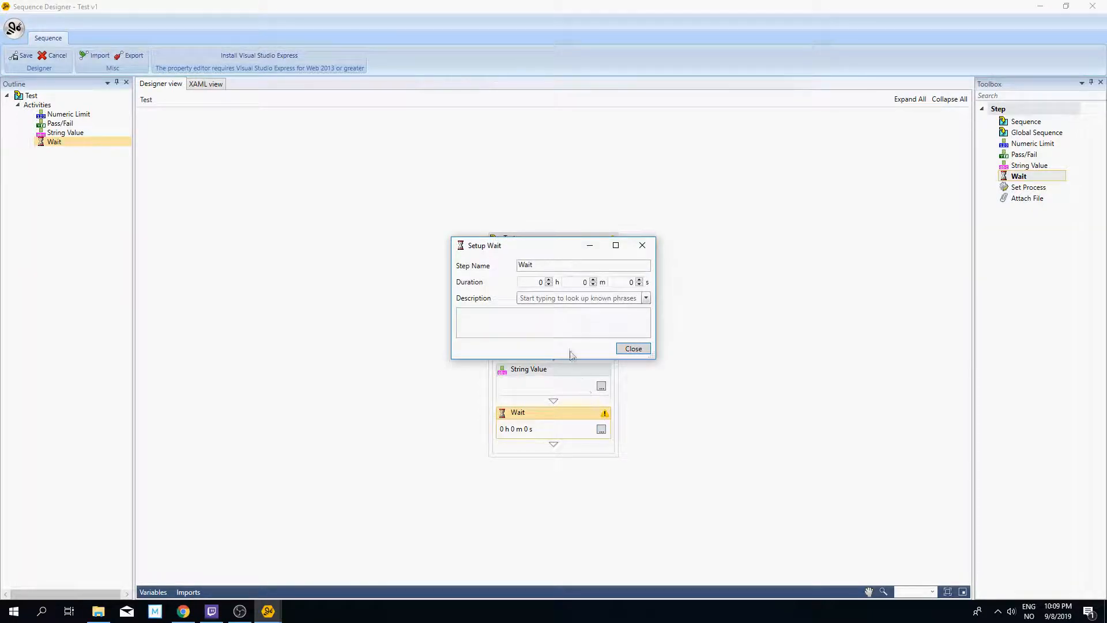
pyautogui.click(580, 284)
pyautogui.write('1')
pyautogui.click(633, 348)
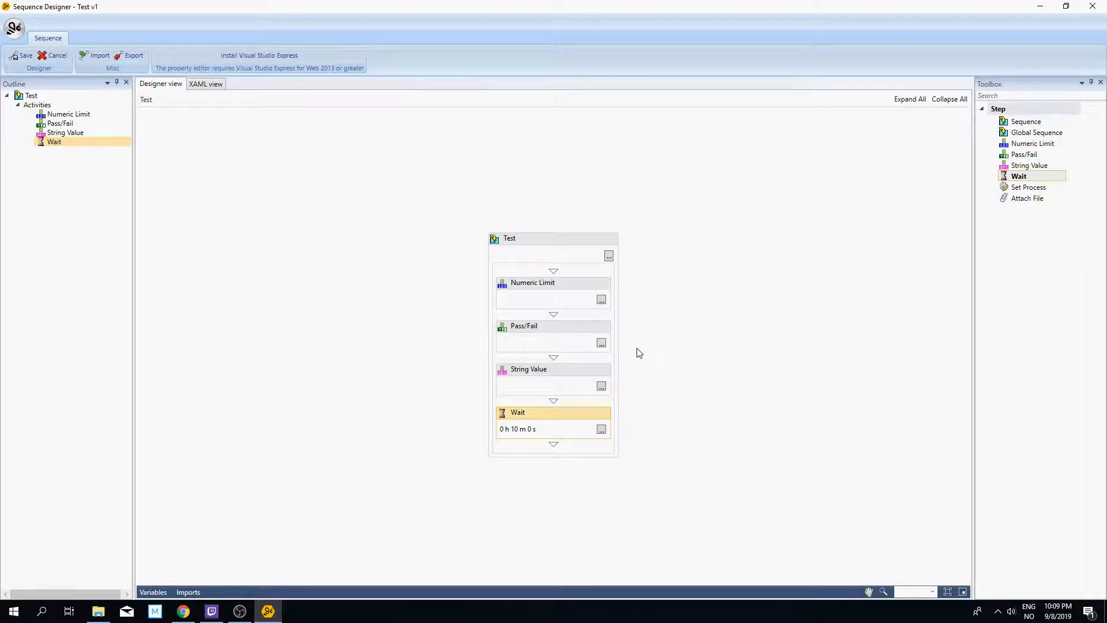
pyautogui.click(641, 350)
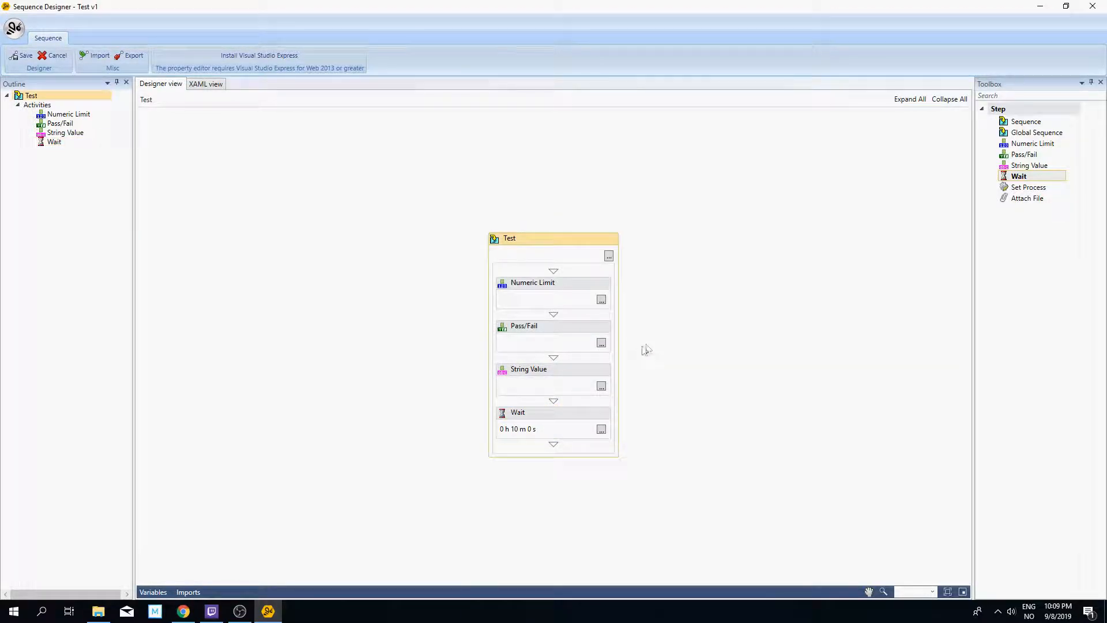
# Step: Add a Set Process step below the Wait step and set its process to Functional test
pyautogui.click(1035, 192)
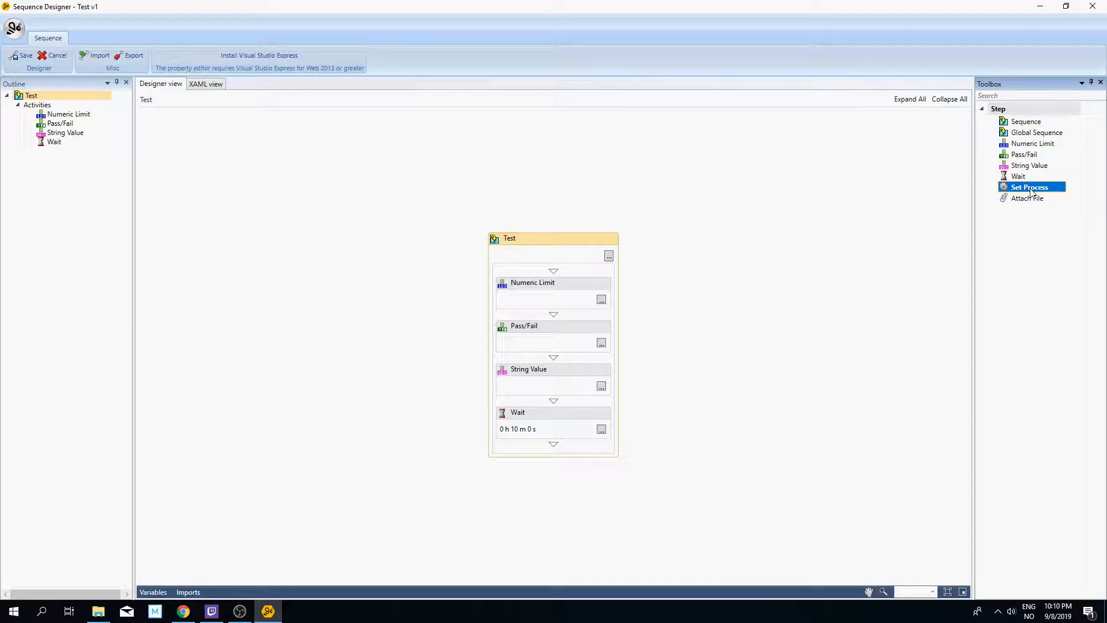
pyautogui.moveTo(1031, 193); pyautogui.dragTo(553, 447)
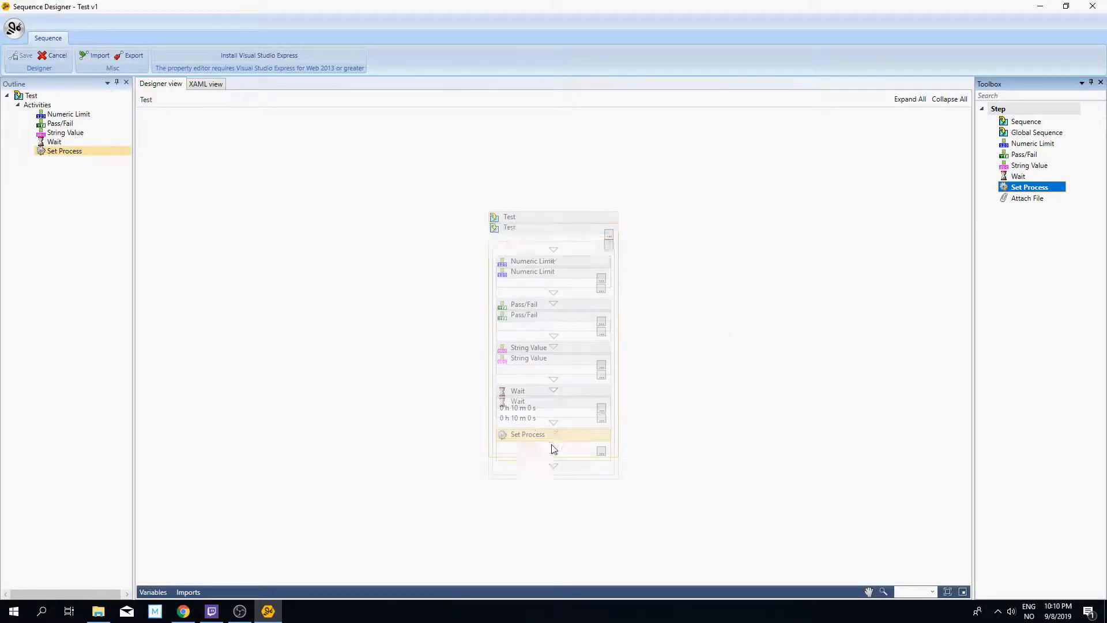
pyautogui.click(601, 451)
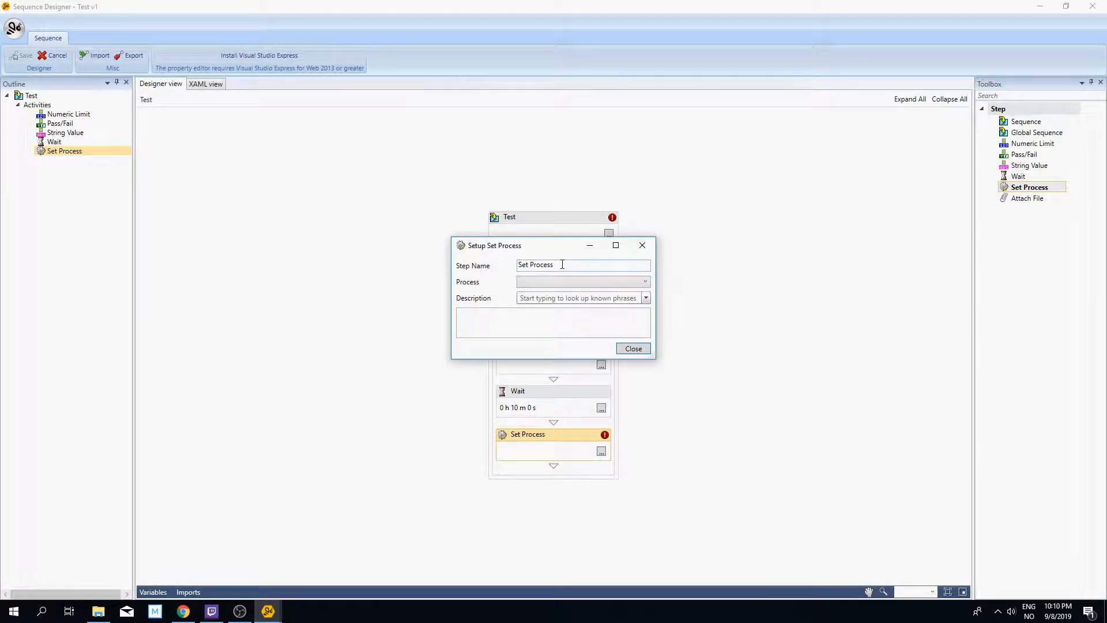
pyautogui.click(545, 282)
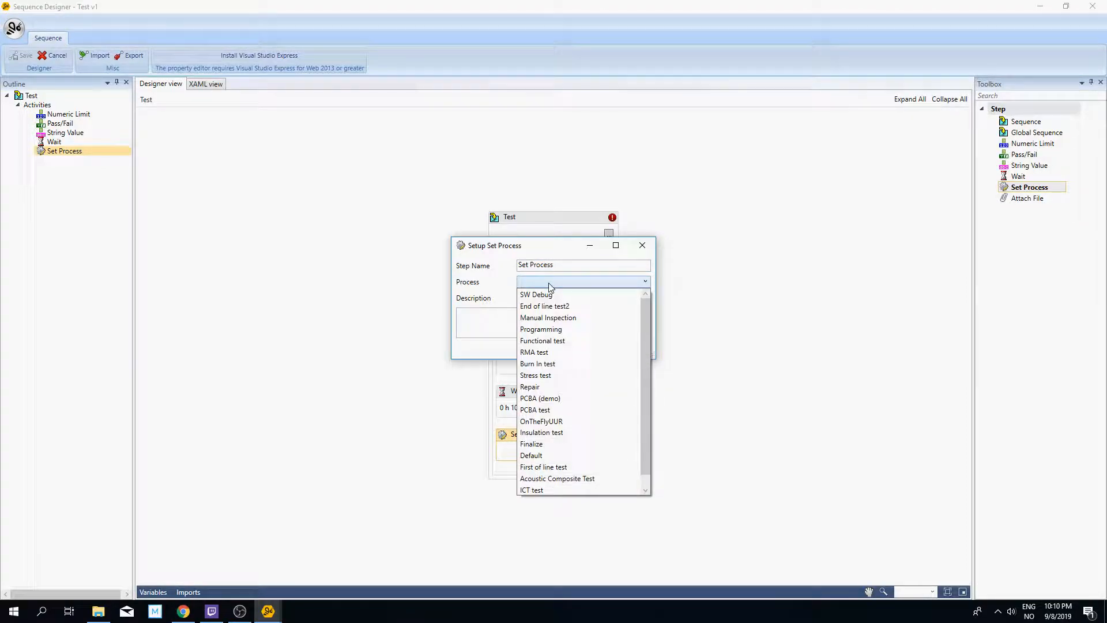
pyautogui.click(545, 341)
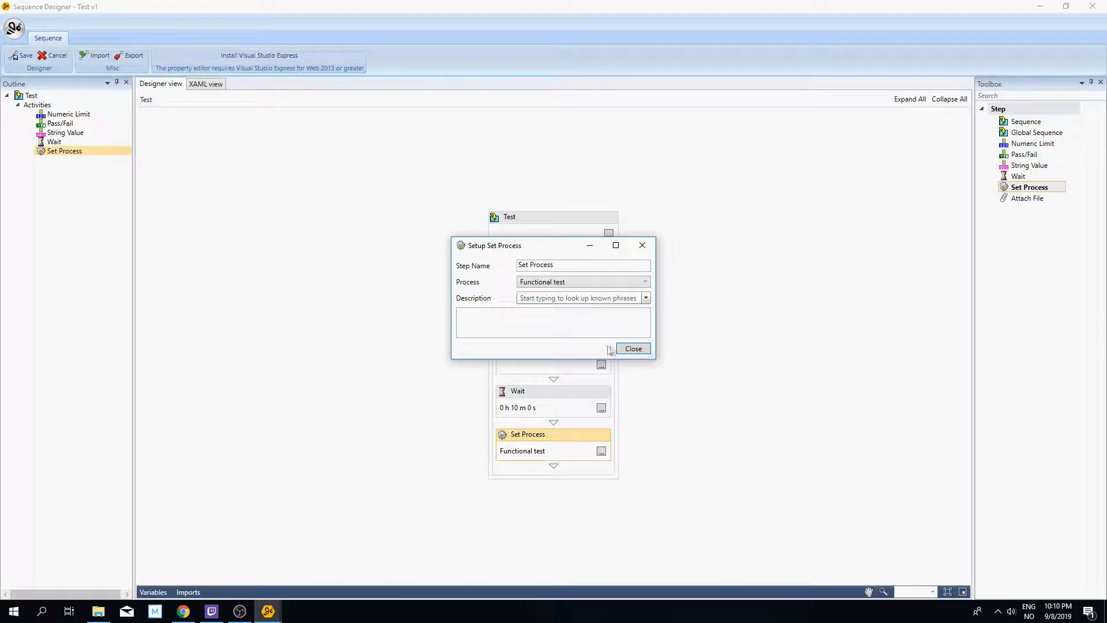
# Step: Add an Attach File step below the Set Process step and review its file type filters
pyautogui.click(637, 349)
pyautogui.click(1024, 200)
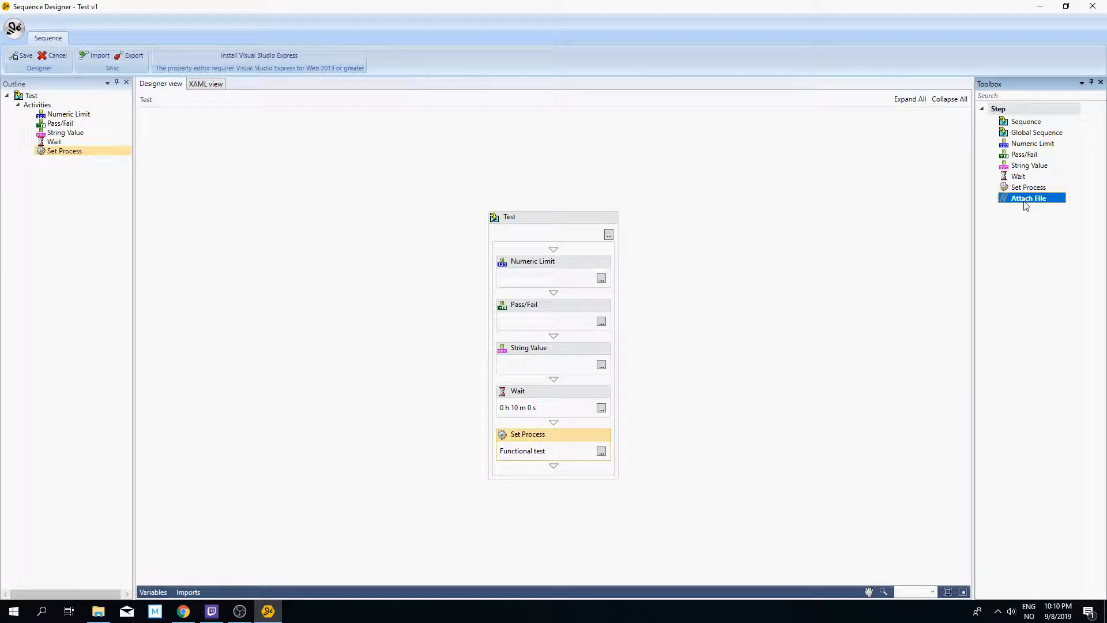
pyautogui.moveTo(1028, 204); pyautogui.dragTo(553, 474)
pyautogui.click(602, 472)
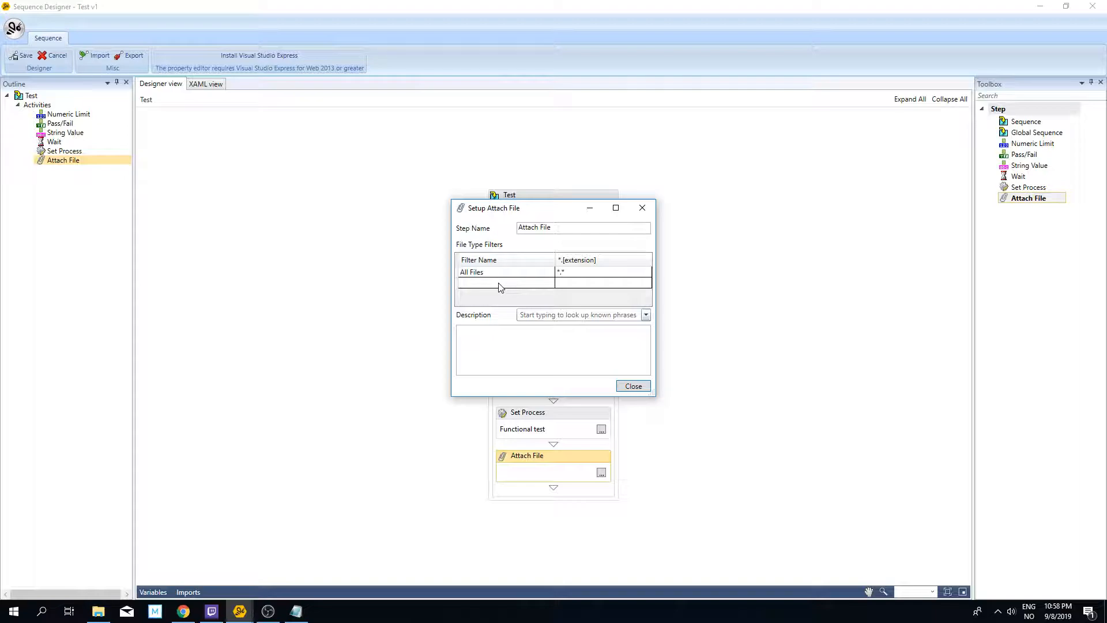
pyautogui.click(635, 386)
pyautogui.click(307, 415)
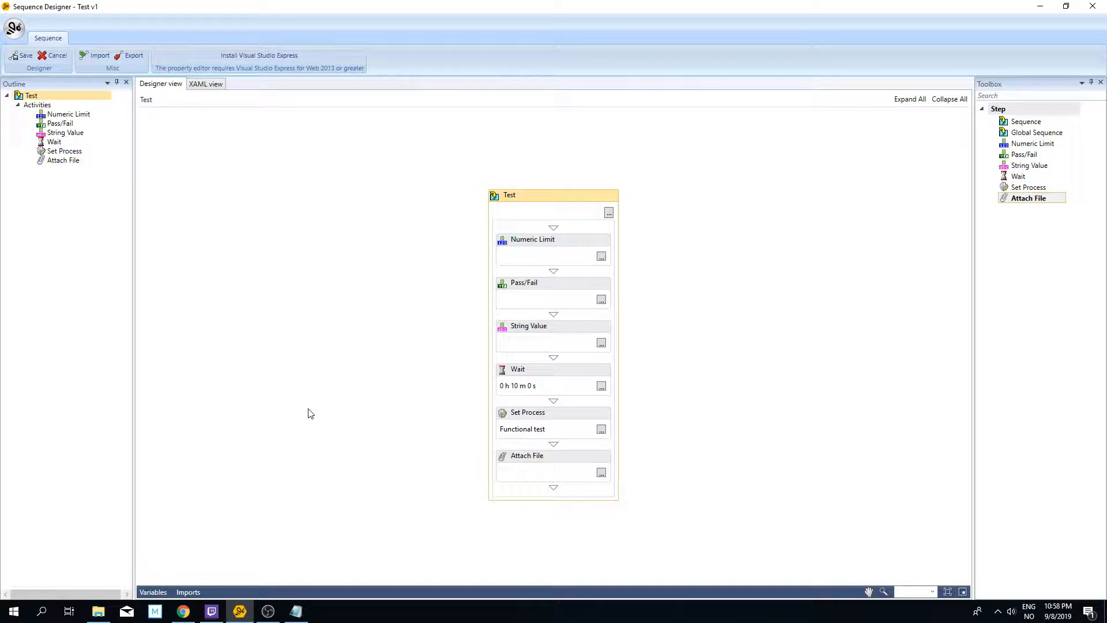
# Step: Switch to Chrome, download Test sequence XAML.txt from the Designing Manual Inspection Sequences article and copy its entire content
pyautogui.click(183, 611)
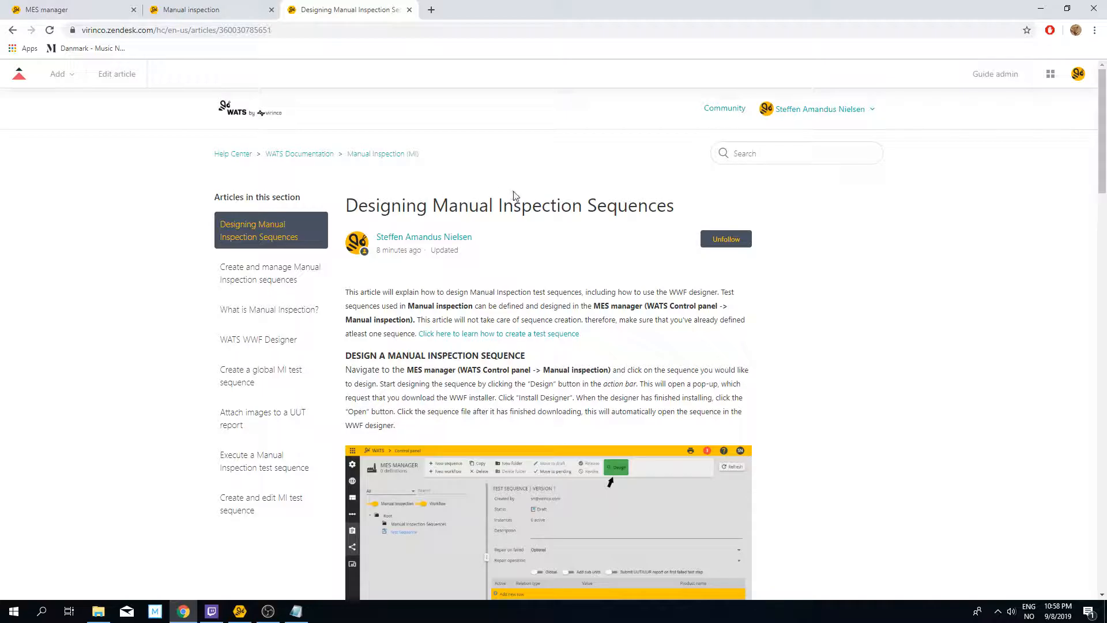
pyautogui.scroll(-20, 515, 196)
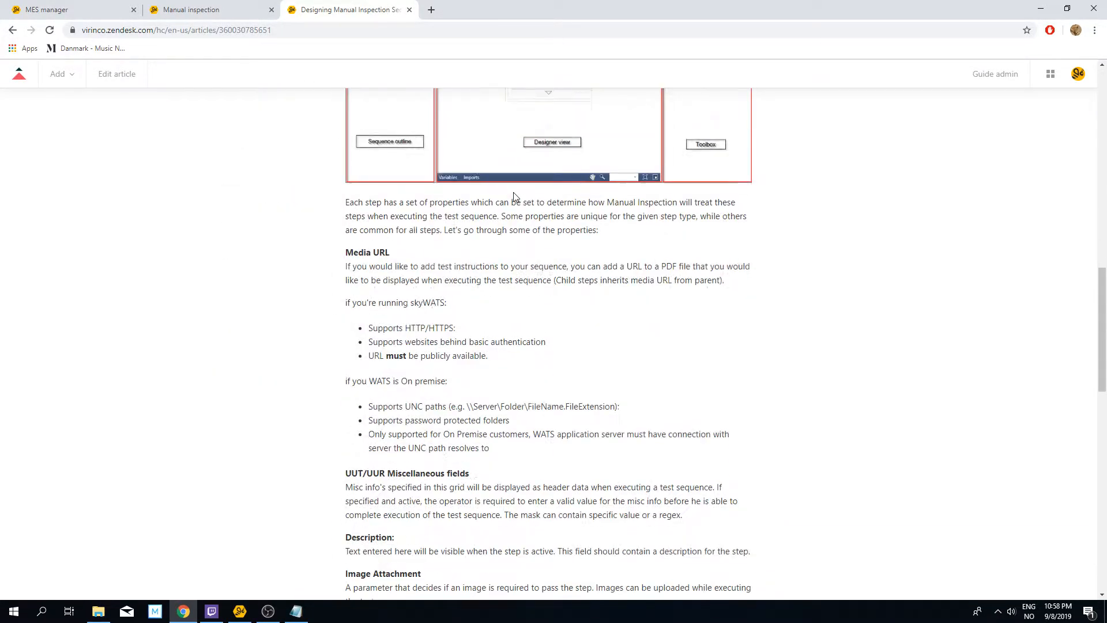
pyautogui.scroll(-3, 515, 196)
pyautogui.click(433, 206)
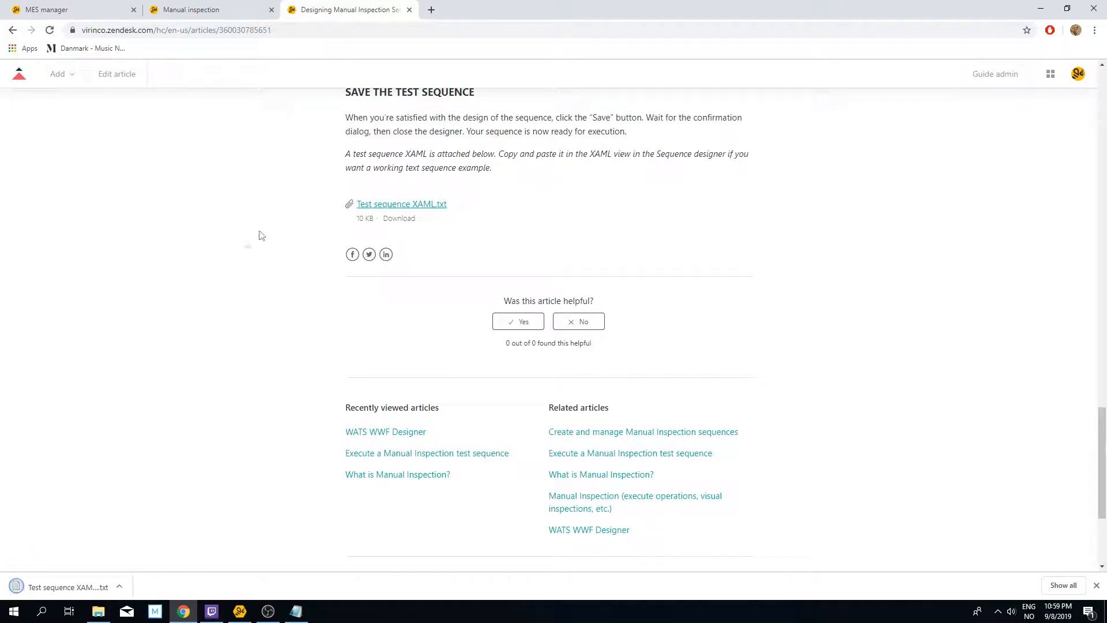
pyautogui.click(95, 585)
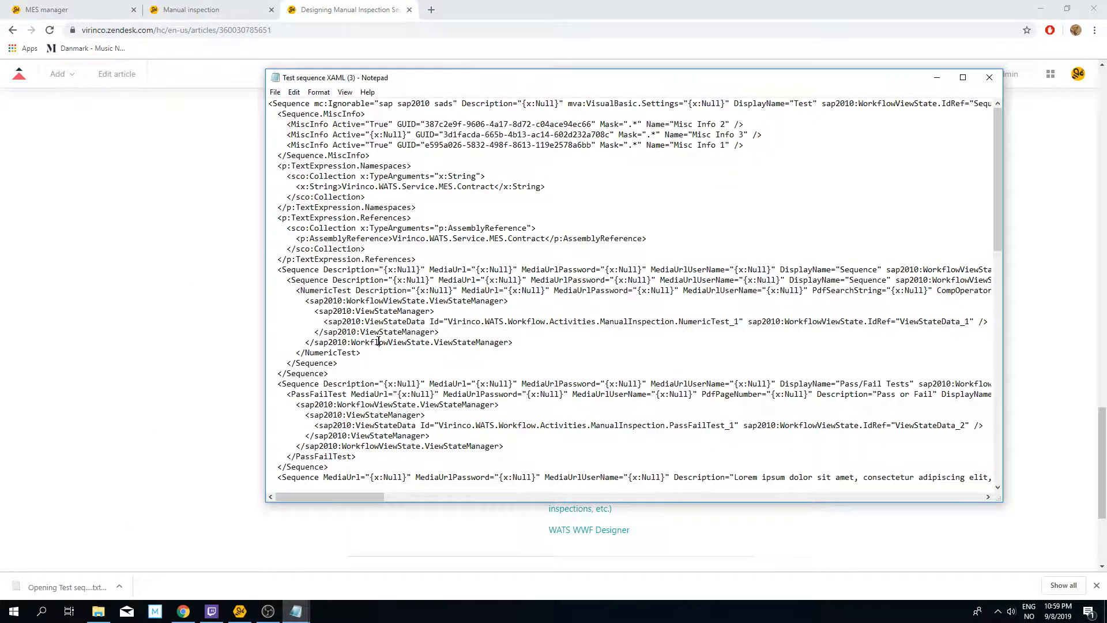
pyautogui.hotkey('ctrl', 'a')
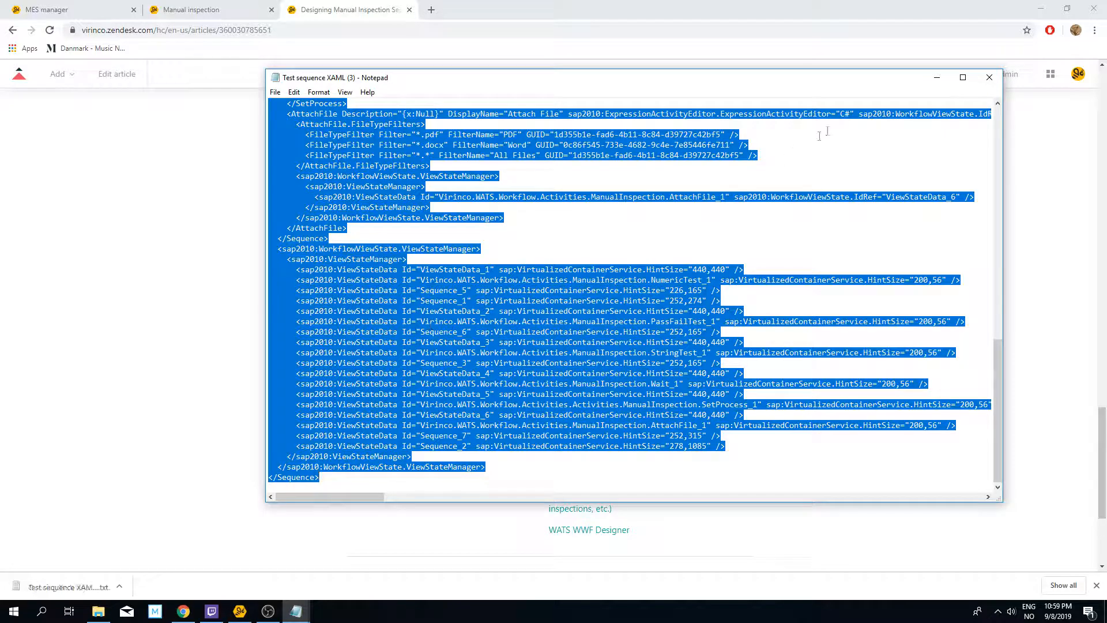
pyautogui.click(937, 77)
# Step: Switch back to Sequence Designer, replace the Test sequence's entire XAML with the copied code and save the sequence
pyautogui.click(240, 611)
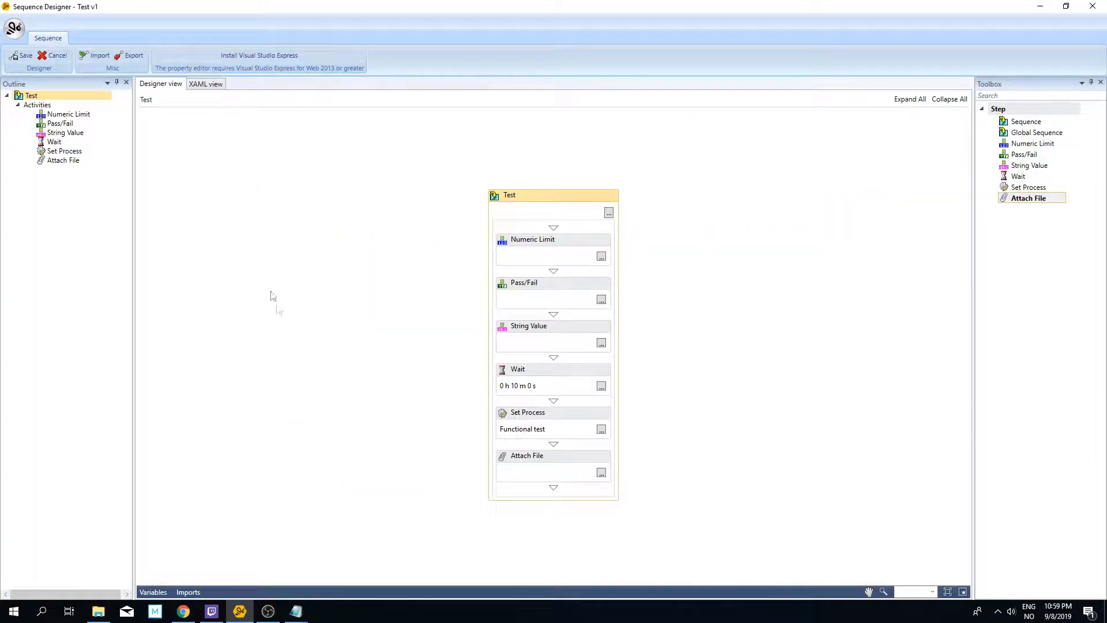
pyautogui.click(215, 85)
pyautogui.click(261, 183)
pyautogui.hotkey('ctrl', 'a')
pyautogui.hotkey('ctrl', 'v')
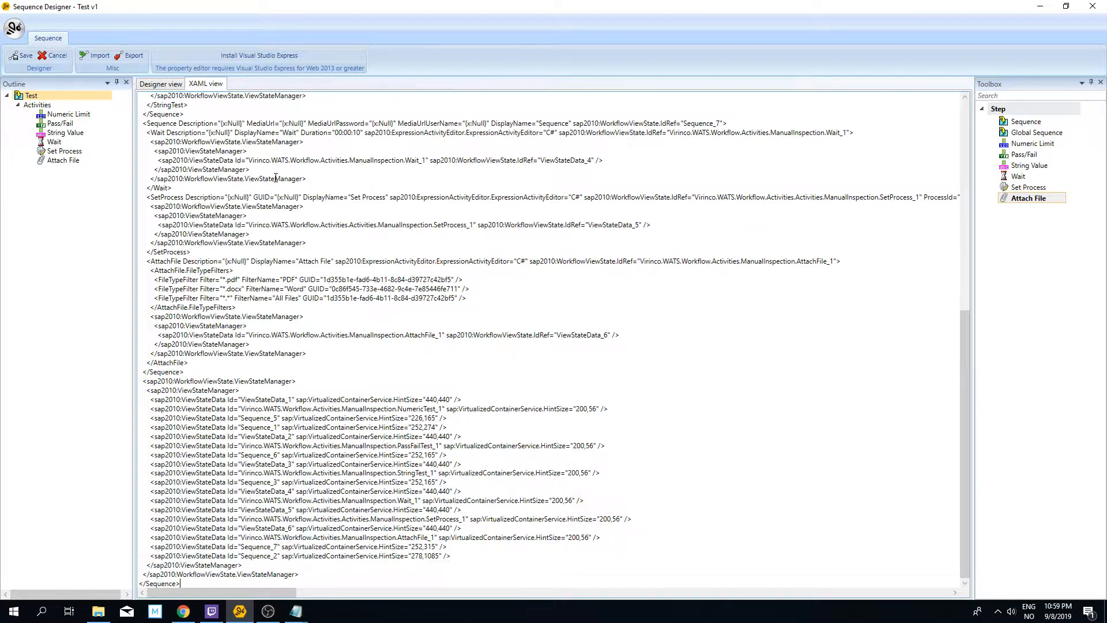
pyautogui.click(22, 55)
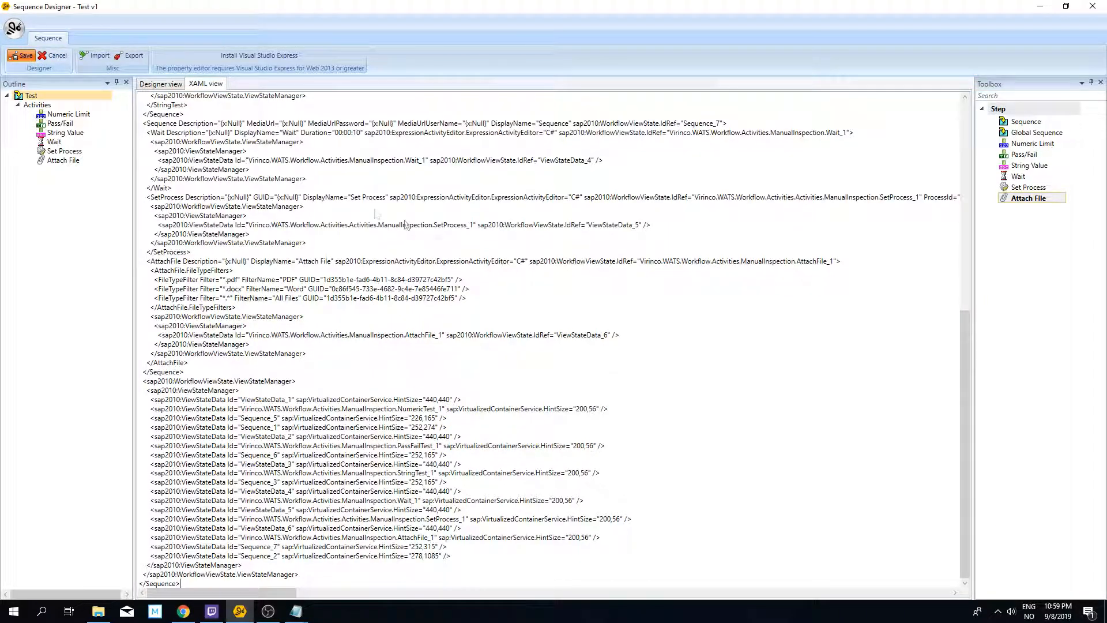
pyautogui.click(578, 343)
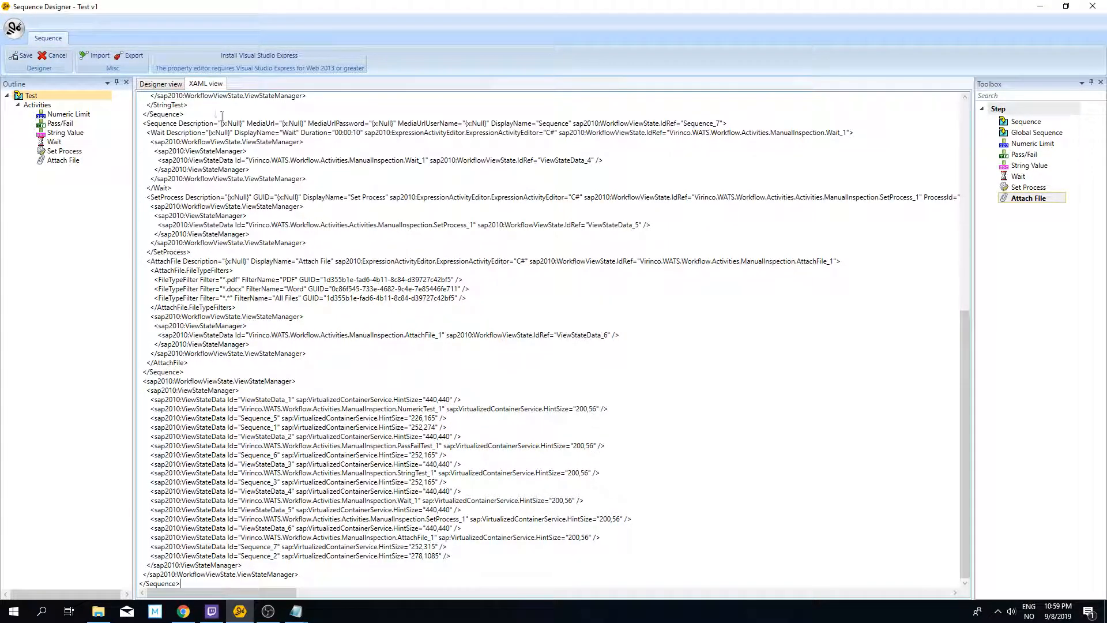
# Step: Return to the visual design of the Test sequence and add a Global Sequence step at its end
pyautogui.click(167, 85)
pyautogui.scroll(-3, 636, 313)
pyautogui.scroll(4, 660, 341)
pyautogui.scroll(-3, 661, 342)
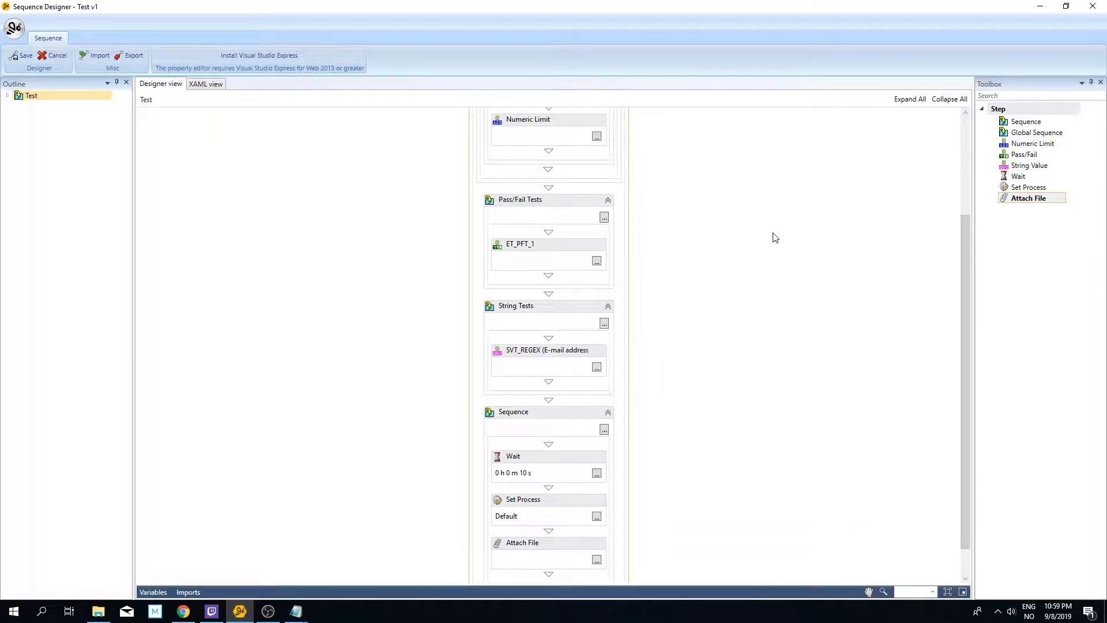
pyautogui.scroll(-1, 773, 237)
pyautogui.click(1043, 135)
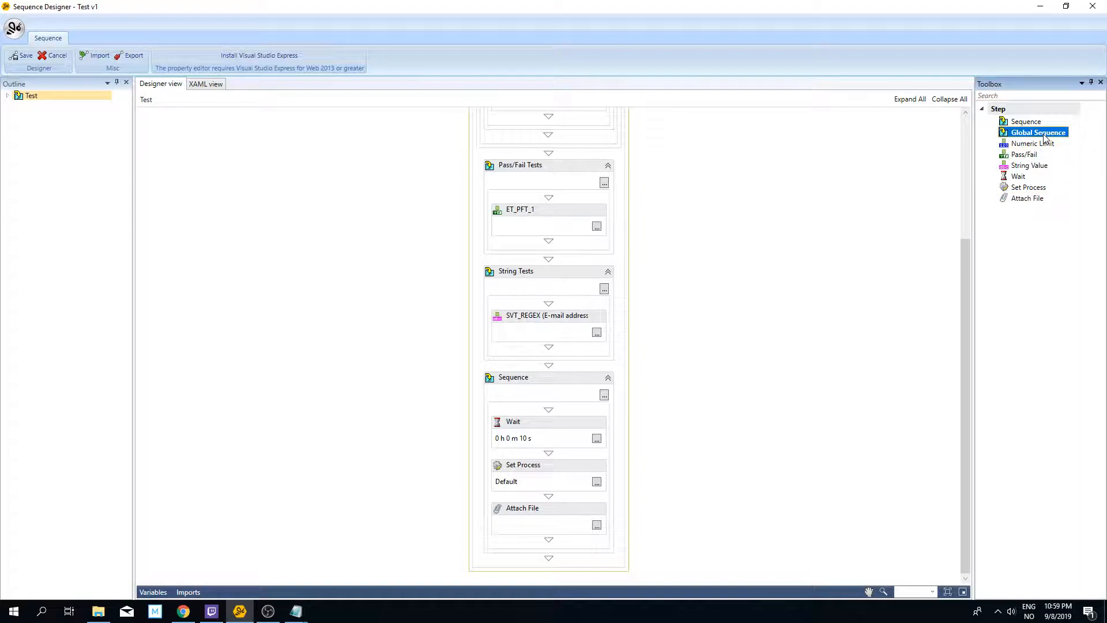
pyautogui.moveTo(1044, 139); pyautogui.dragTo(553, 563)
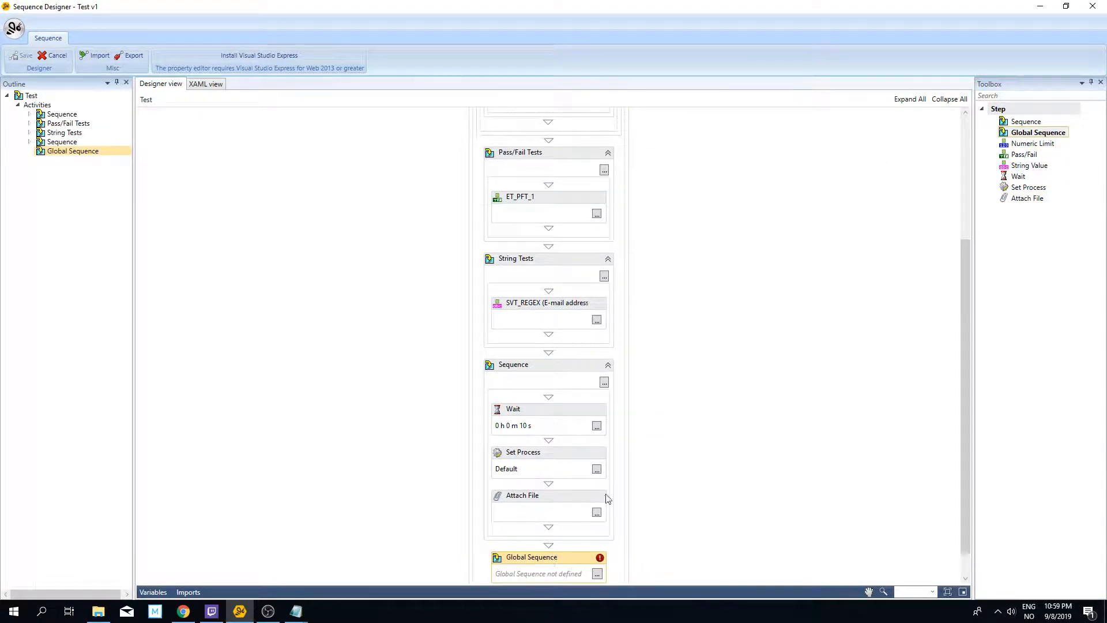
# Step: Assign the global sequence Global v1 to the new Global Sequence step and save the Test sequence
pyautogui.click(598, 545)
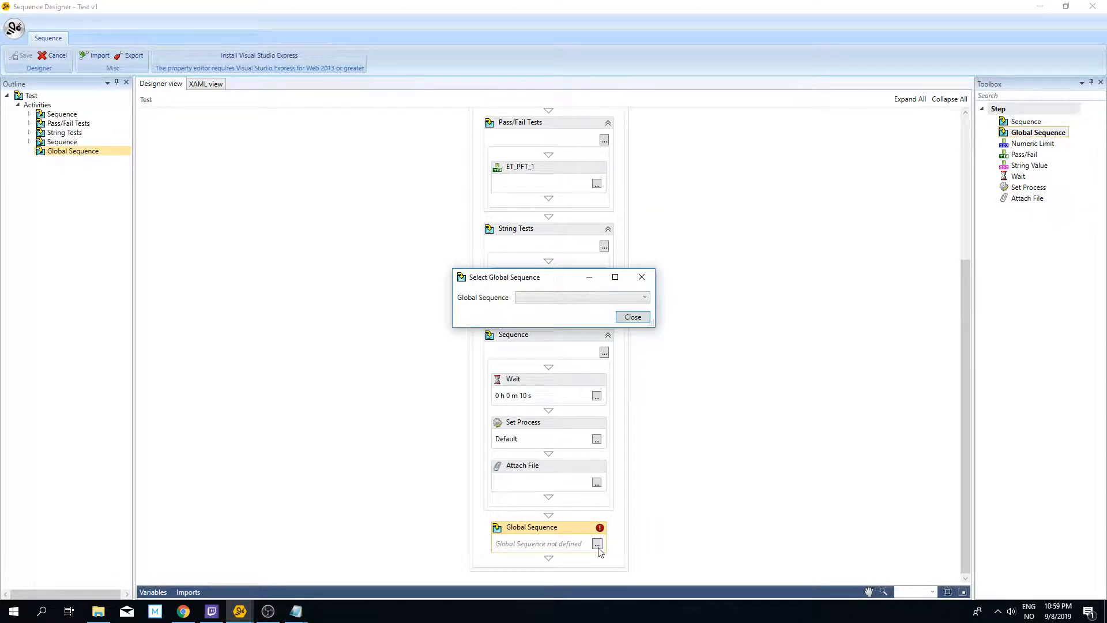
pyautogui.click(611, 298)
pyautogui.click(544, 309)
pyautogui.click(632, 317)
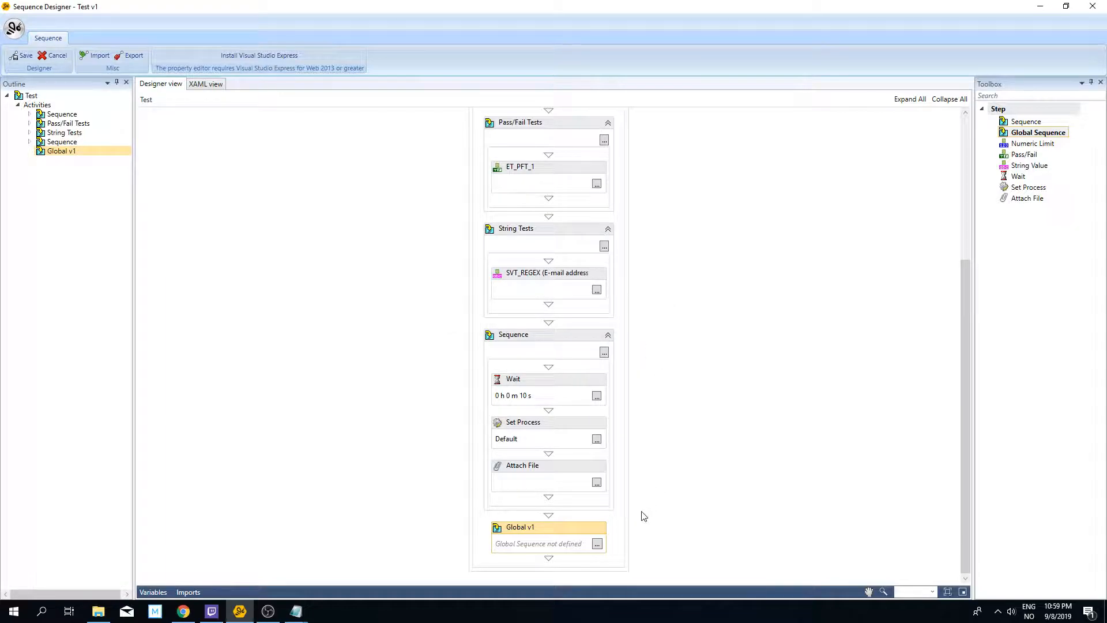
pyautogui.click(23, 60)
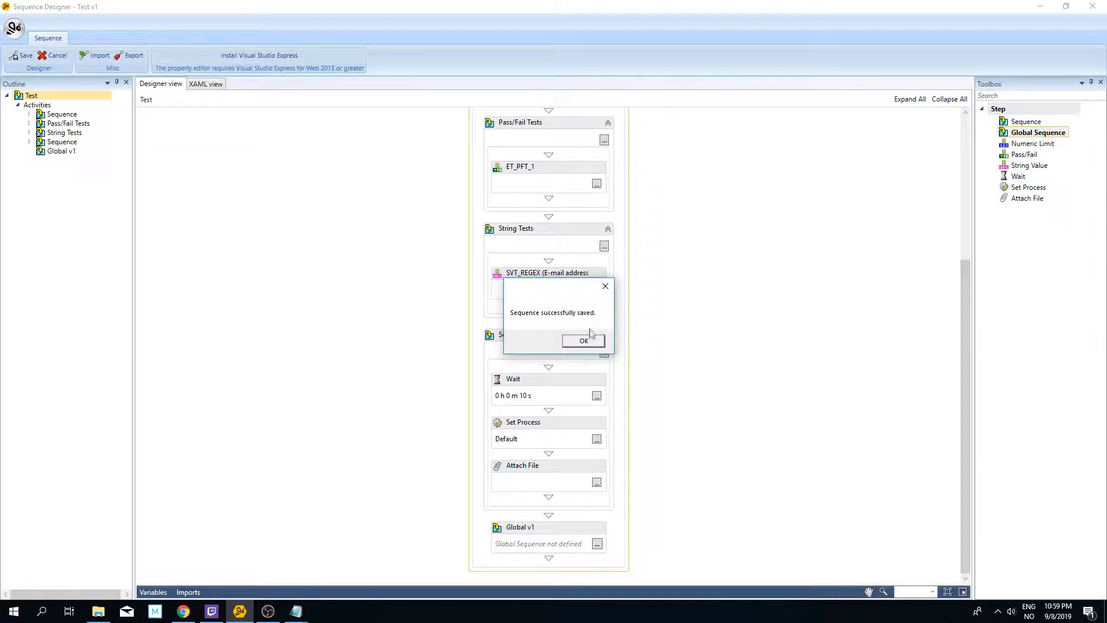
pyautogui.click(585, 342)
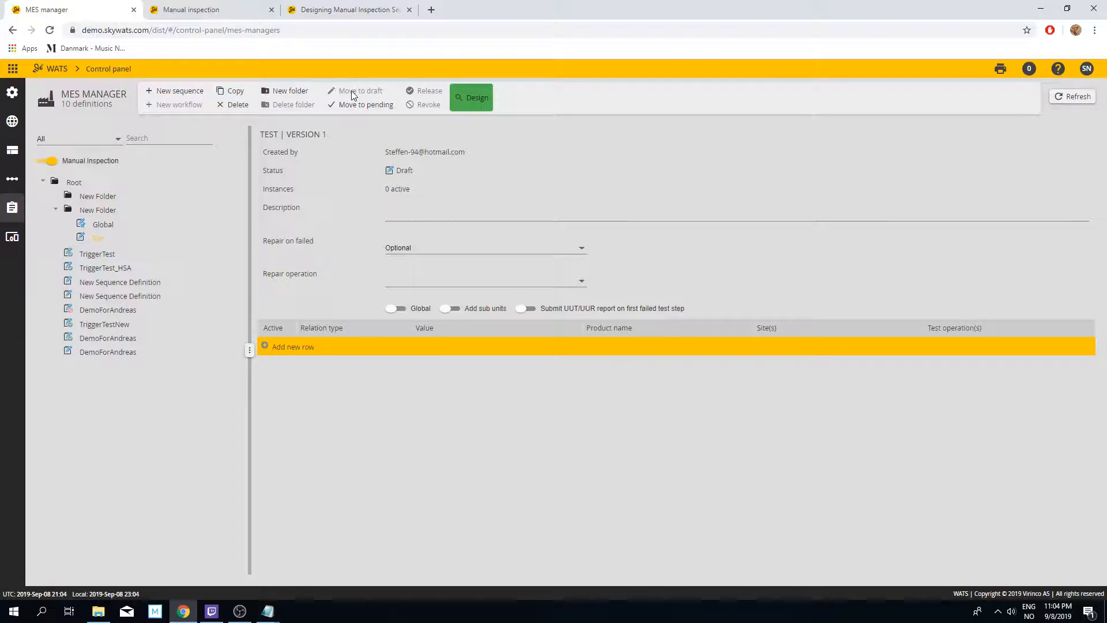
# Step: Move the Test sequence to pending and add a part number relation with value * for ICT test, Insulation test and Manual Inspection
pyautogui.click(359, 108)
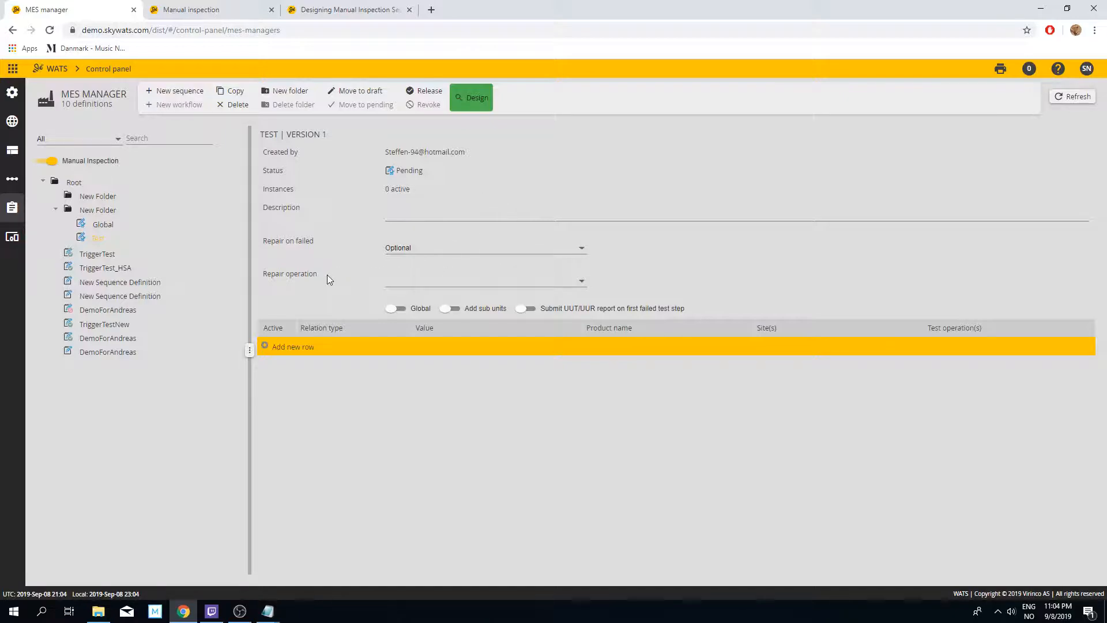
pyautogui.click(264, 347)
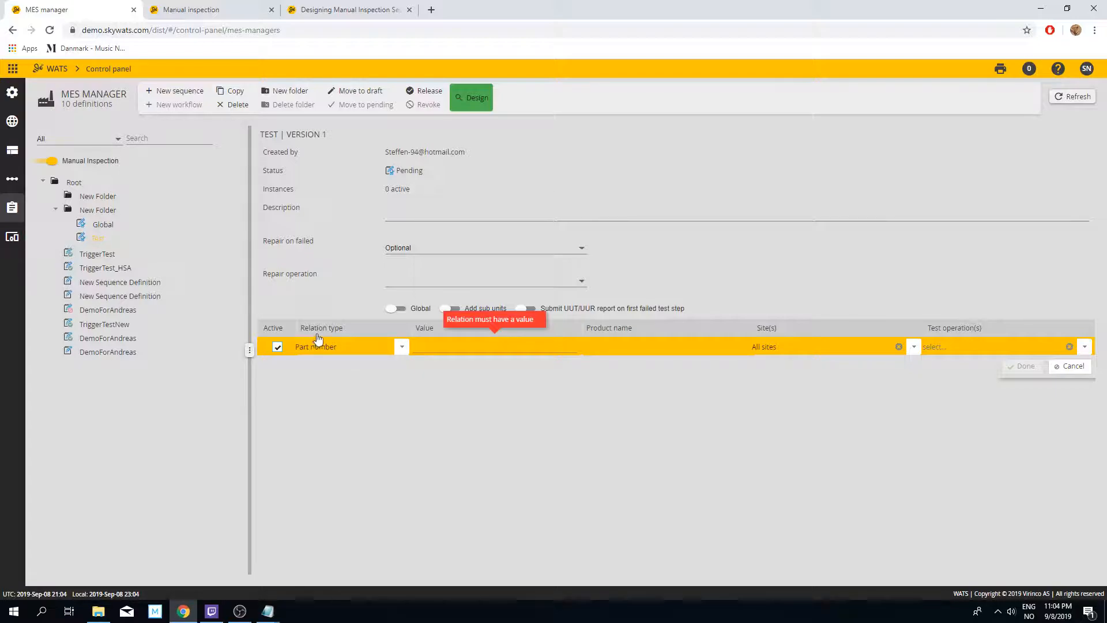
pyautogui.click(430, 343)
pyautogui.write('*')
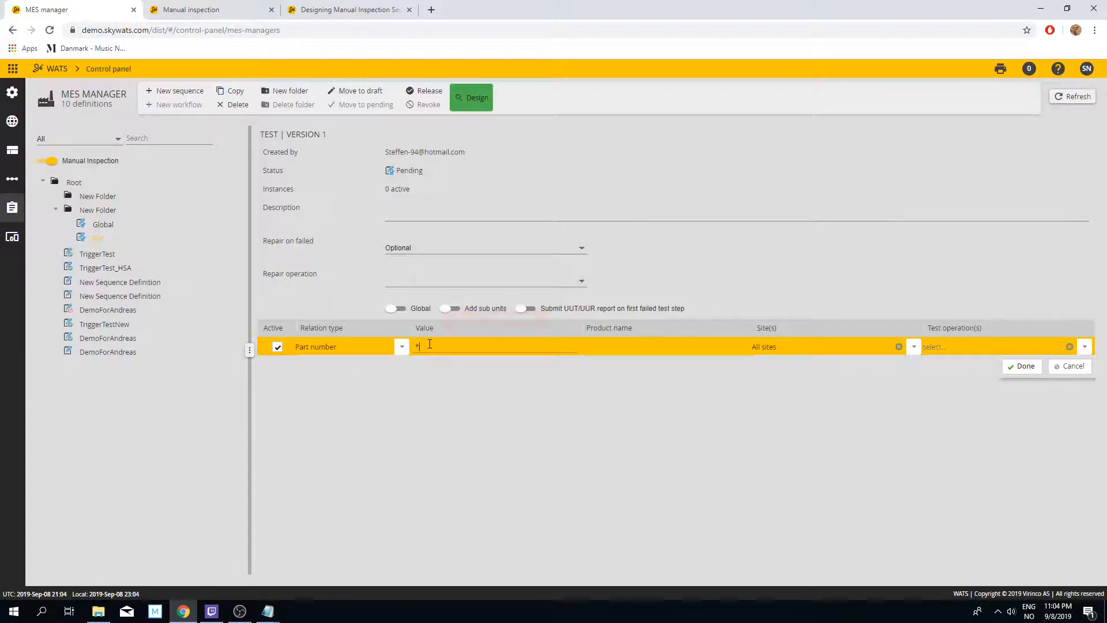
pyautogui.click(963, 352)
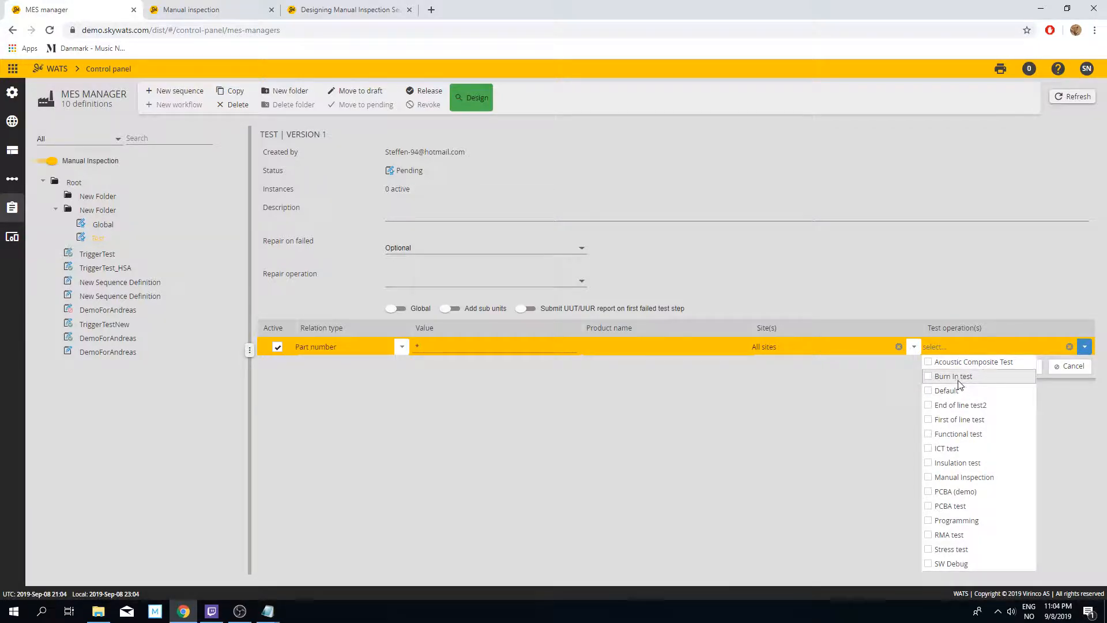
pyautogui.click(950, 448)
pyautogui.click(951, 463)
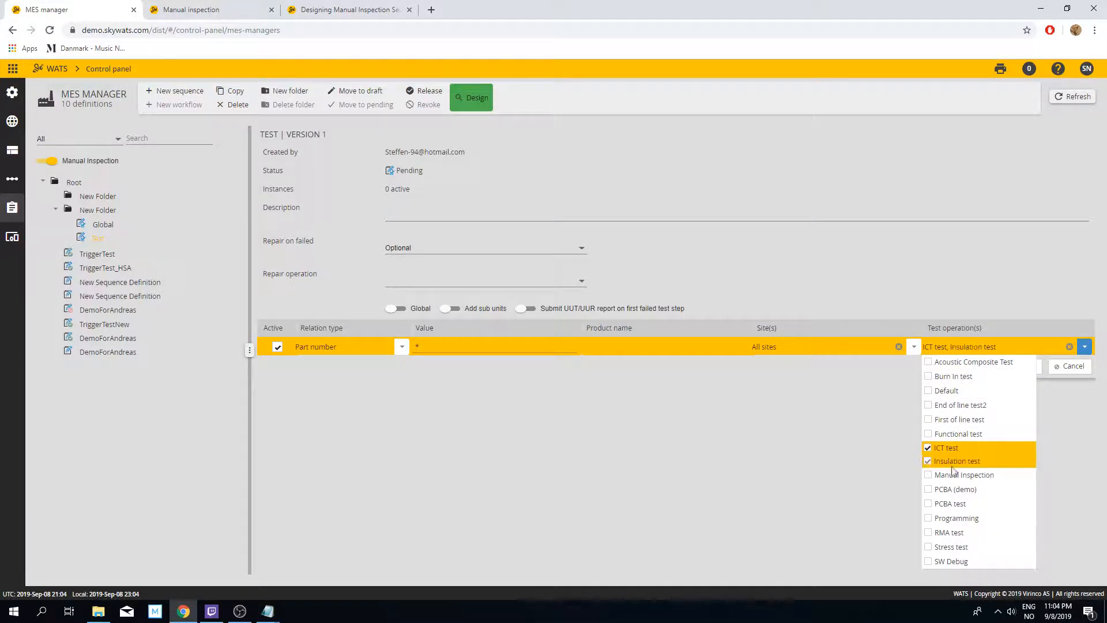
pyautogui.click(952, 473)
pyautogui.click(1045, 374)
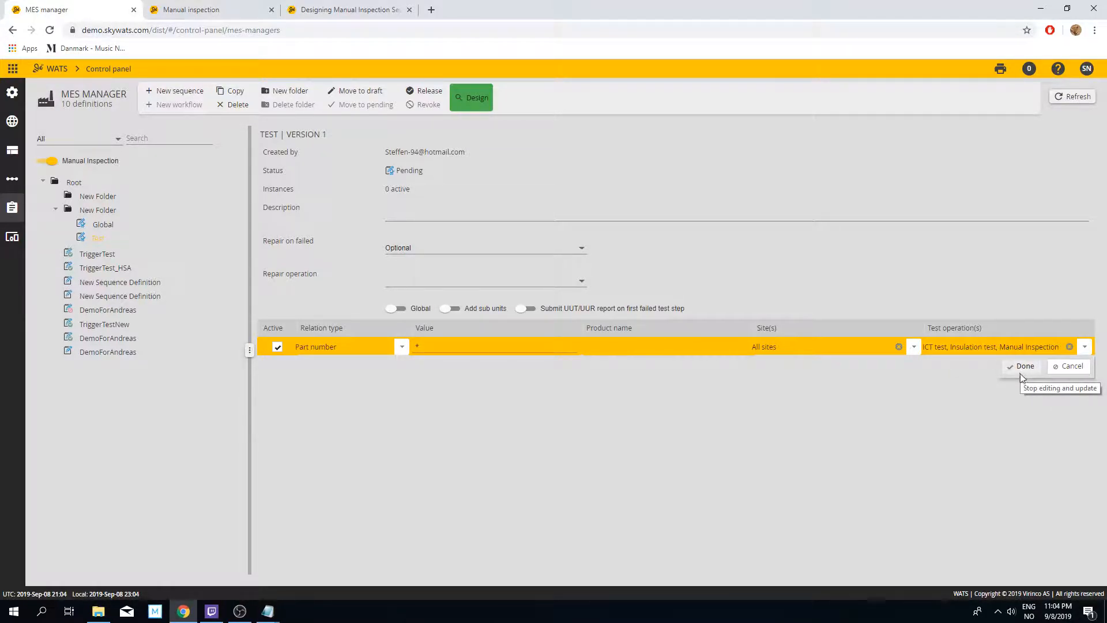
pyautogui.click(1019, 369)
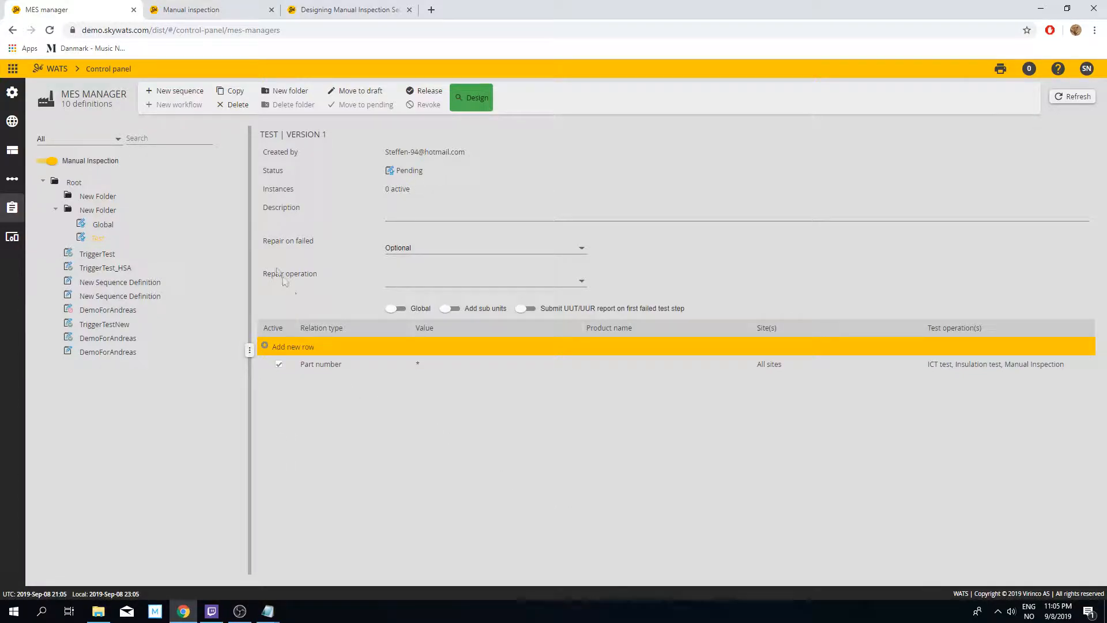
# Step: Select Pending as the Manual Inspection sequence status in the operator interface's advanced configuration
pyautogui.click(13, 68)
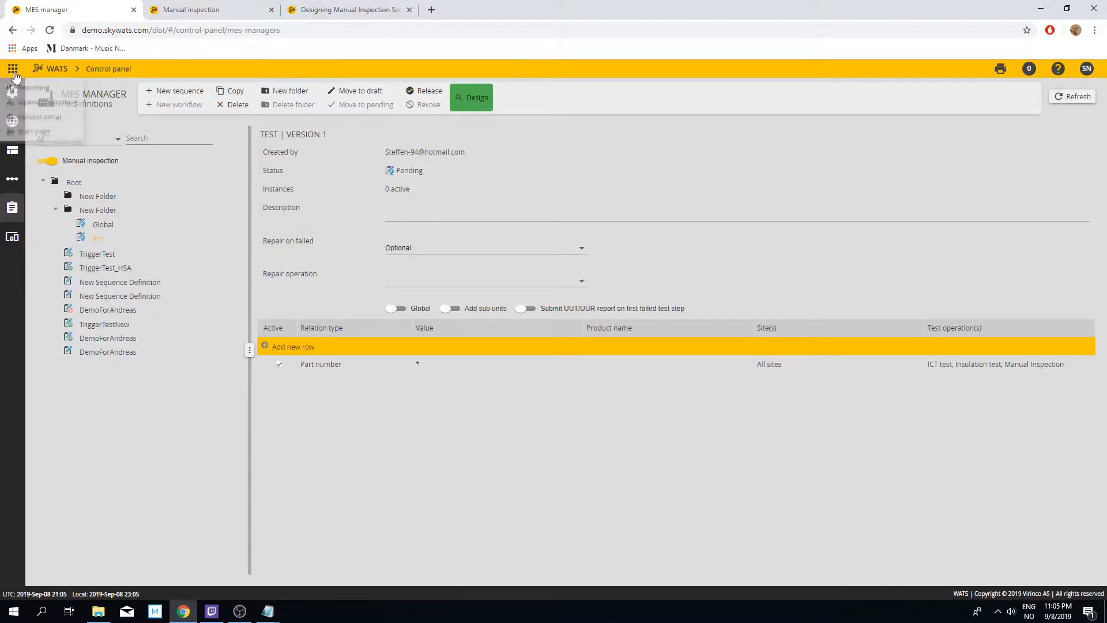
pyautogui.click(59, 110)
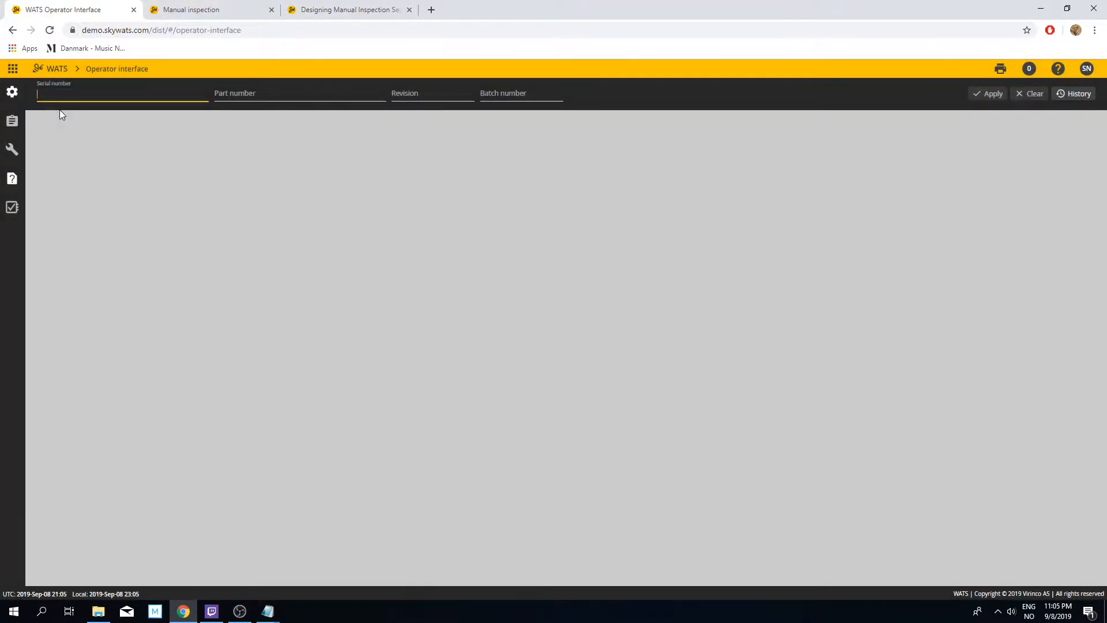
pyautogui.click(13, 94)
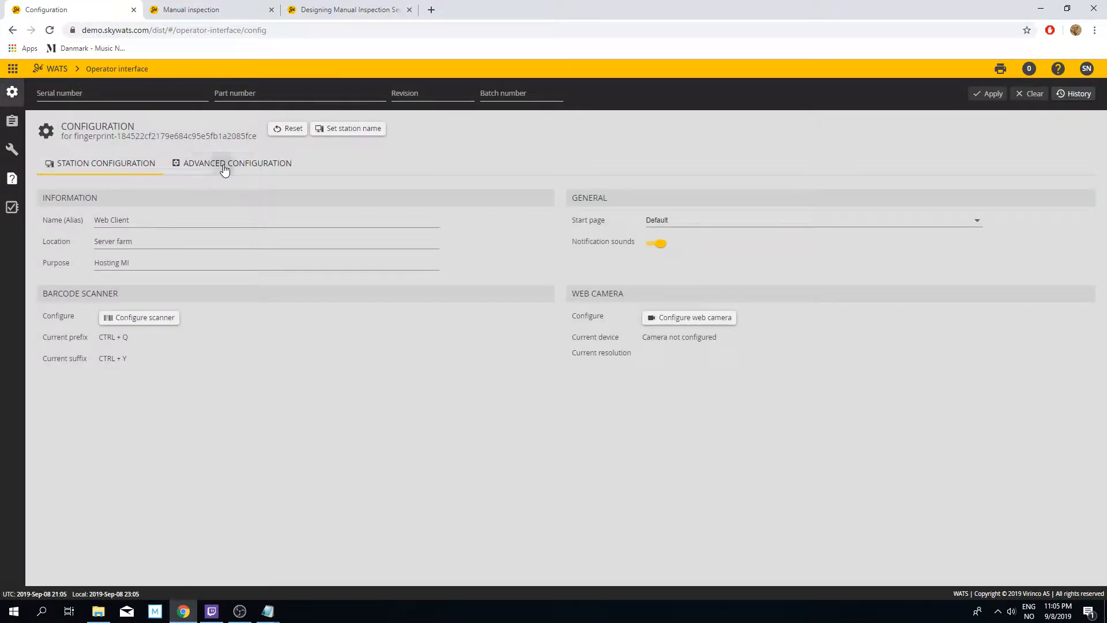
pyautogui.click(224, 168)
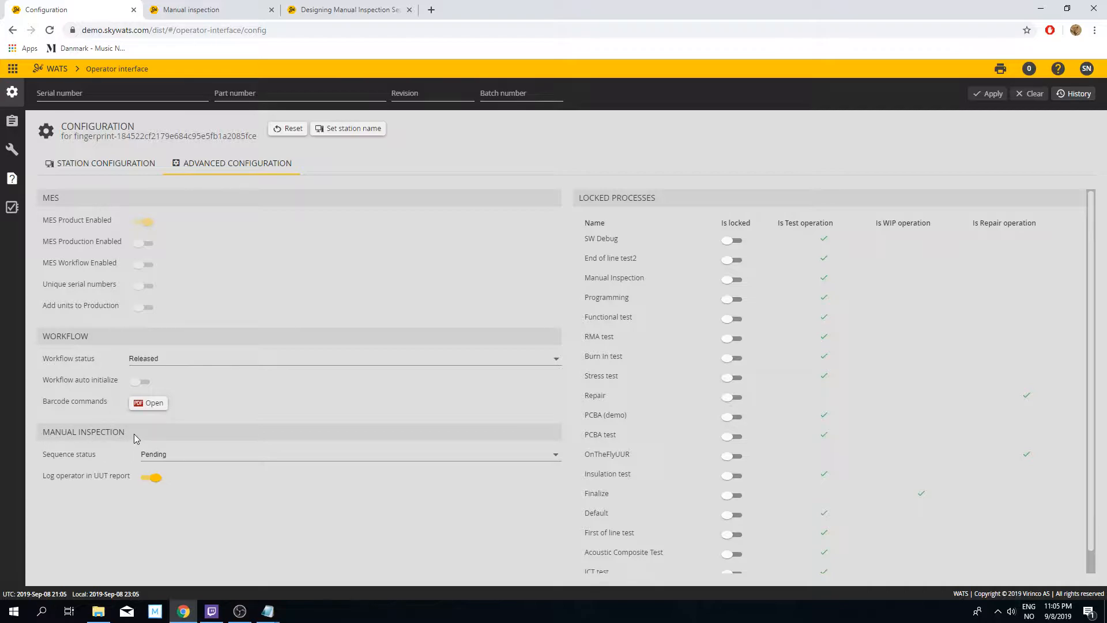
pyautogui.click(197, 459)
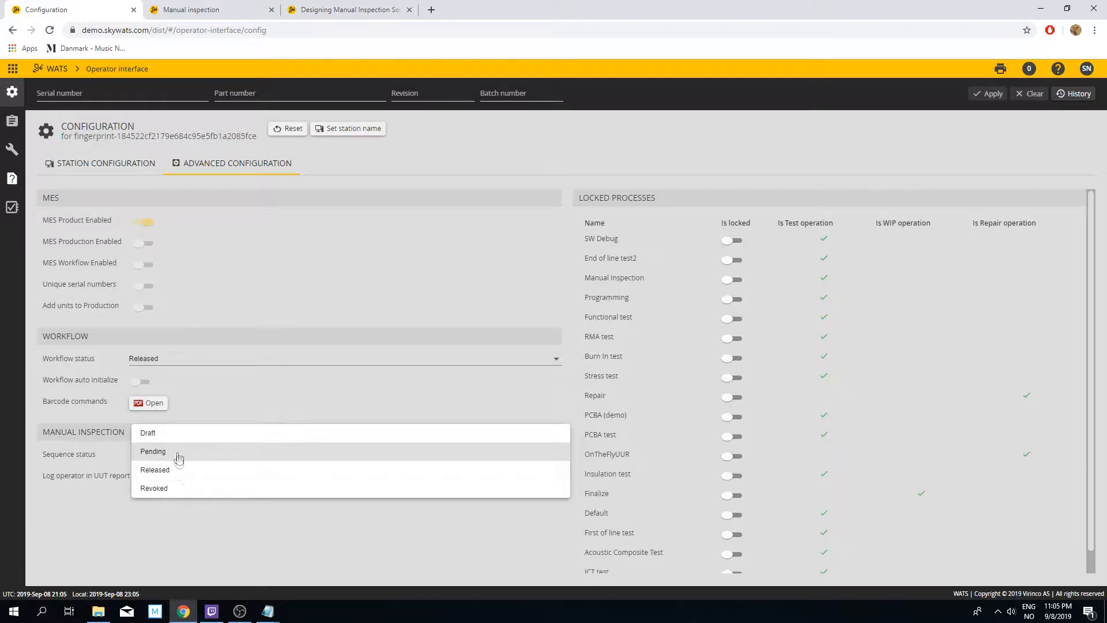
pyautogui.click(176, 455)
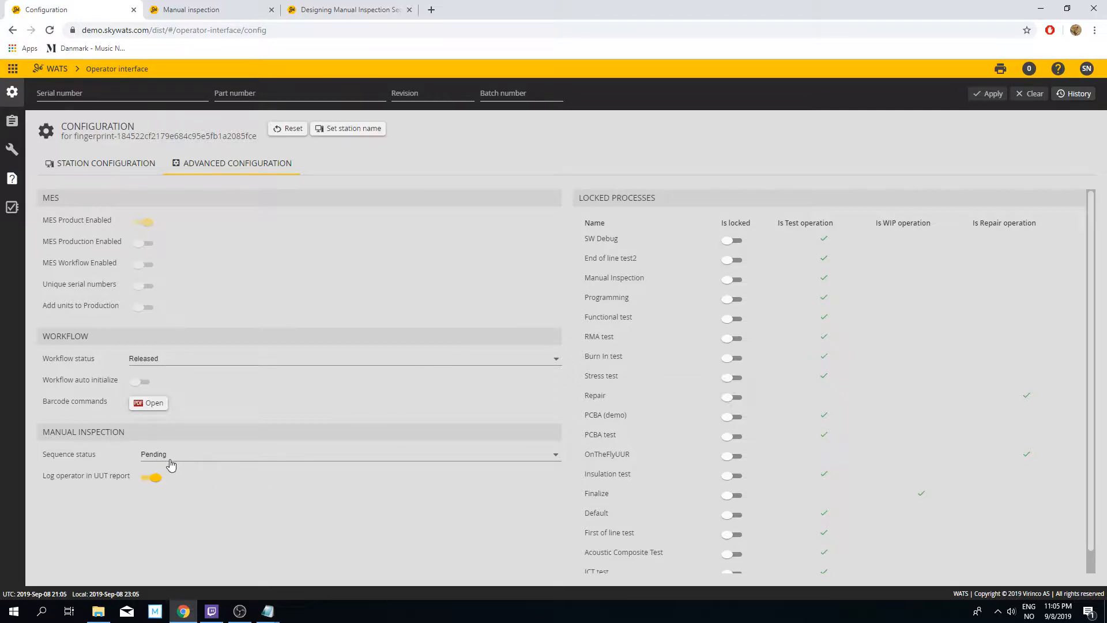
# Step: Enter a unit with serial number Test1234, part number 123432 and revision 32234, and apply it
pyautogui.click(106, 94)
pyautogui.write('Test')
pyautogui.press('Tab')
pyautogui.write('123')
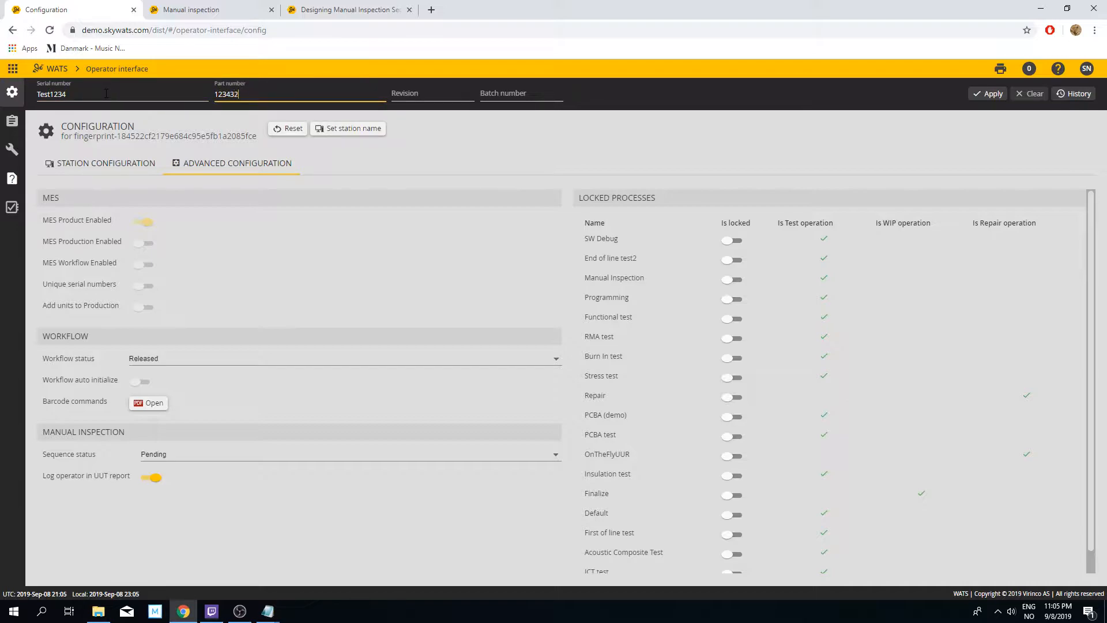
pyautogui.press('Tab')
pyautogui.write('32')
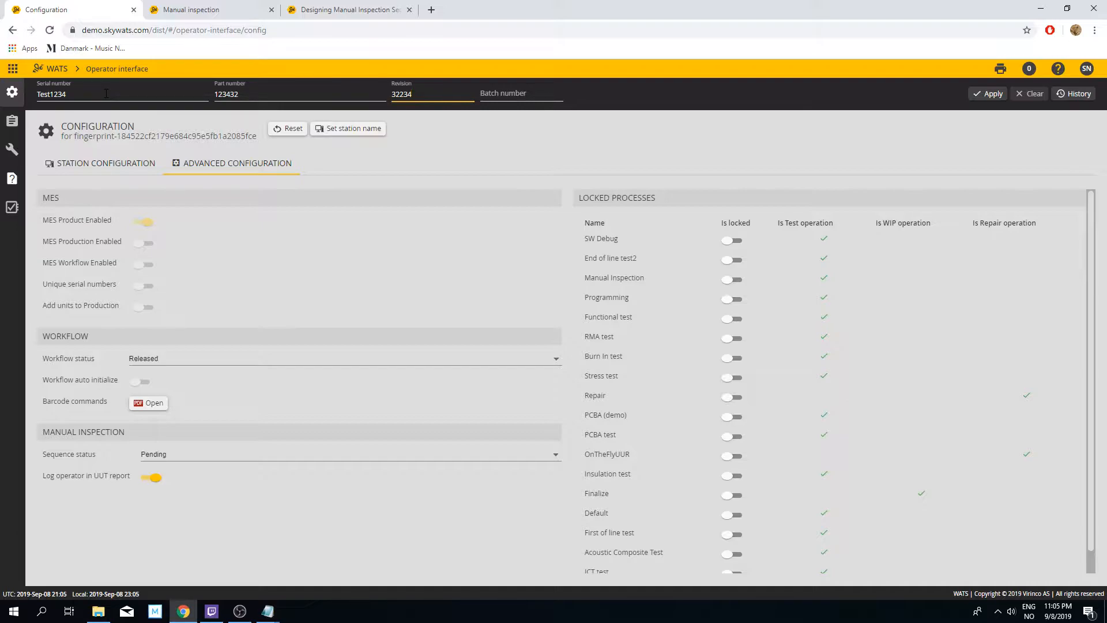
pyautogui.press('Return')
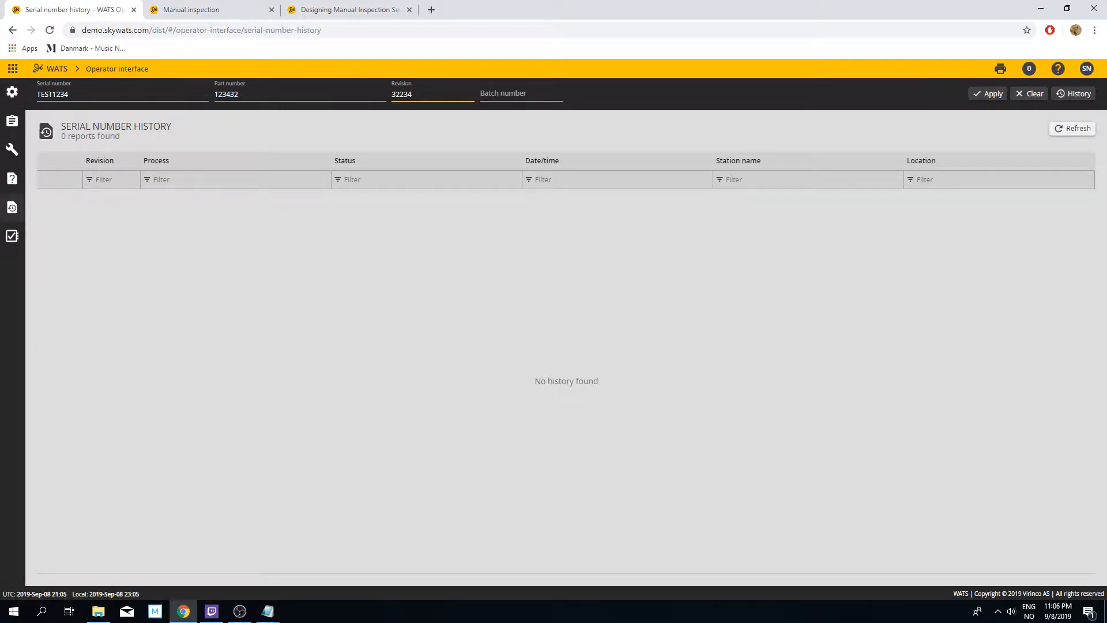
# Step: Start a manual inspection of the applied unit using the sequence Test - 32234 - Manual Inspection
pyautogui.click(14, 128)
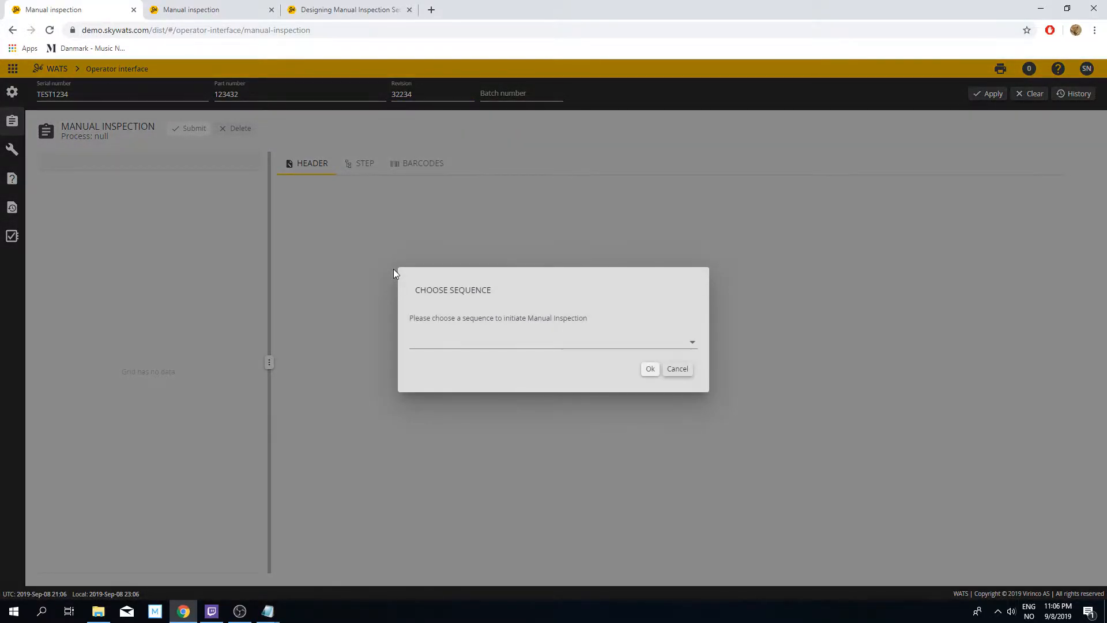
pyautogui.click(558, 344)
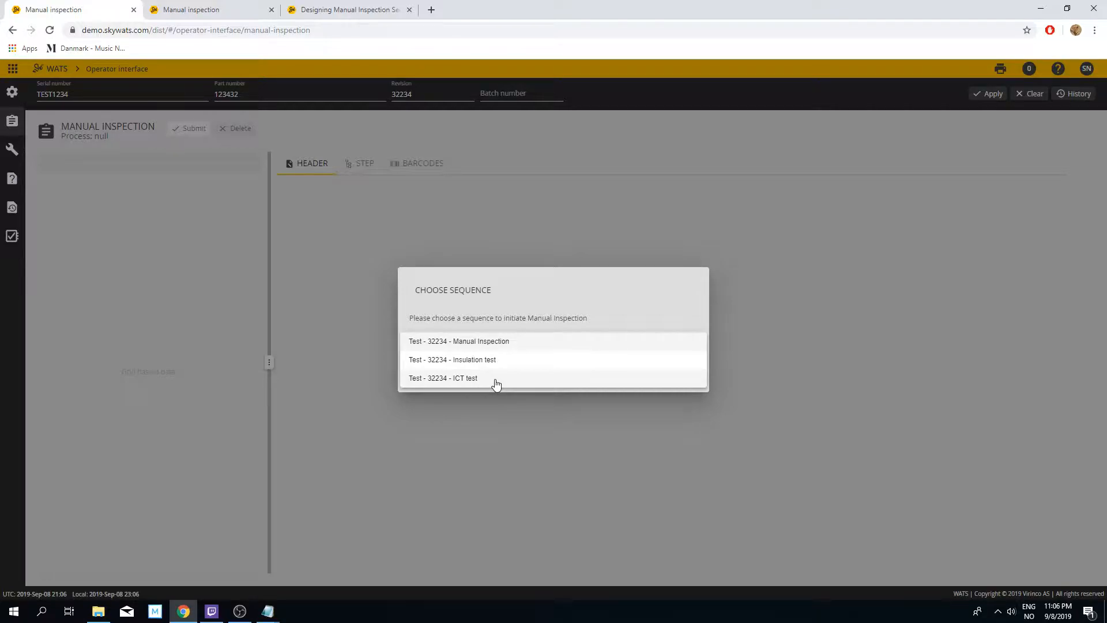
pyautogui.click(503, 343)
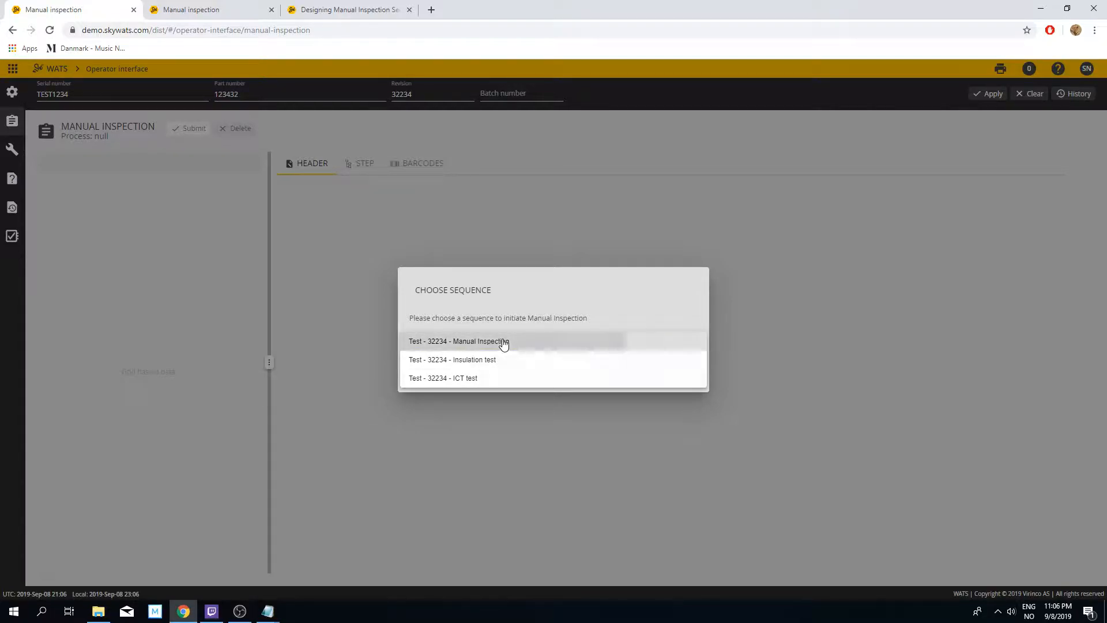
pyautogui.click(649, 369)
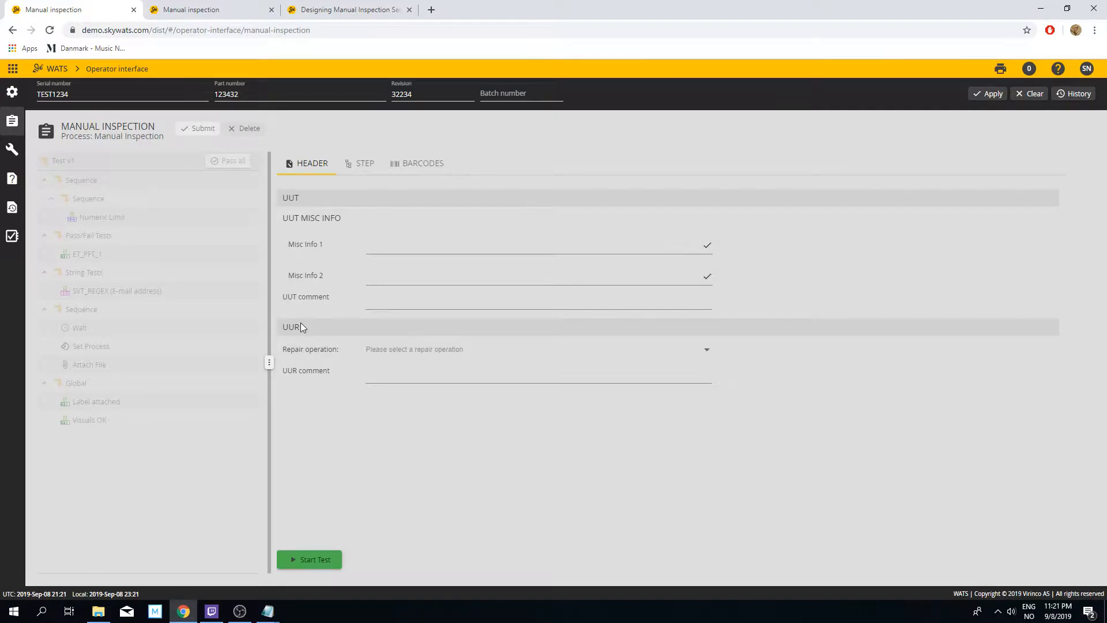
pyautogui.click(321, 562)
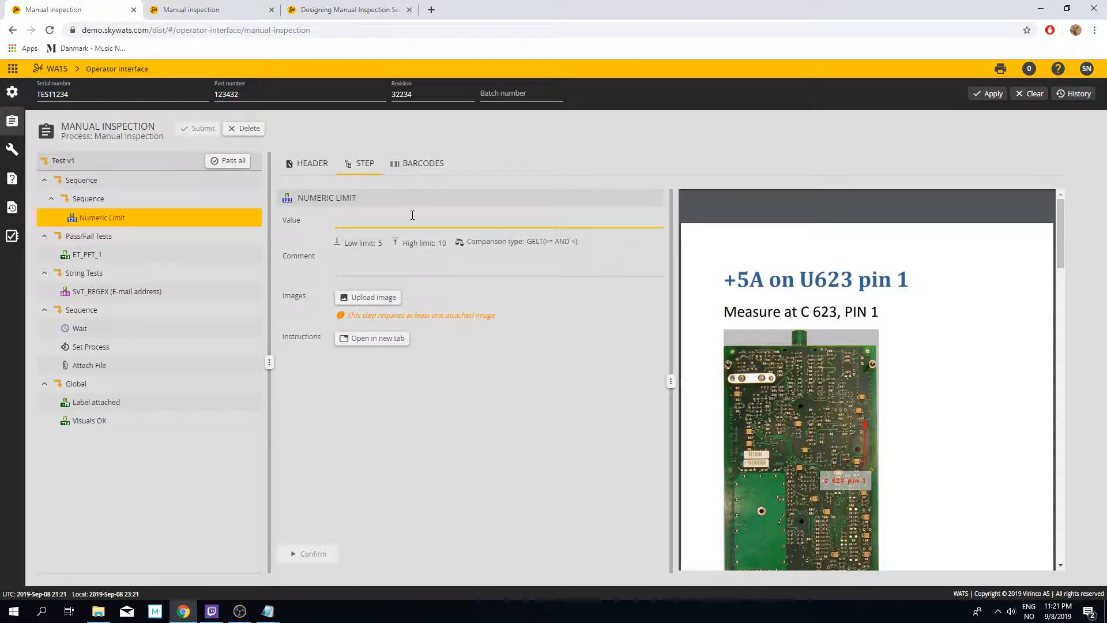
# Step: Complete the Numeric Limit step with value 7 and the attached desktop image industry-leaders-discuss-the-cover-letter-platform-magazine-get-a-job-png-1583_929.png
pyautogui.moveTo(774, 266)
pyautogui.moveTo(352, 316); pyautogui.dragTo(437, 318)
pyautogui.click(437, 317)
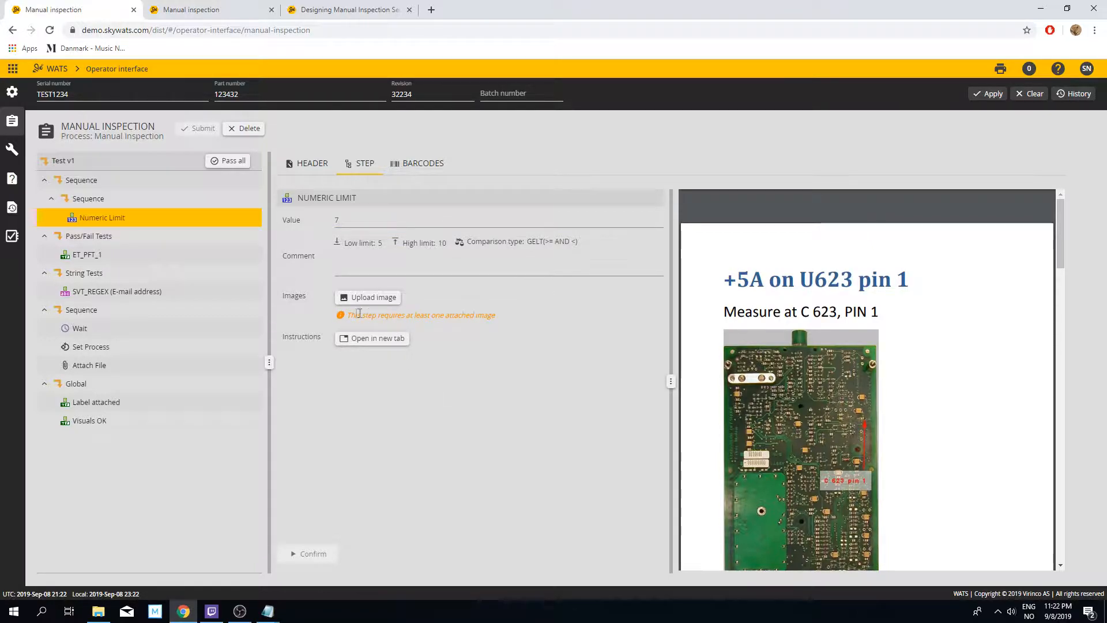
pyautogui.click(383, 301)
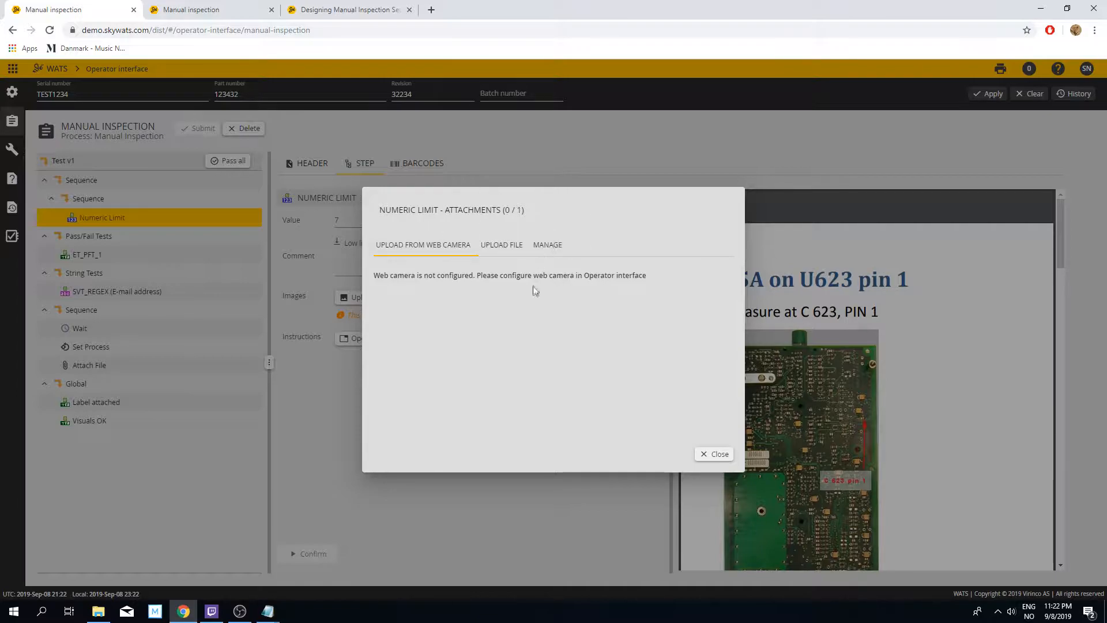
pyautogui.click(502, 247)
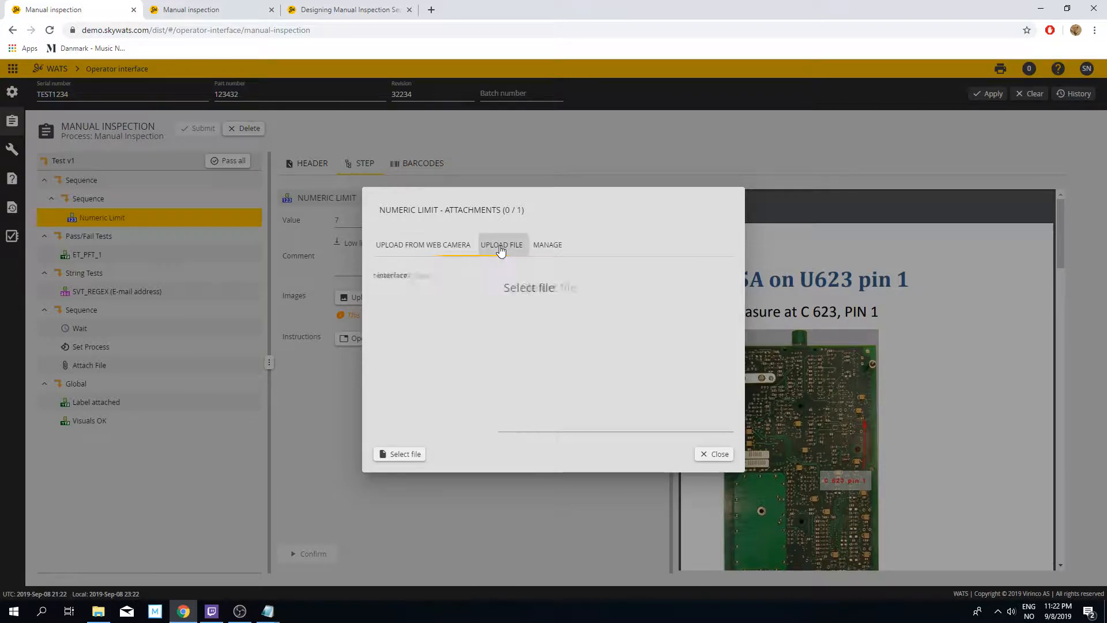
pyautogui.click(405, 447)
pyautogui.click(443, 173)
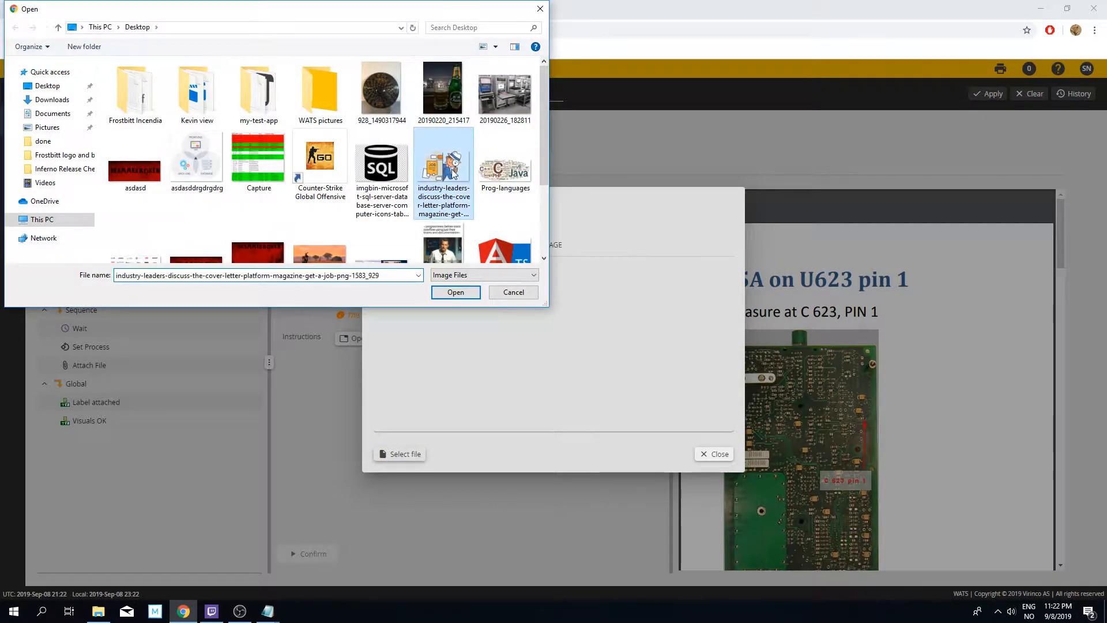
pyautogui.click(452, 289)
pyautogui.click(713, 454)
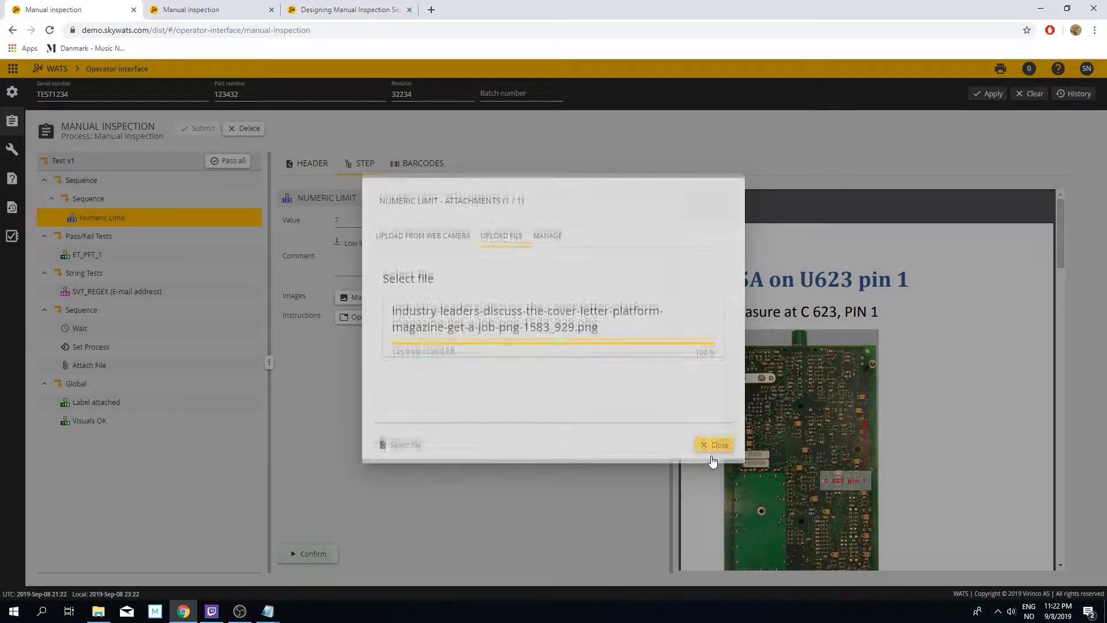
pyautogui.click(313, 556)
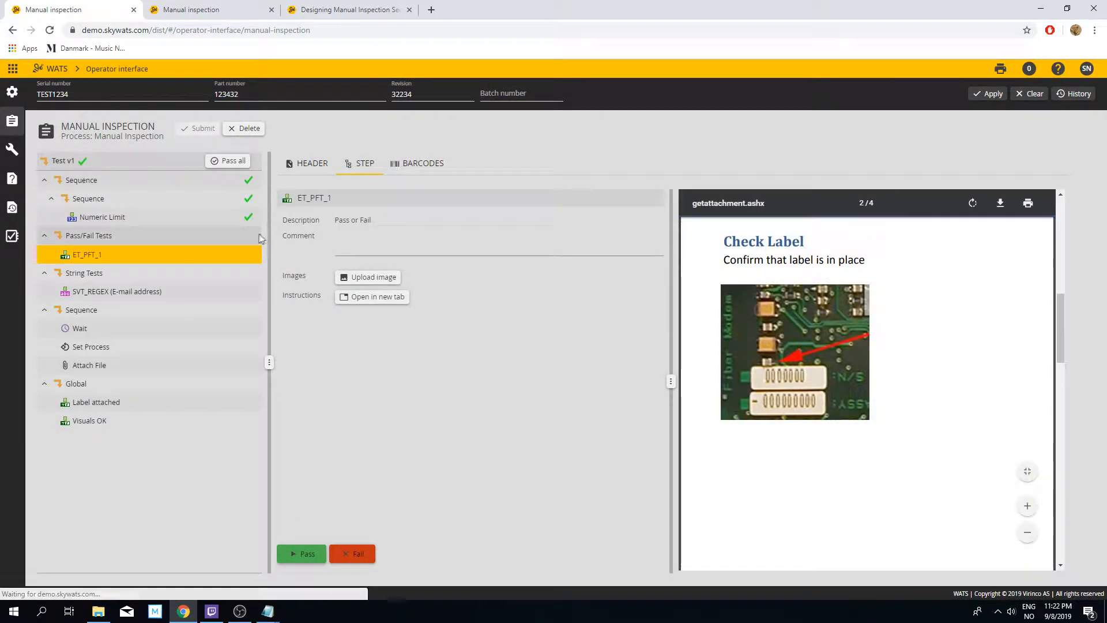
# Step: Review the completed Numeric Limit step and mark the ET_PFT_1 step as passed
pyautogui.click(244, 217)
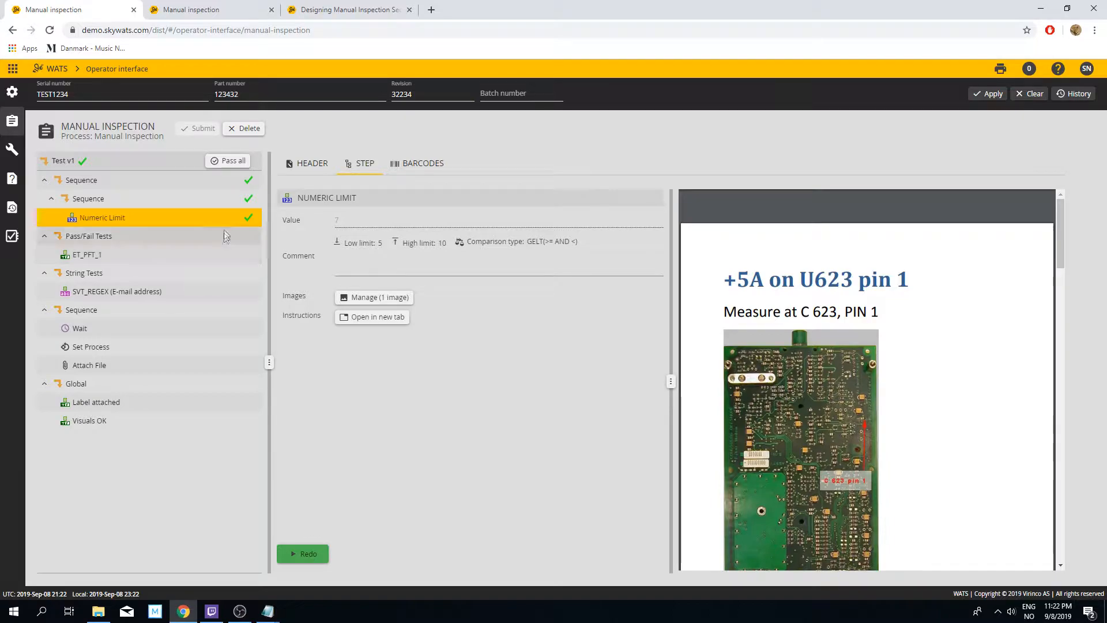
pyautogui.click(215, 254)
pyautogui.click(303, 555)
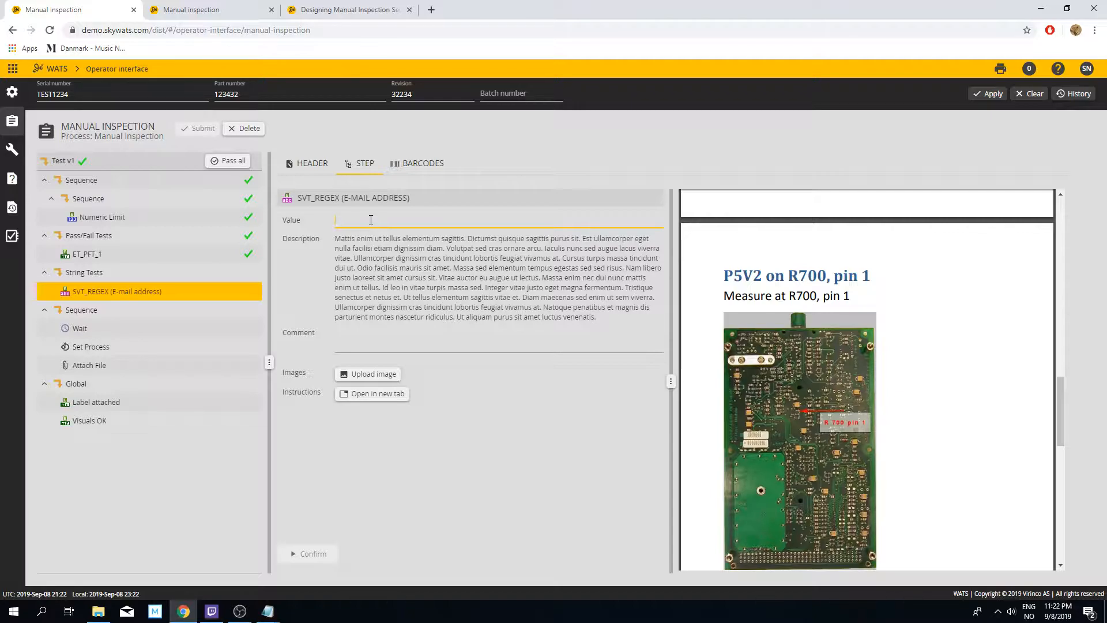
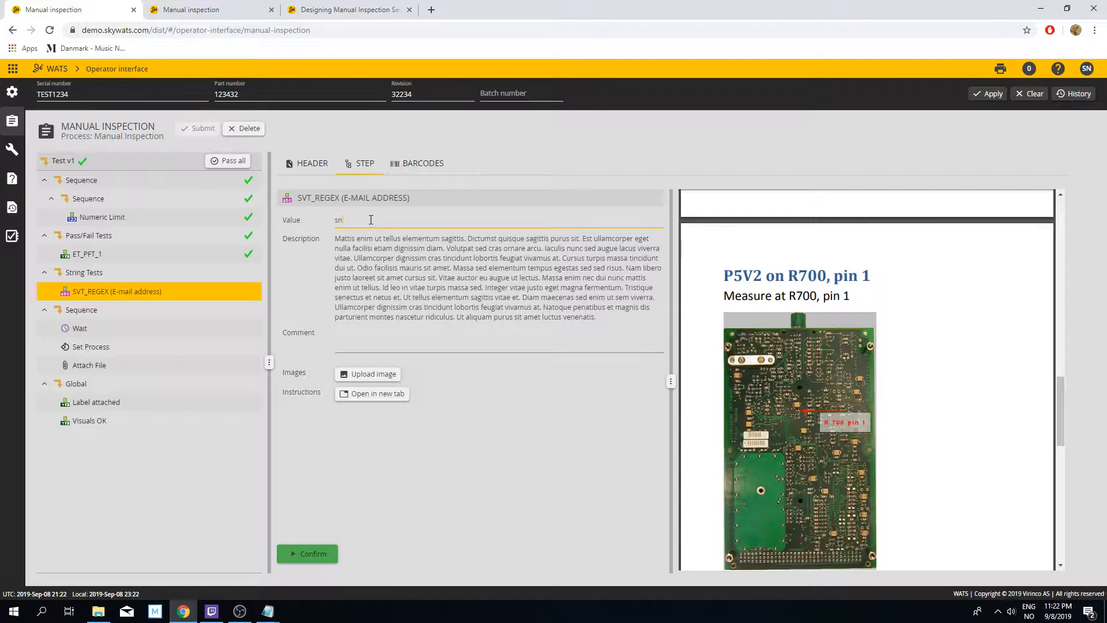
# Step: Enter an e-mail address as the value of the SVT_REGEX (E-mail address) step and confirm it
pyautogui.press('Return')
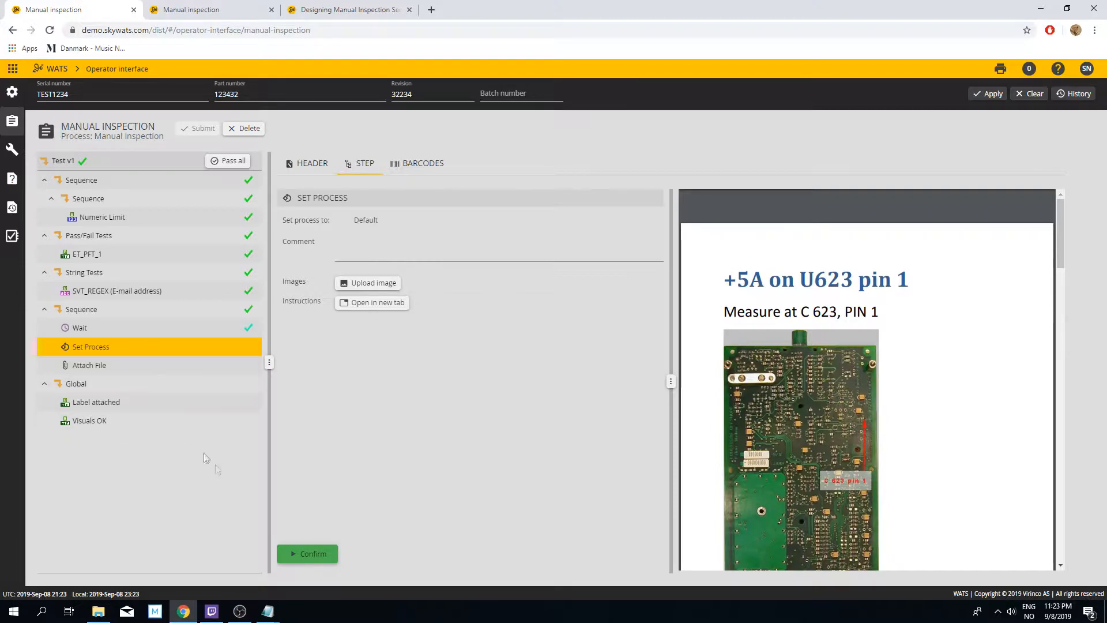
# Step: Confirm the Set Process step and upload the desktop image 20190220_215417 to the Attach File step
pyautogui.click(312, 554)
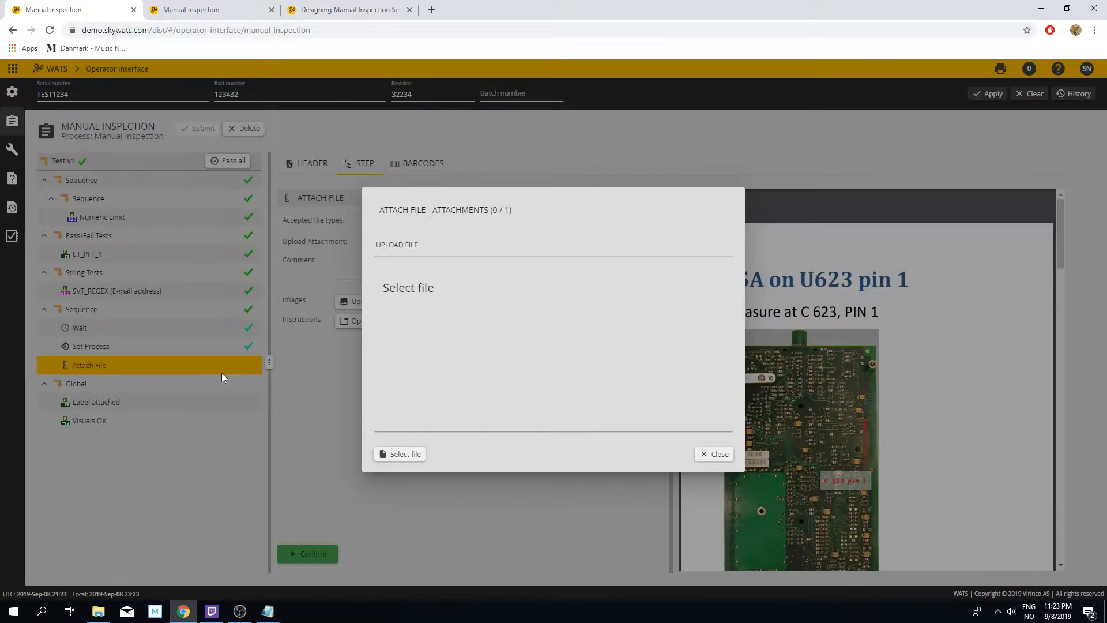
pyautogui.click(414, 454)
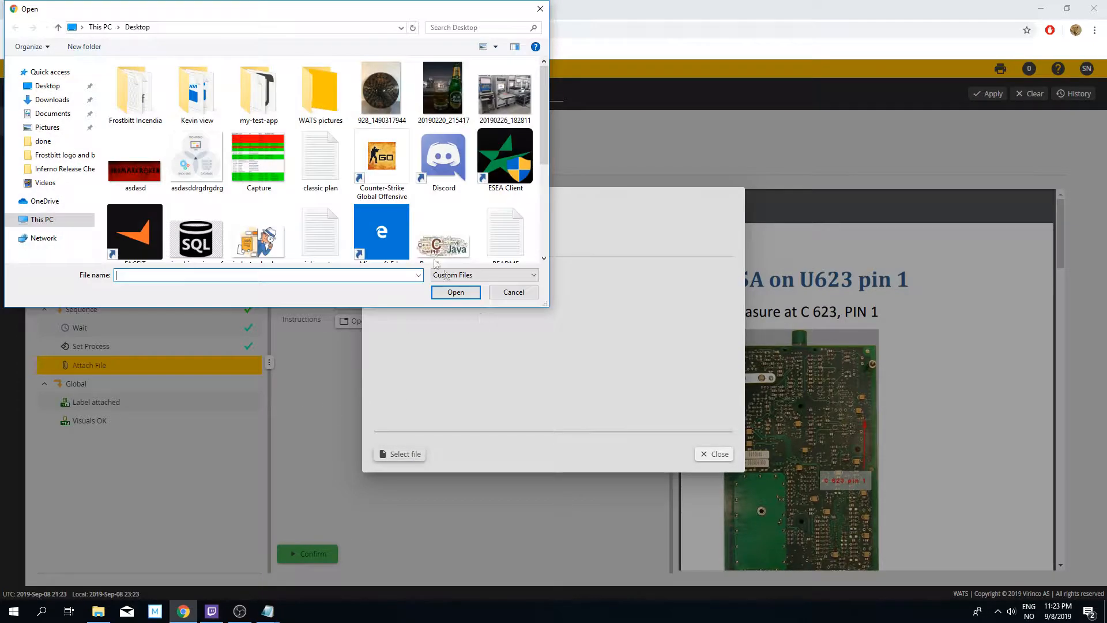
pyautogui.doubleClick(443, 89)
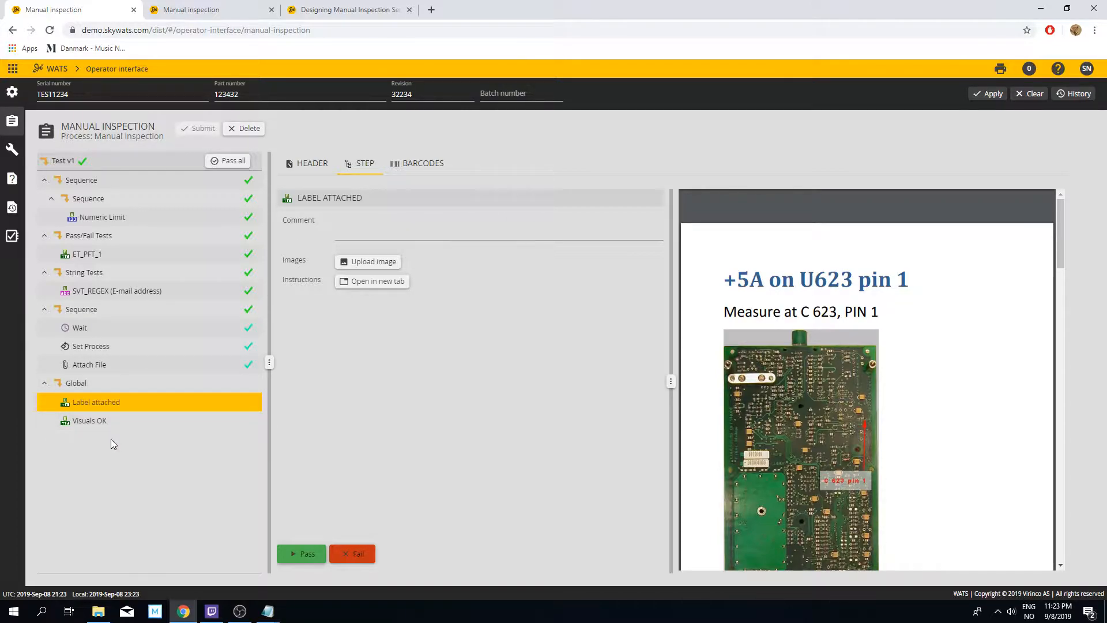
# Step: Mark the Label attached and Visuals OK steps of the Global sequence as passed
pyautogui.click(305, 554)
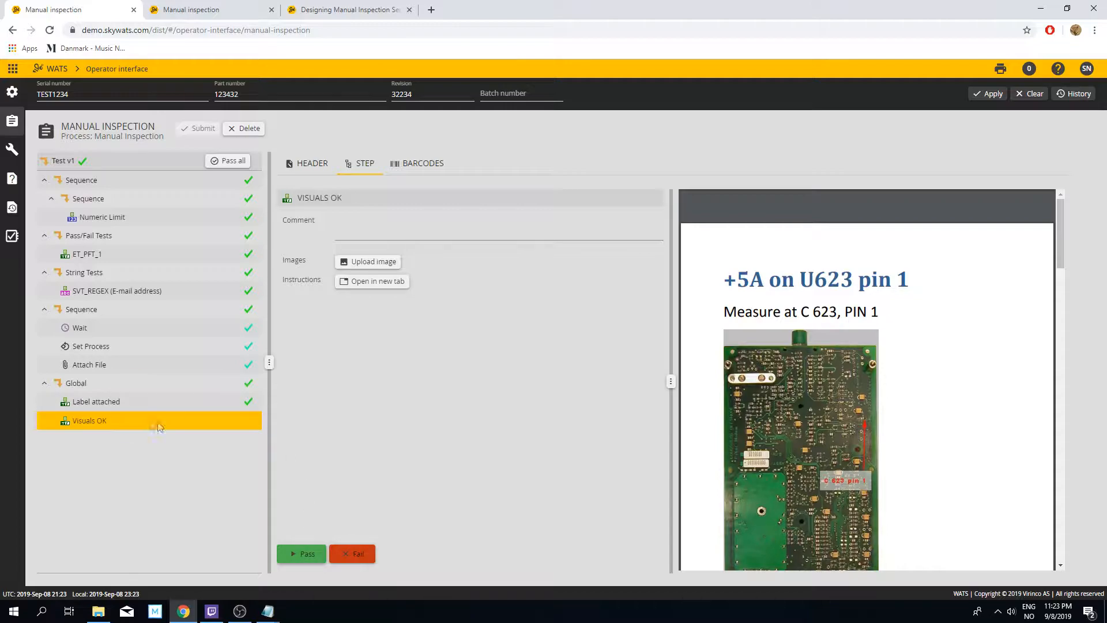
pyautogui.click(315, 556)
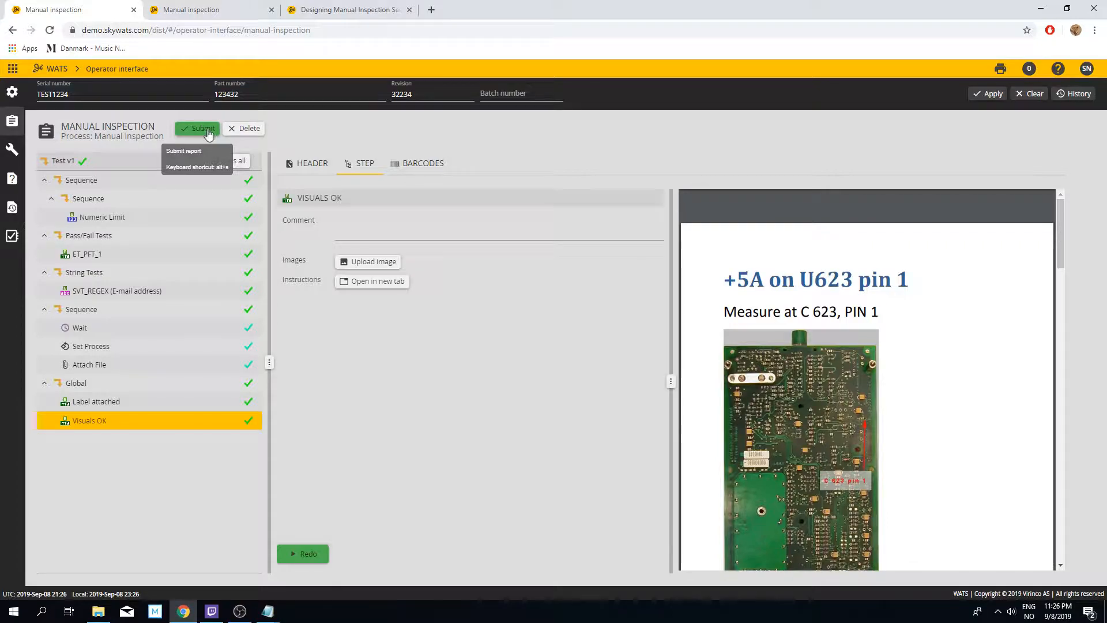
# Step: Fill the report header with UUT comment "Test comment", Misc Info 1 "misc one value" and Misc Info 2 "misc two value", and submit the report
pyautogui.click(309, 166)
pyautogui.click(404, 301)
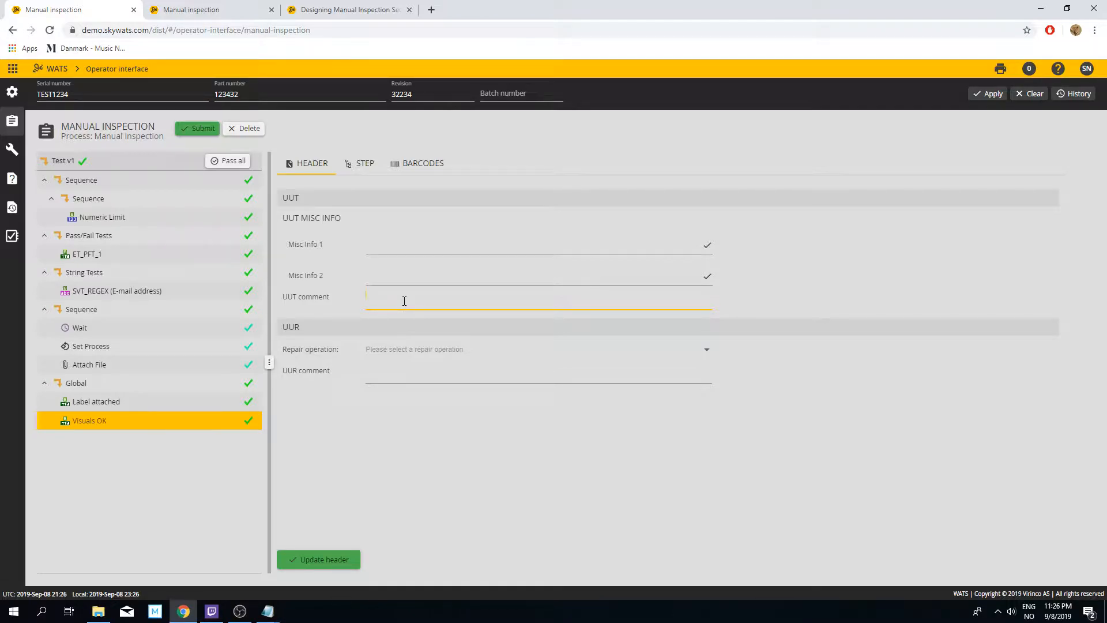
pyautogui.write('comment')
pyautogui.click(402, 247)
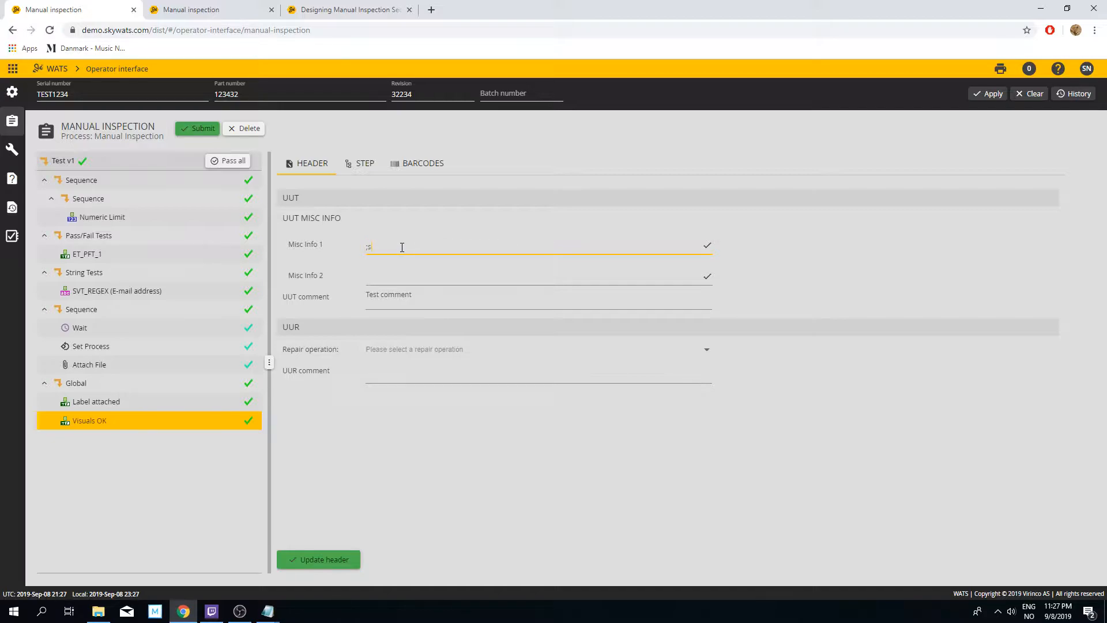
pyautogui.write('misc io')
pyautogui.press('BackSpace')
pyautogui.press('BackSpace')
pyautogui.write('one value')
pyautogui.press('Tab')
pyautogui.write('M')
pyautogui.press('BackSpace')
pyautogui.write('misc two value')
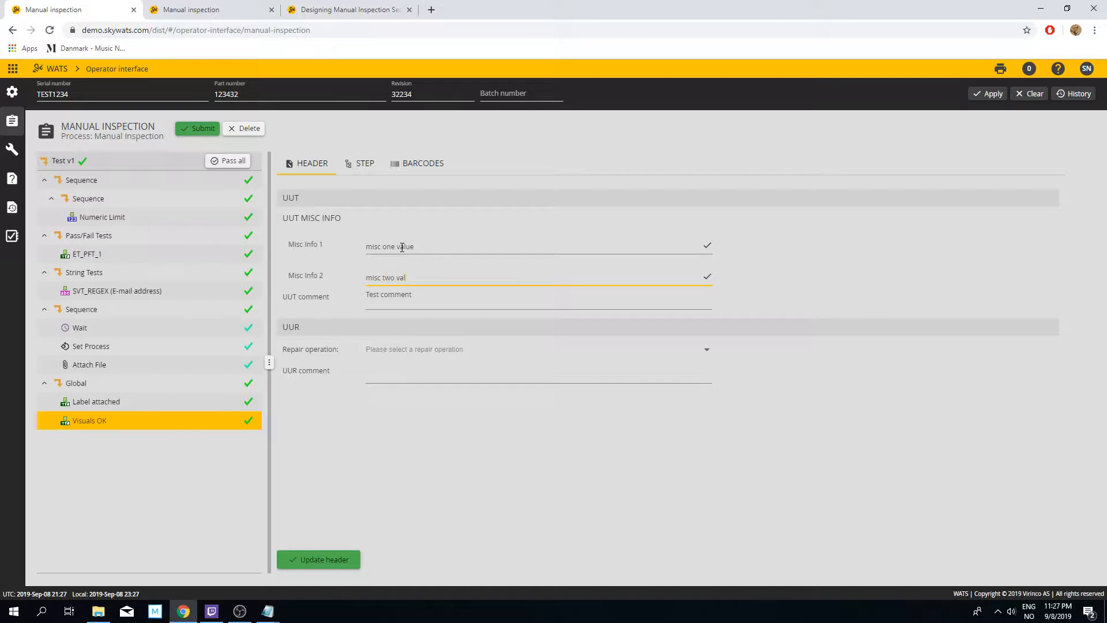
pyautogui.click(197, 131)
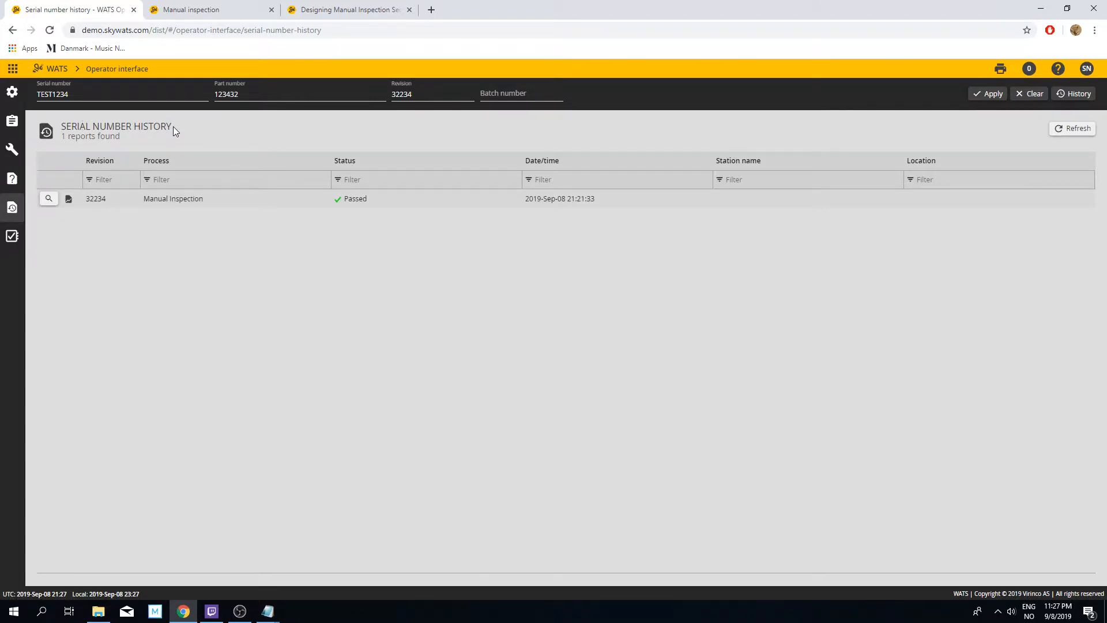
# Step: Open the submitted Manual Inspection report from the serial number history, expand all its details and examine the step results
pyautogui.click(53, 199)
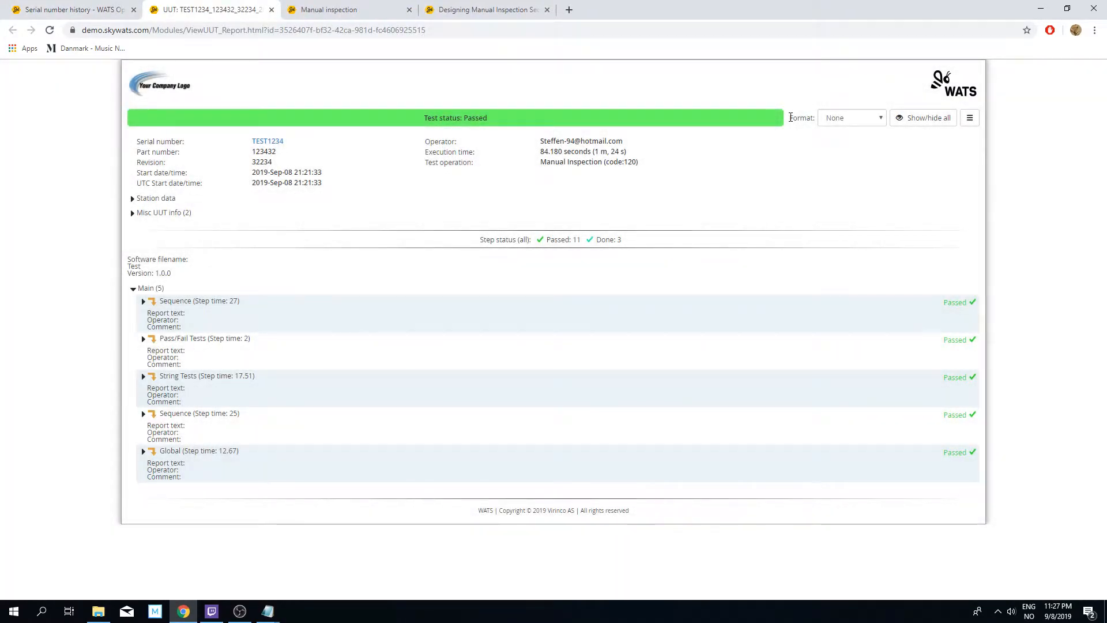
pyautogui.click(940, 117)
pyautogui.scroll(-2, 472, 224)
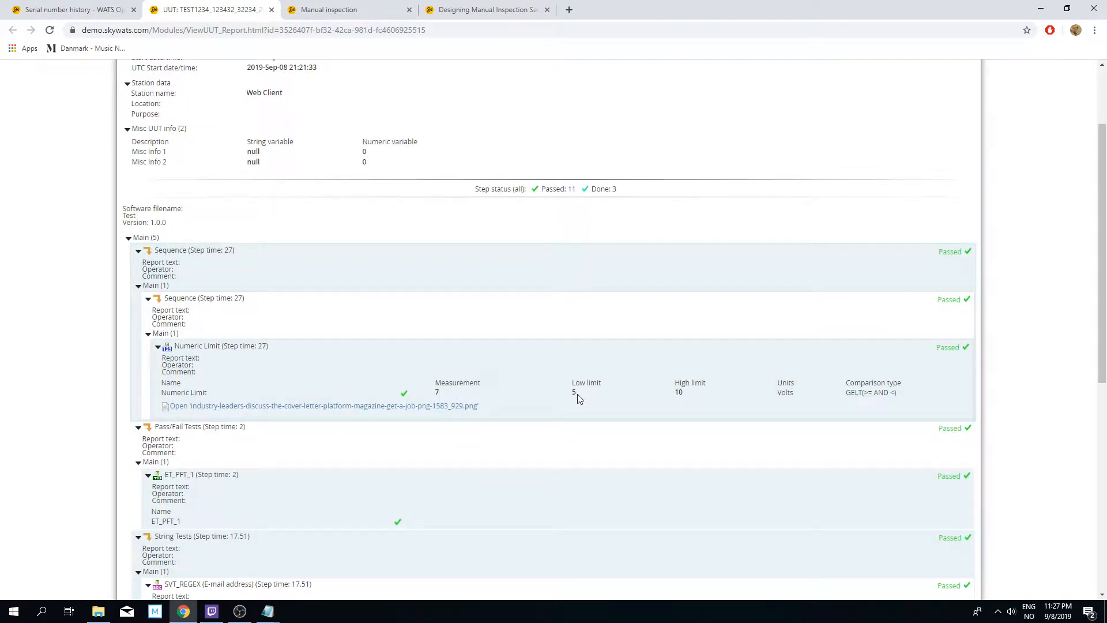
pyautogui.scroll(-4, 507, 373)
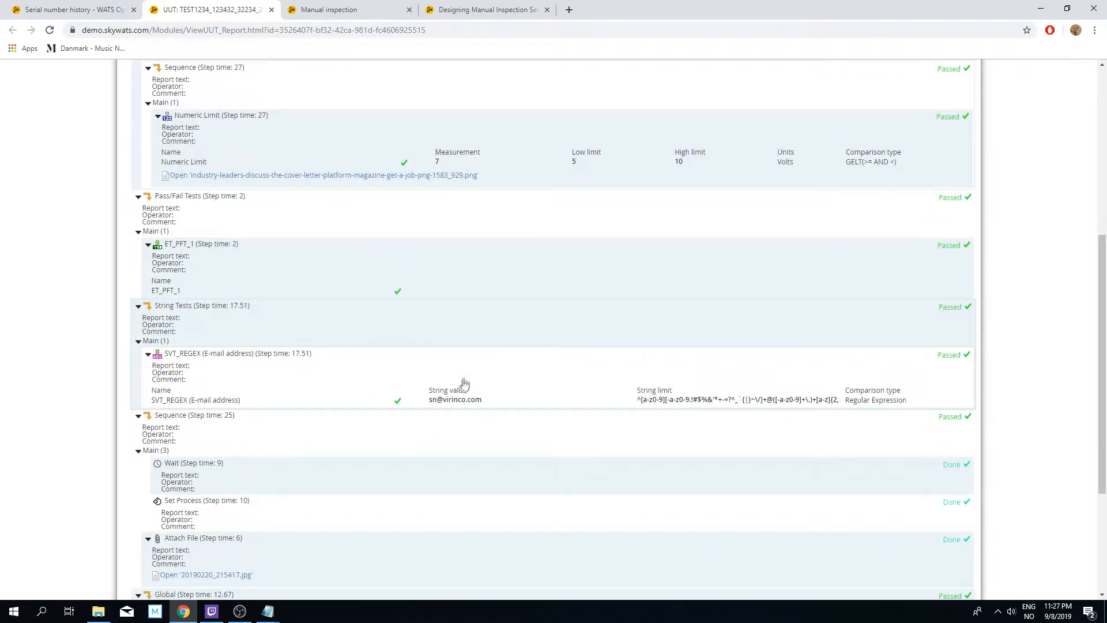
pyautogui.scroll(-2, 575, 394)
pyautogui.scroll(-2, 574, 392)
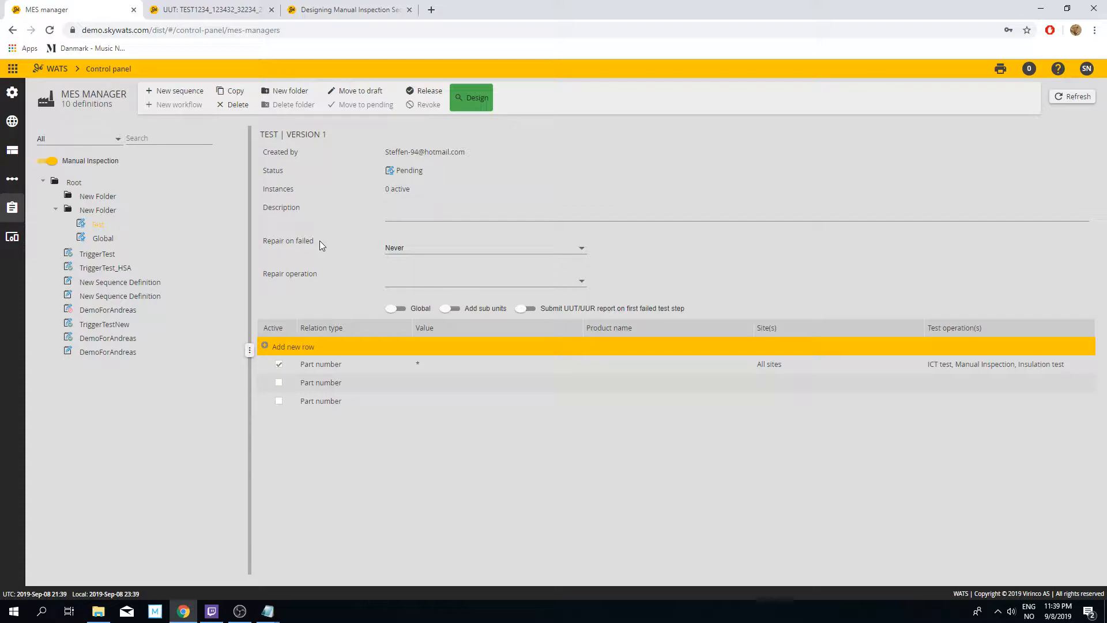
# Step: Set Repair on failed to Optional and the repair operation to Repair for the Test sequence in MES manager
pyautogui.click(429, 249)
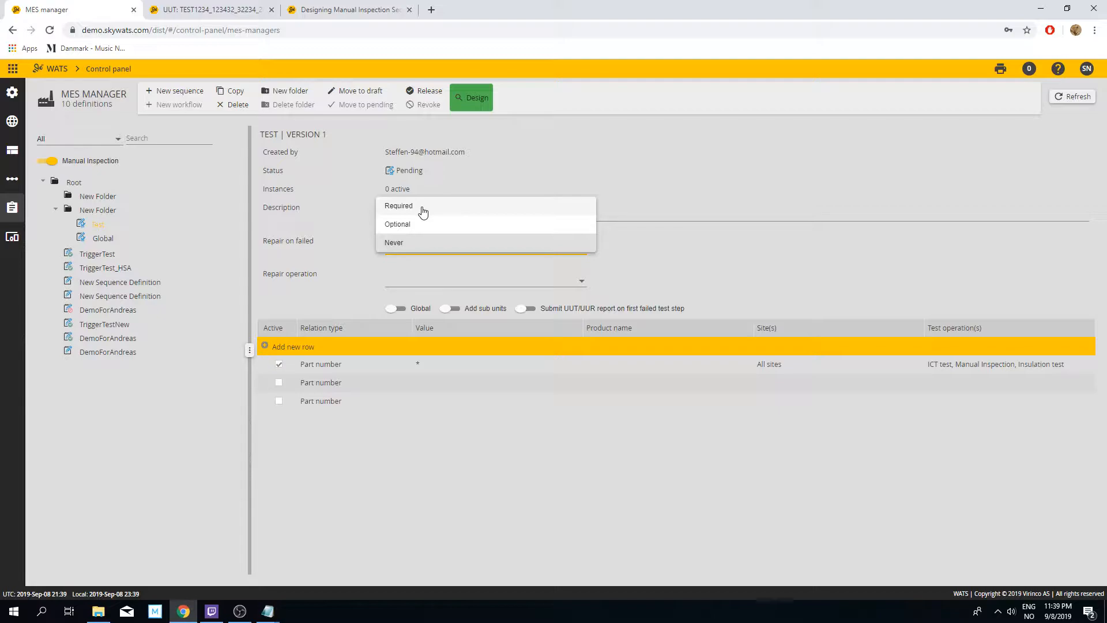
pyautogui.click(439, 225)
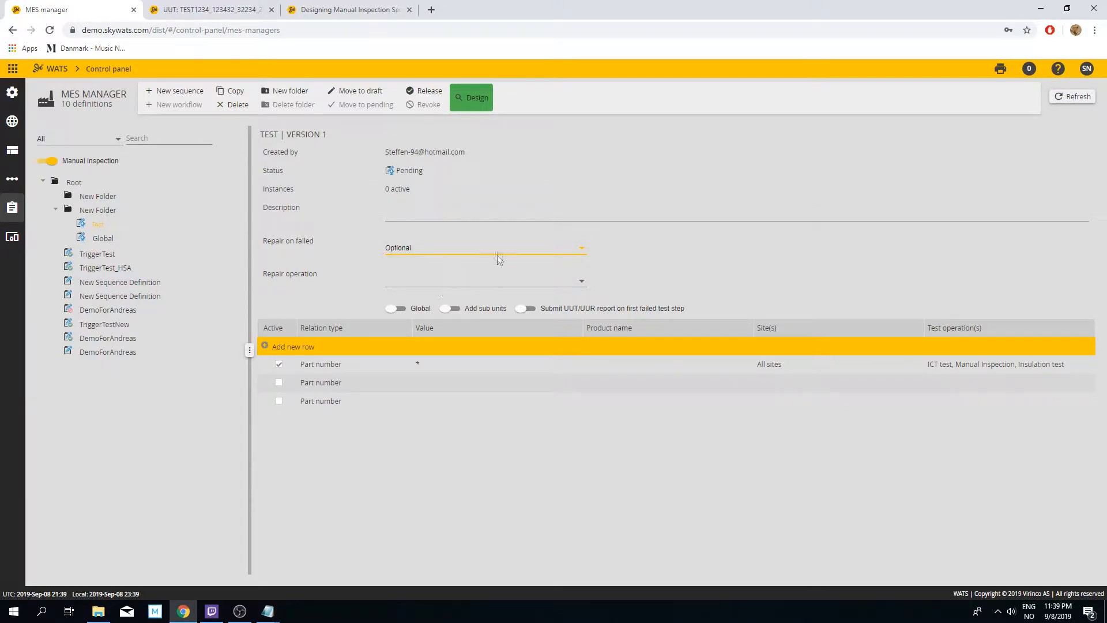
pyautogui.click(316, 271)
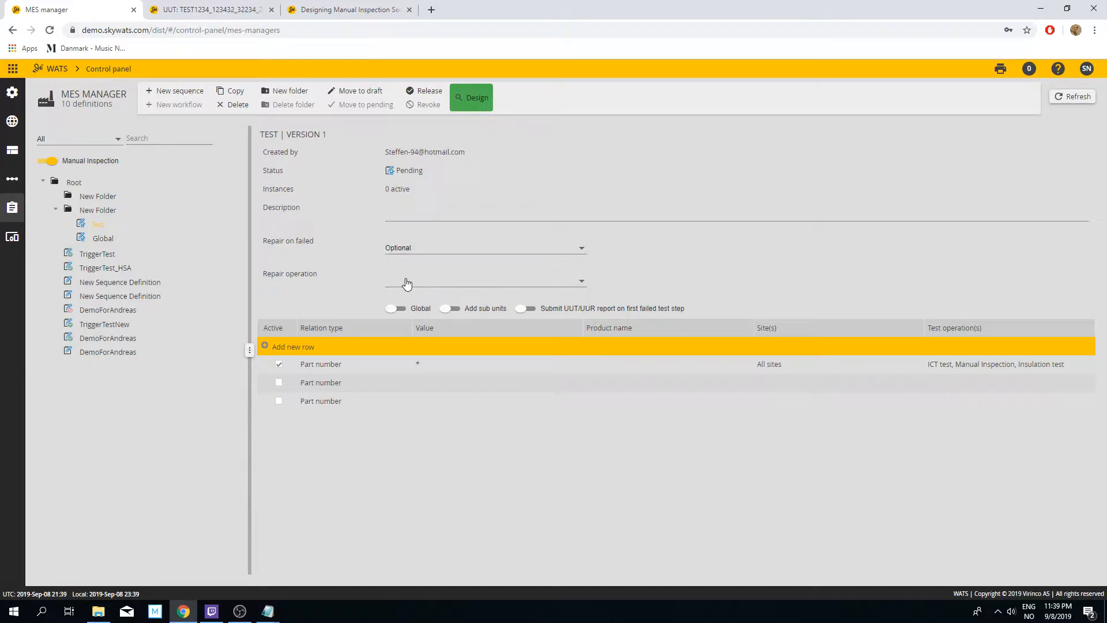
pyautogui.click(498, 281)
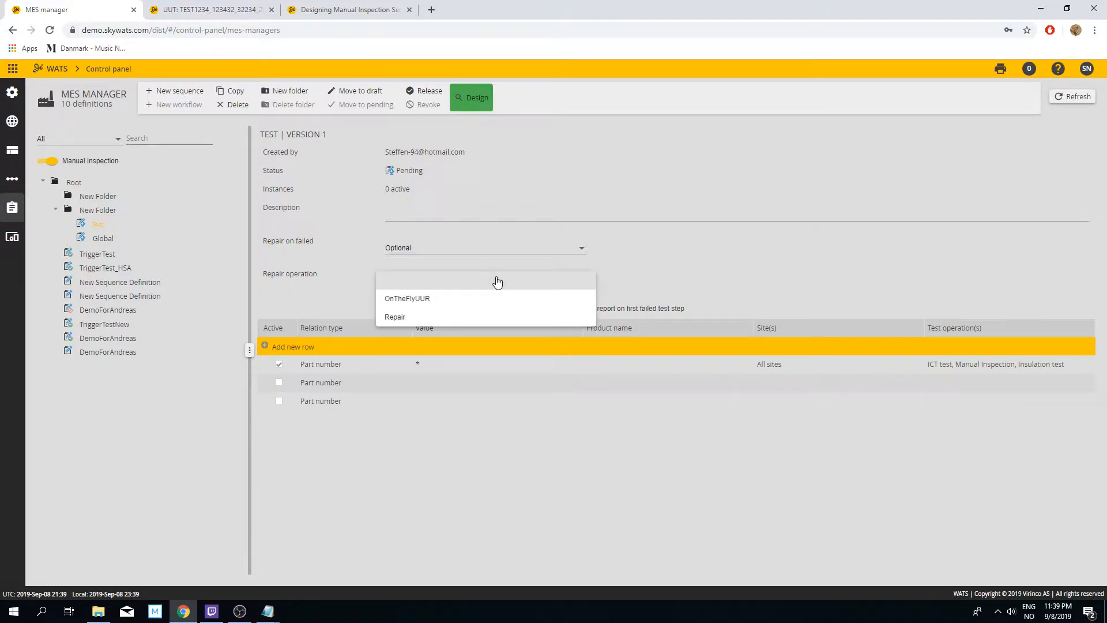
pyautogui.click(430, 318)
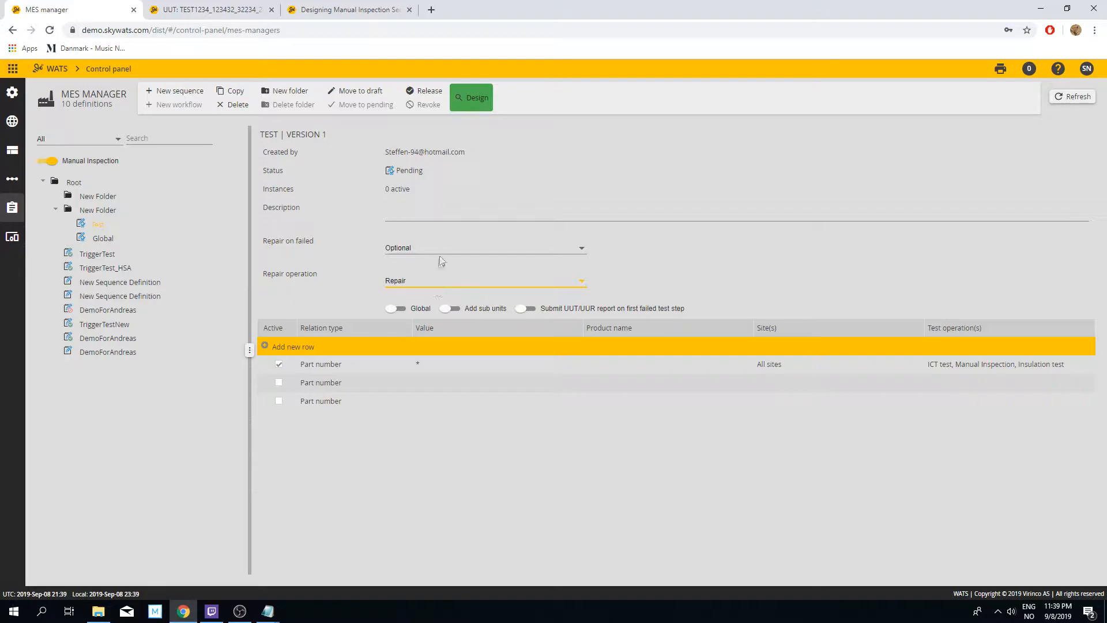
pyautogui.click(619, 283)
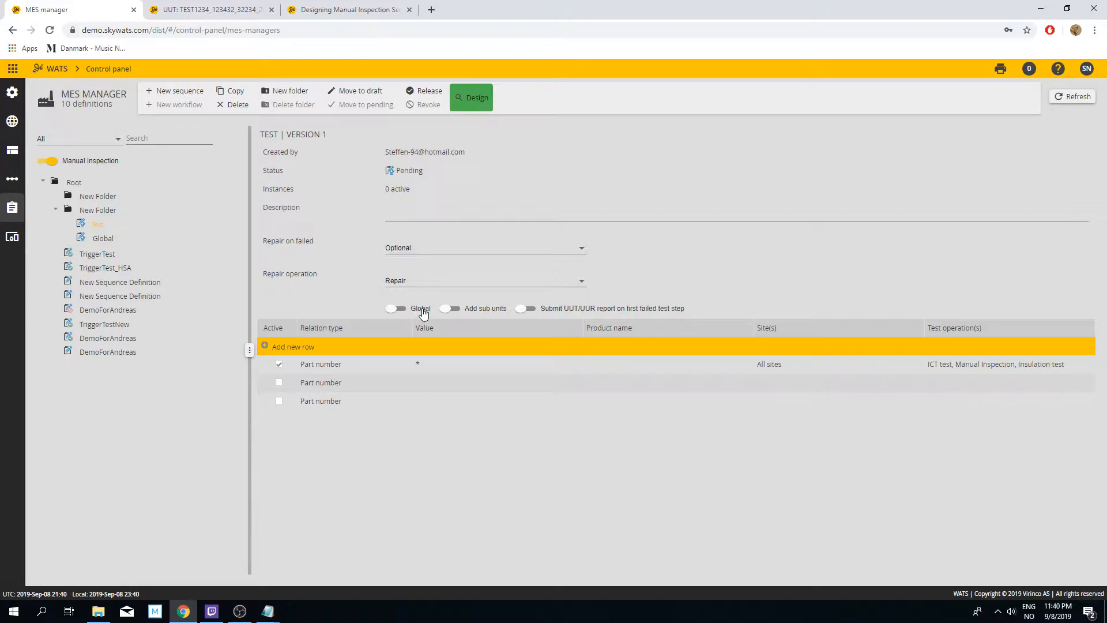
# Step: Toggle Add sub units and Submit UUT/UUR report on first failed test step for the Test sequence, and return to the operator interface
pyautogui.click(460, 314)
pyautogui.click(530, 310)
pyautogui.click(12, 68)
pyautogui.click(57, 107)
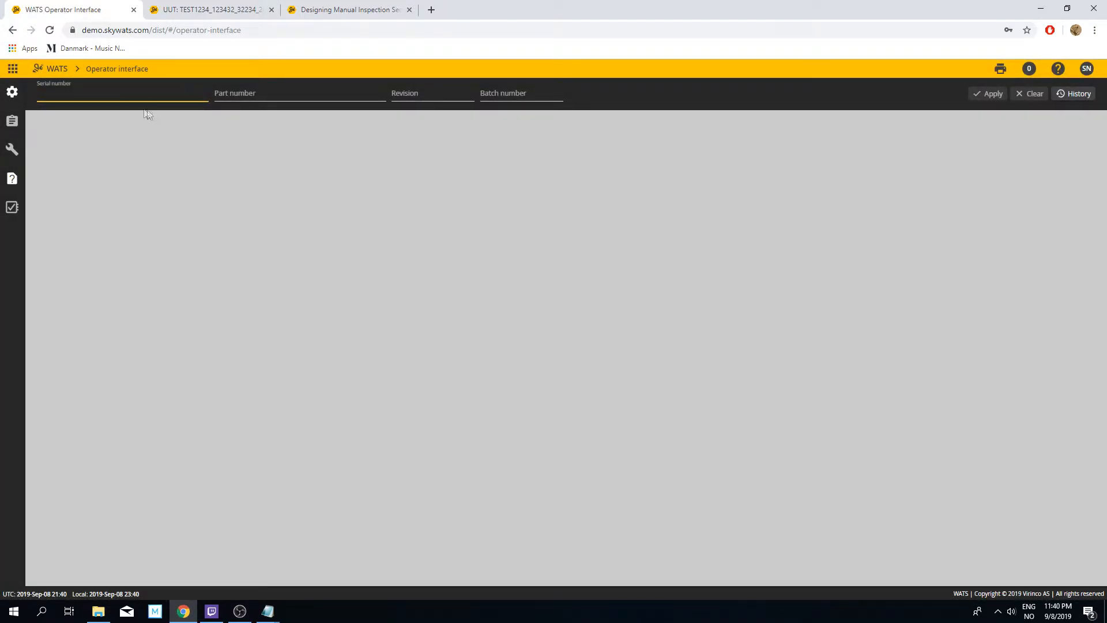
# Step: Enter serial number TEST12345 and open the Test sequence for manual inspection with the Manual Inspection process
pyautogui.write('test12345')
pyautogui.press('Return')
pyautogui.click(12, 121)
pyautogui.click(447, 342)
pyautogui.click(468, 342)
pyautogui.click(647, 376)
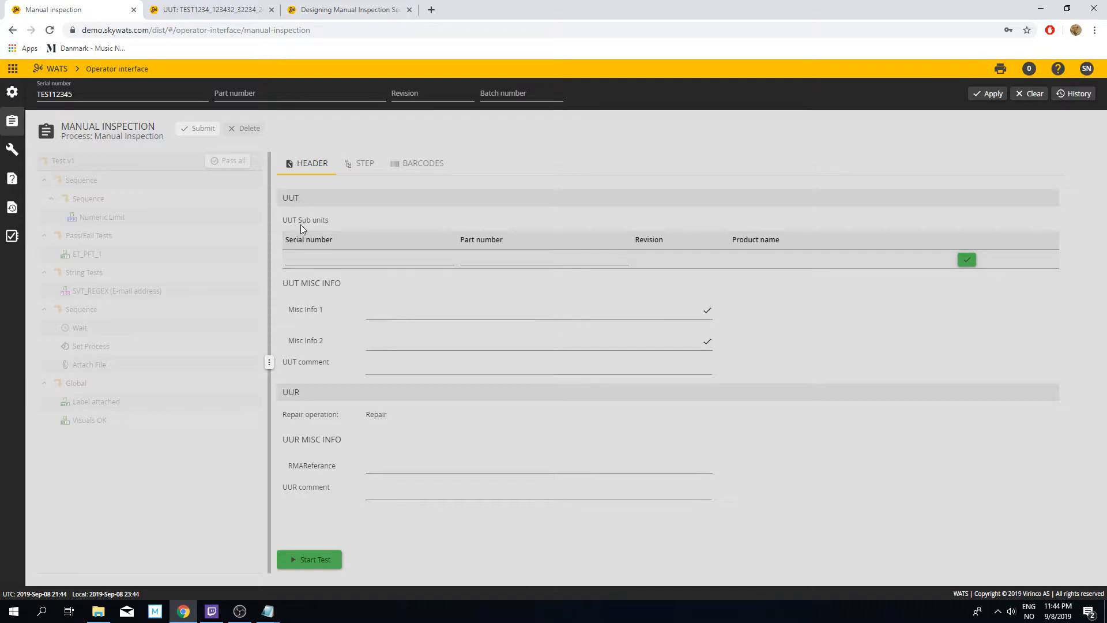
# Step: Add a UUT sub unit with serial number 123456, part number 100200 and revision A to the report header
pyautogui.click(328, 259)
pyautogui.write('12')
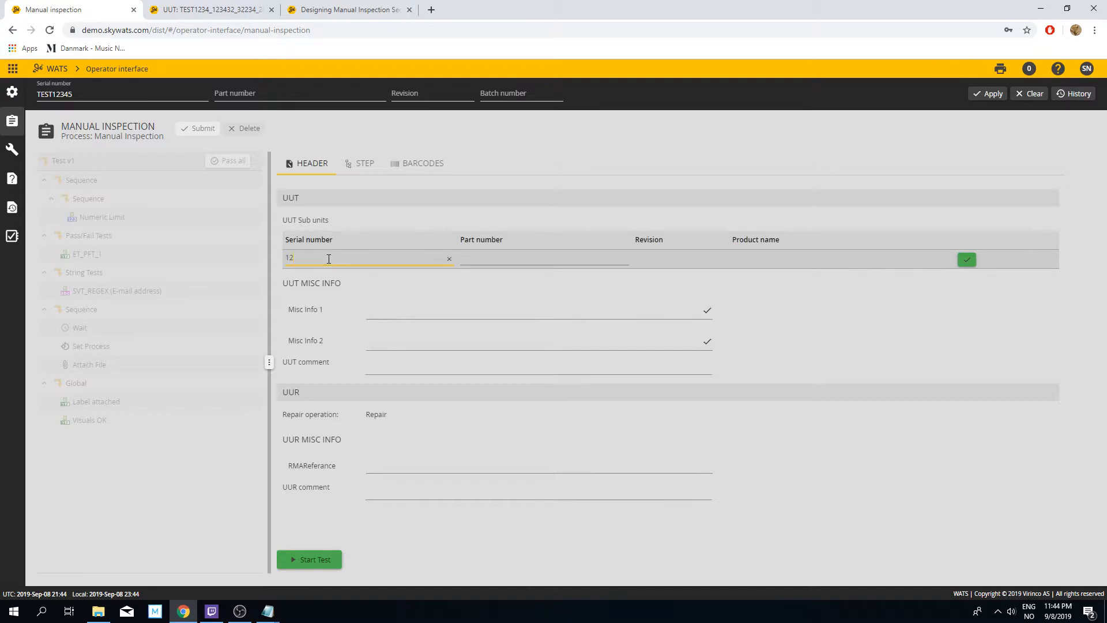
pyautogui.write('3456')
pyautogui.press('Tab')
pyautogui.write('100')
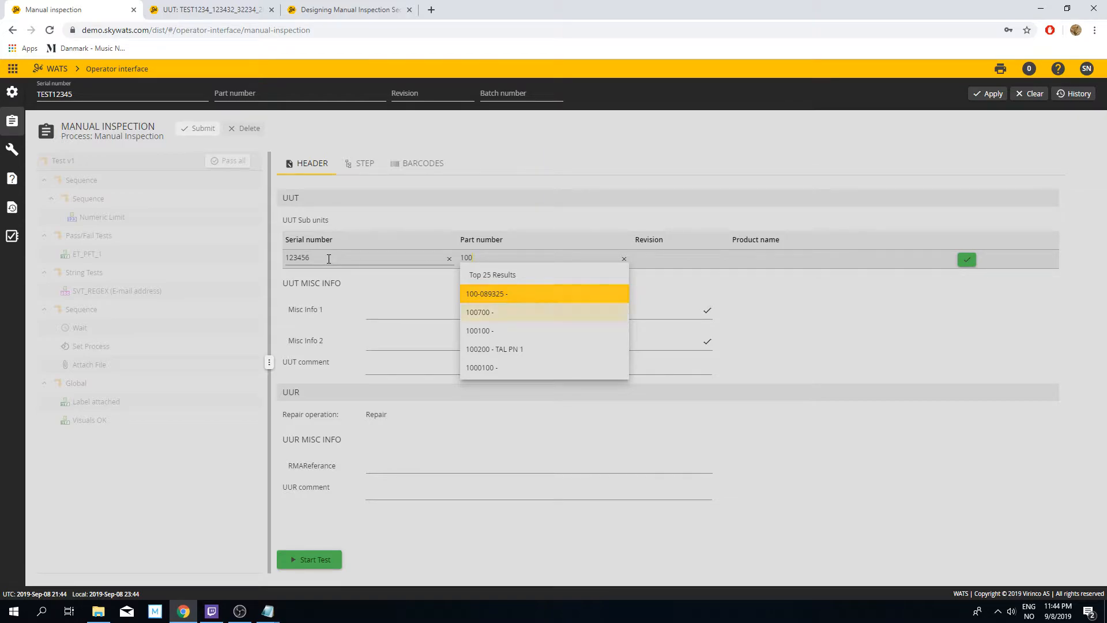
pyautogui.press('Down')
pyautogui.press('Down')
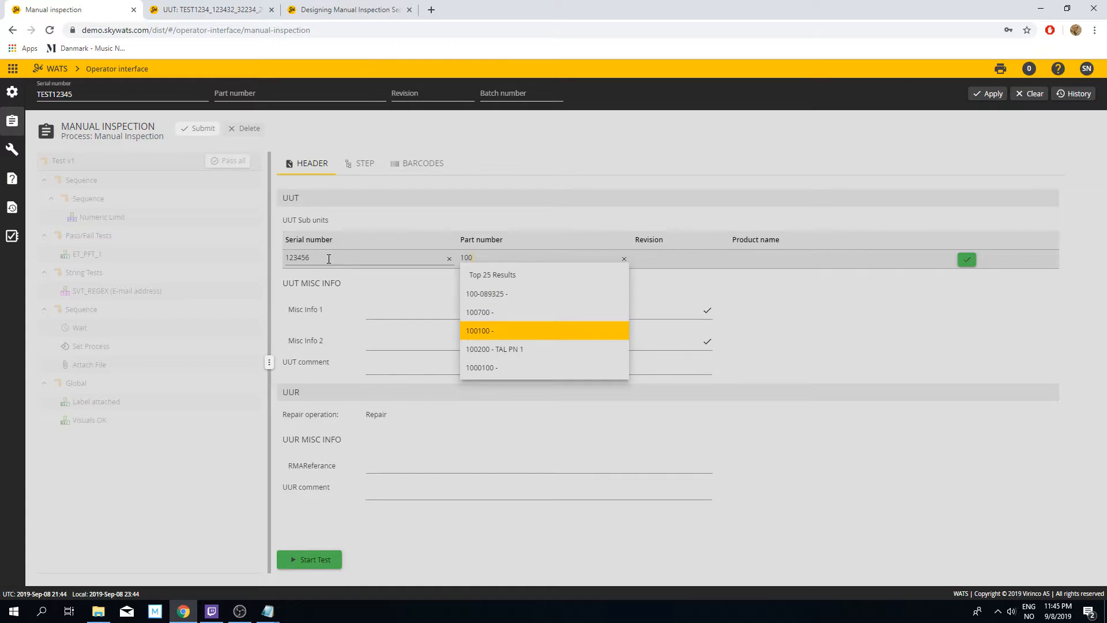
pyautogui.press('Down')
pyautogui.press('Return')
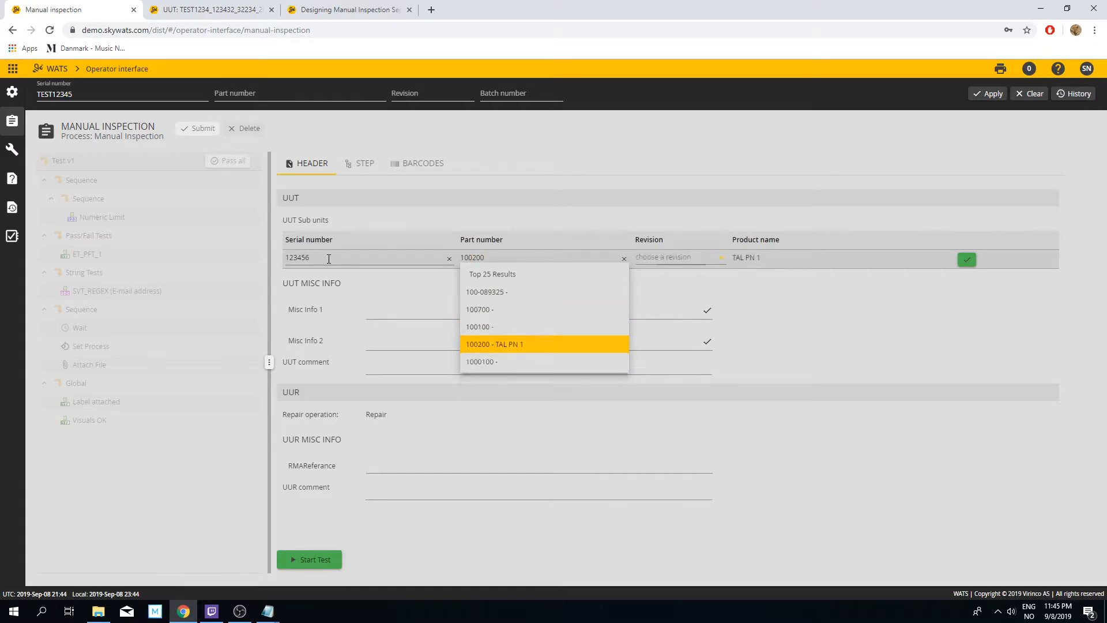
pyautogui.press('Down')
pyautogui.press('Down')
pyautogui.press('Return')
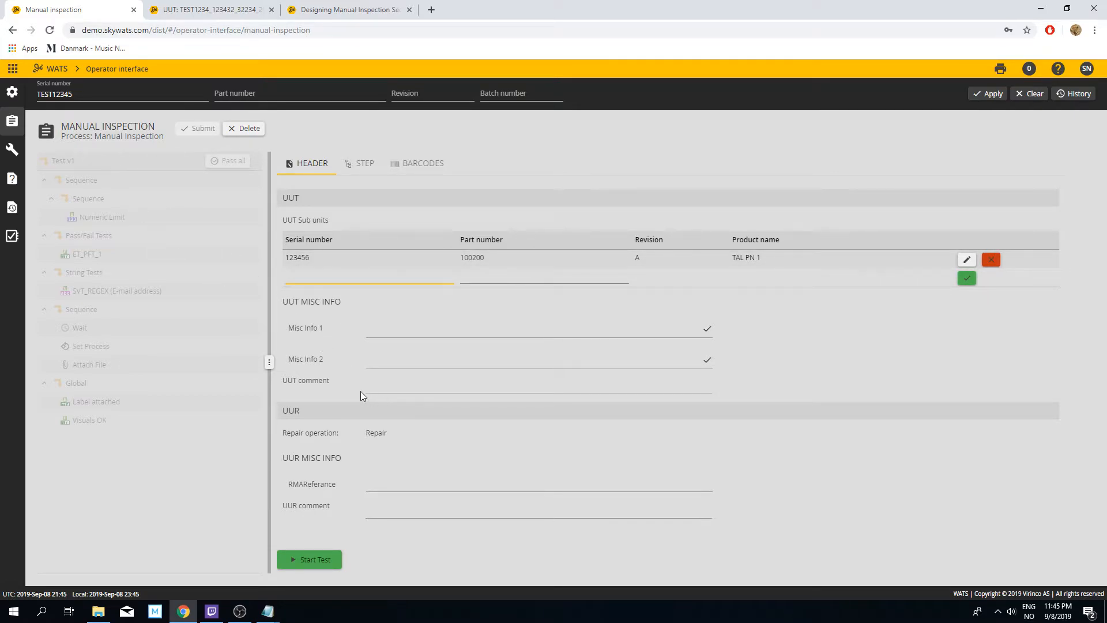
# Step: Start the test and confirm the Numeric Limit step with value 7 and one attached image
pyautogui.moveTo(290, 433); pyautogui.dragTo(320, 433)
pyautogui.click(378, 433)
pyautogui.click(315, 561)
pyautogui.write('7')
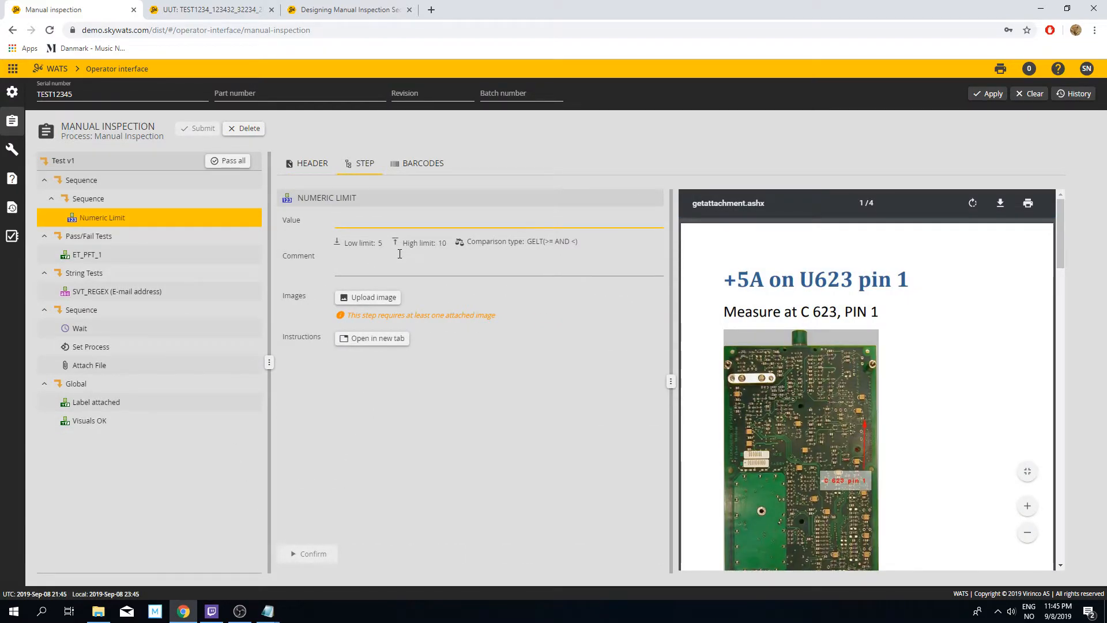
pyautogui.click(368, 296)
pyautogui.click(501, 245)
pyautogui.click(430, 407)
pyautogui.doubleClick(391, 172)
pyautogui.click(718, 454)
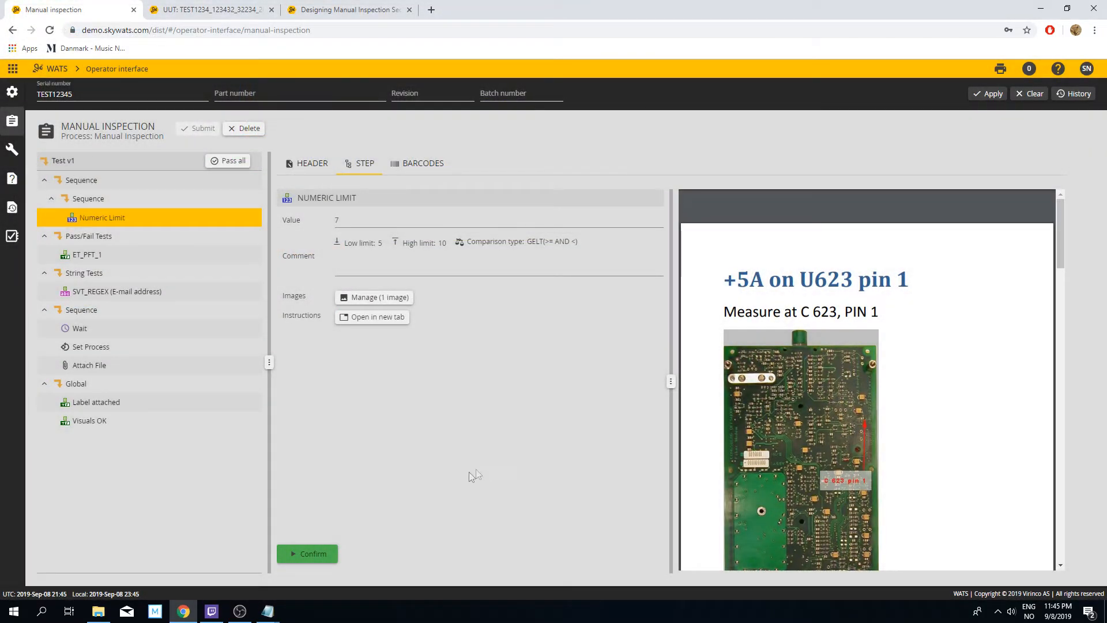
pyautogui.click(302, 553)
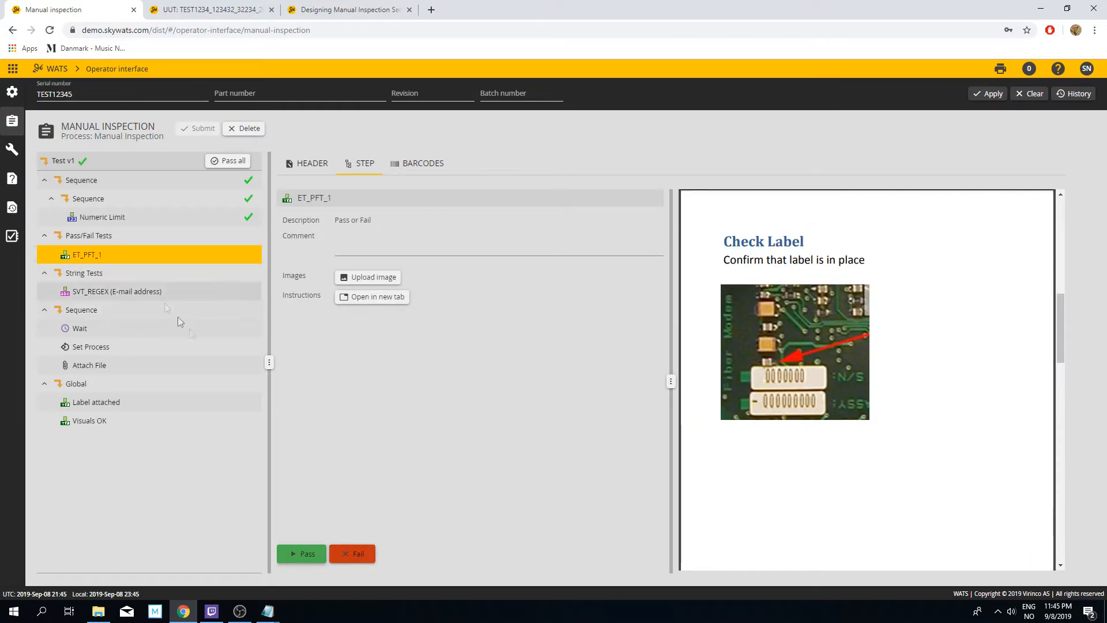
# Step: Fail the ET_PFT_1 step and add an Assembly Process repair, code Pad lift / Barrel Crack, with component reference g4 and comment "label is not there"
pyautogui.click(362, 554)
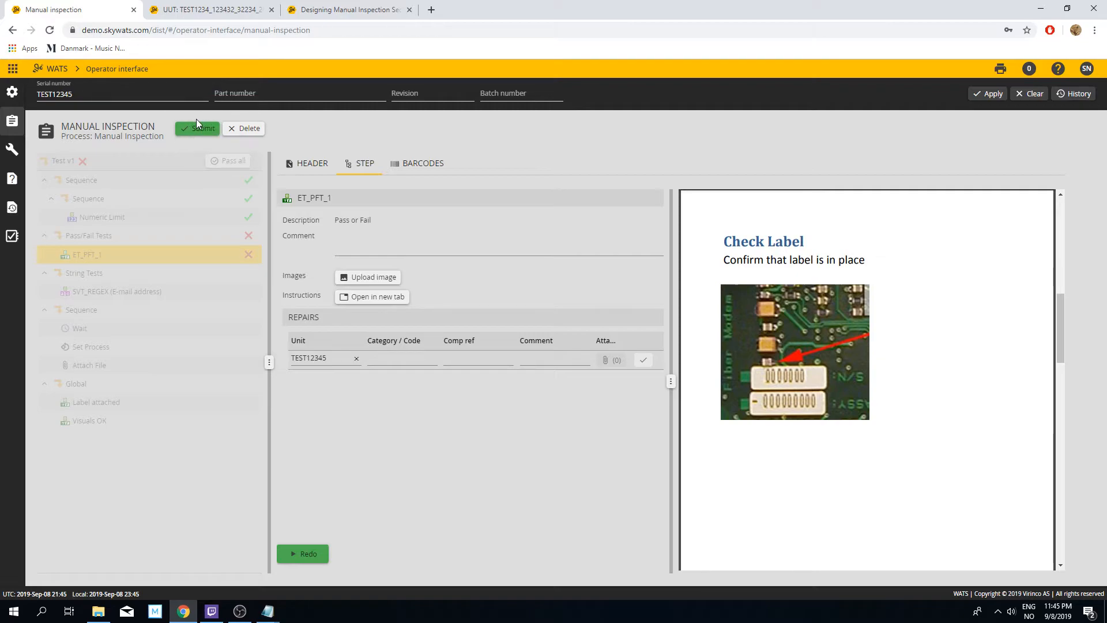
pyautogui.click(398, 358)
pyautogui.click(425, 421)
pyautogui.click(481, 358)
pyautogui.write('g4')
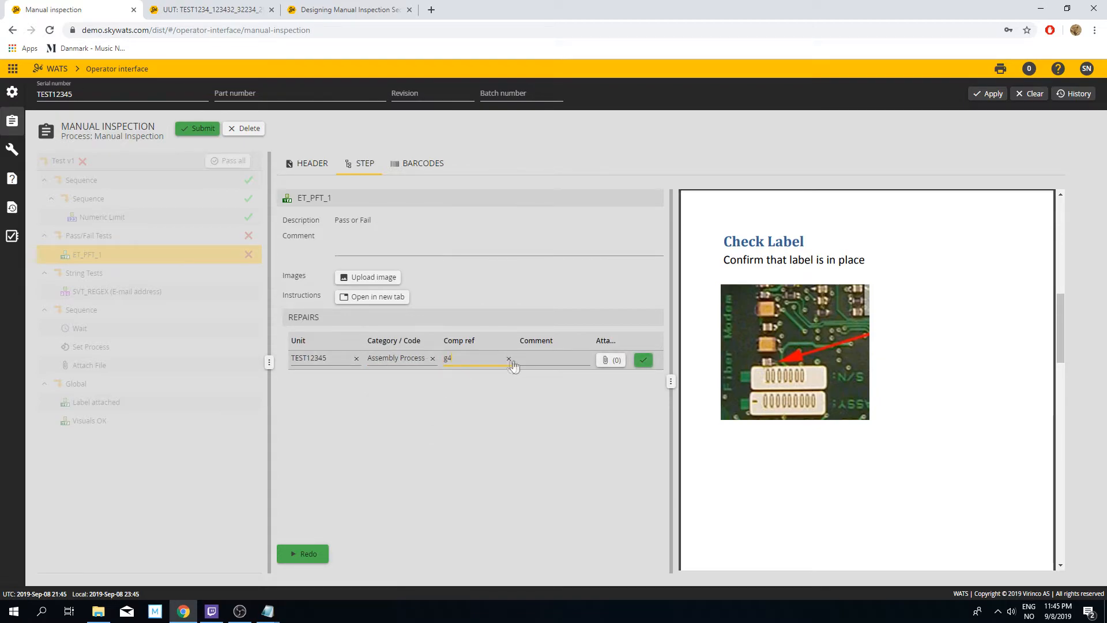
pyautogui.click(539, 358)
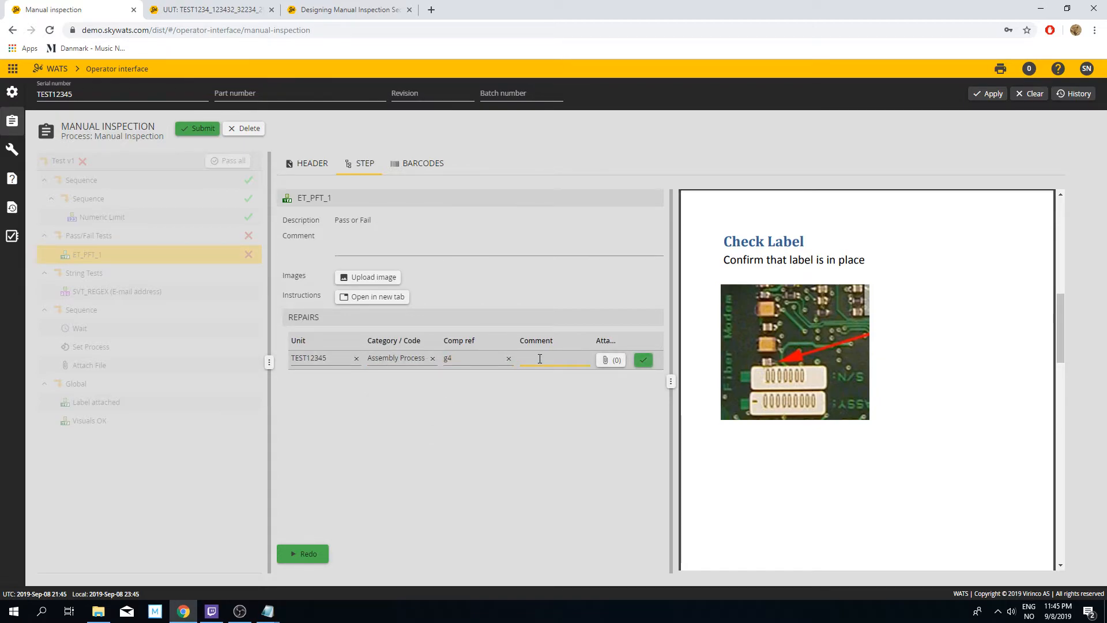
pyautogui.write('la')
pyautogui.write('bel is not thjere')
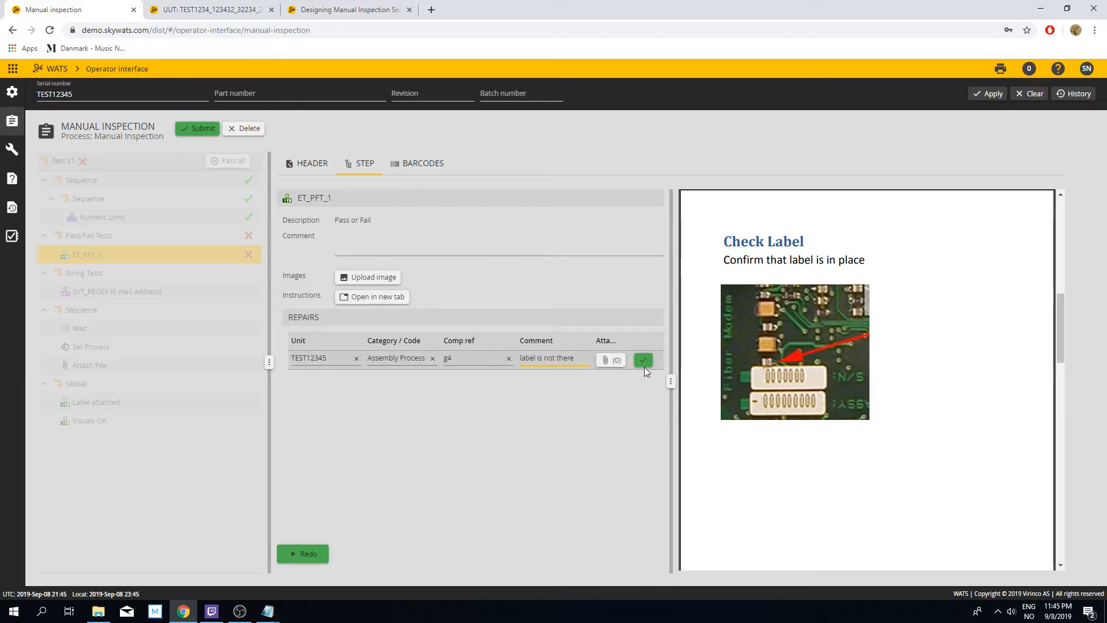
pyautogui.click(644, 363)
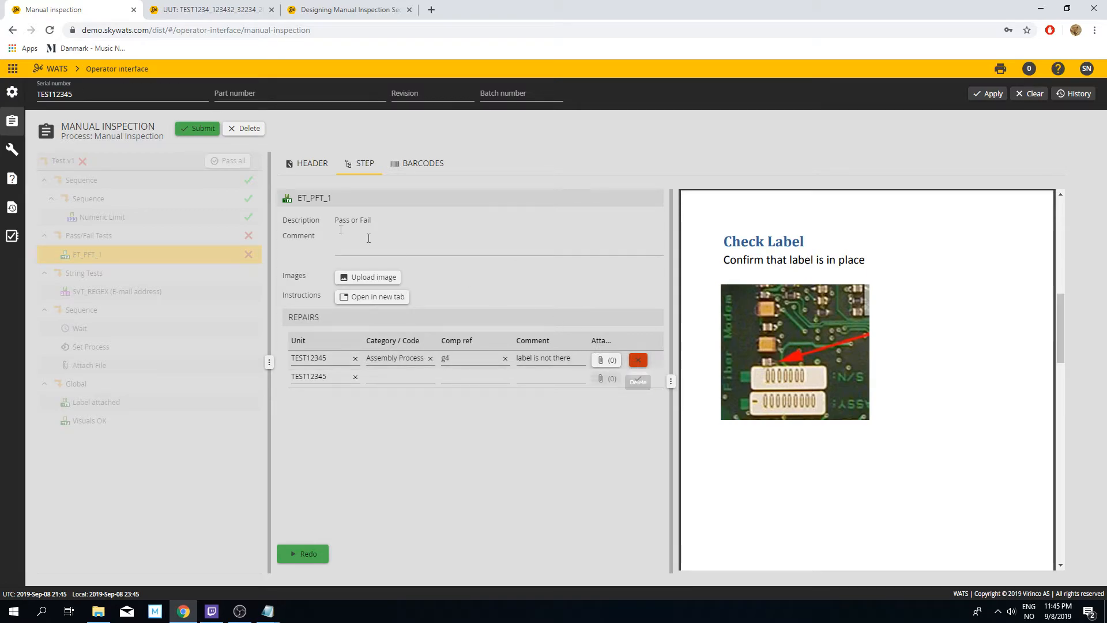
# Step: Submit the failed inspection and examine its Repair report from the serial number history
pyautogui.click(200, 132)
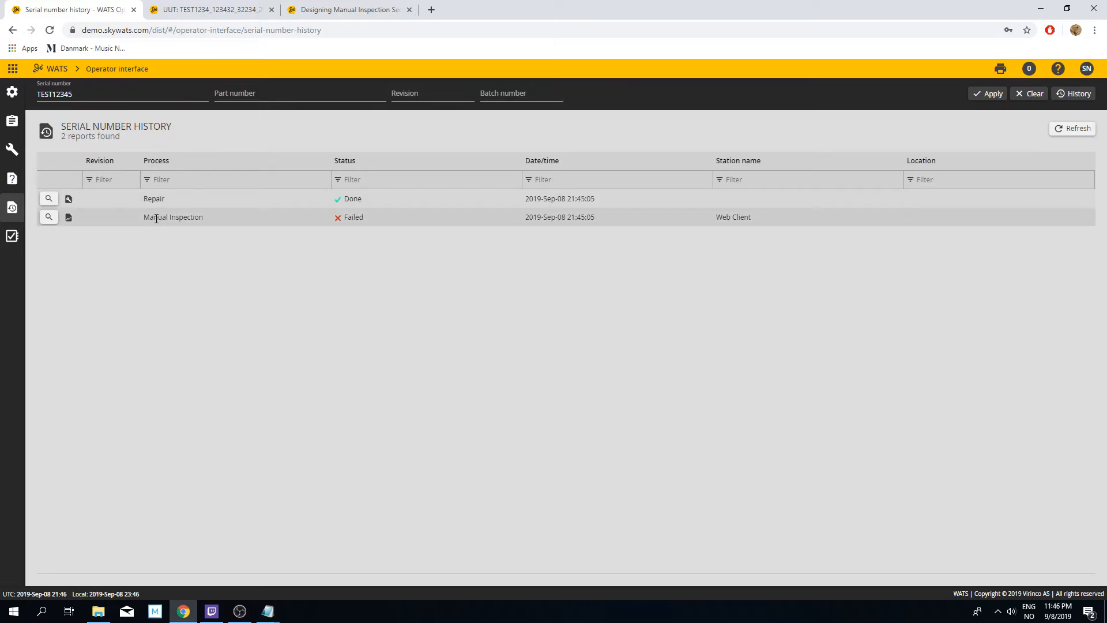
pyautogui.click(49, 200)
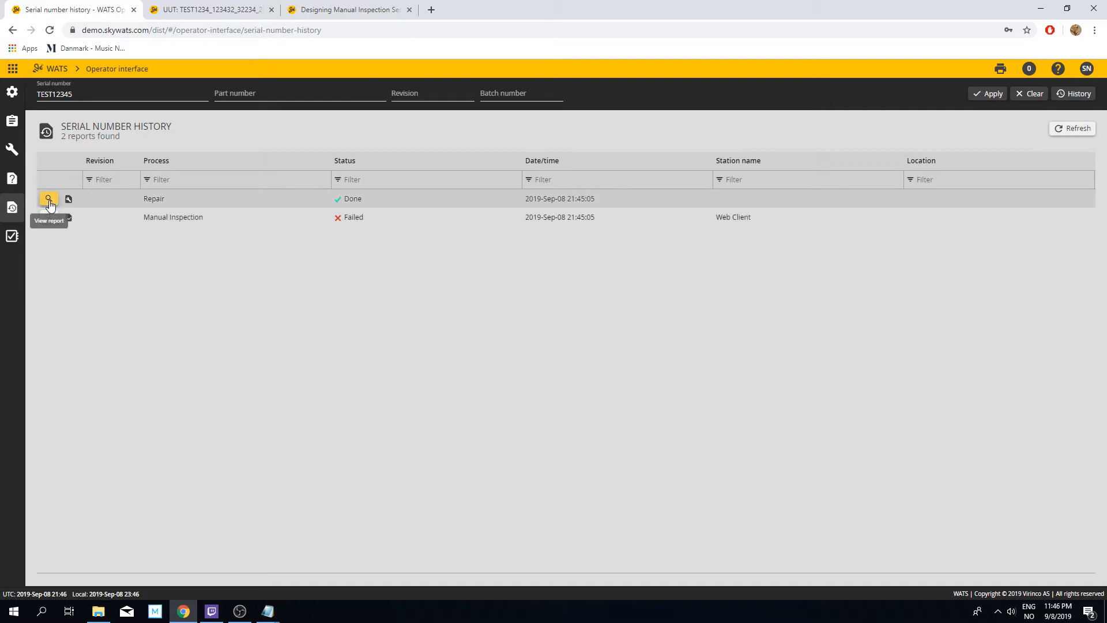
pyautogui.click(188, 7)
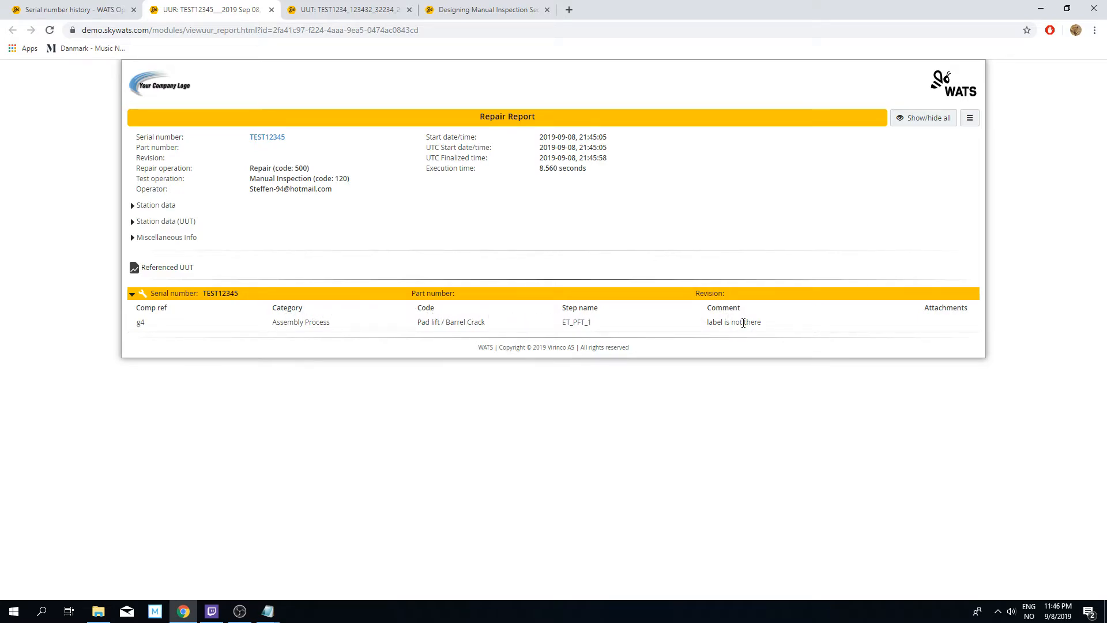
pyautogui.click(245, 296)
pyautogui.click(245, 297)
# Step: Close the open report tabs and examine the advanced configuration of the operator interface
pyautogui.click(98, 4)
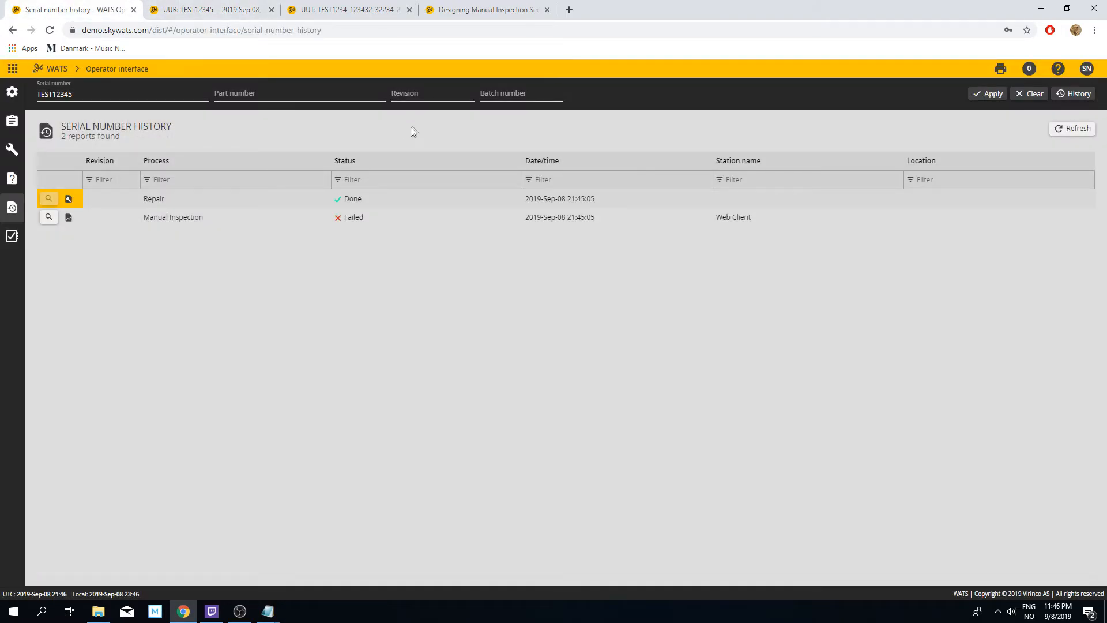
pyautogui.click(271, 10)
pyautogui.click(272, 9)
pyautogui.click(12, 94)
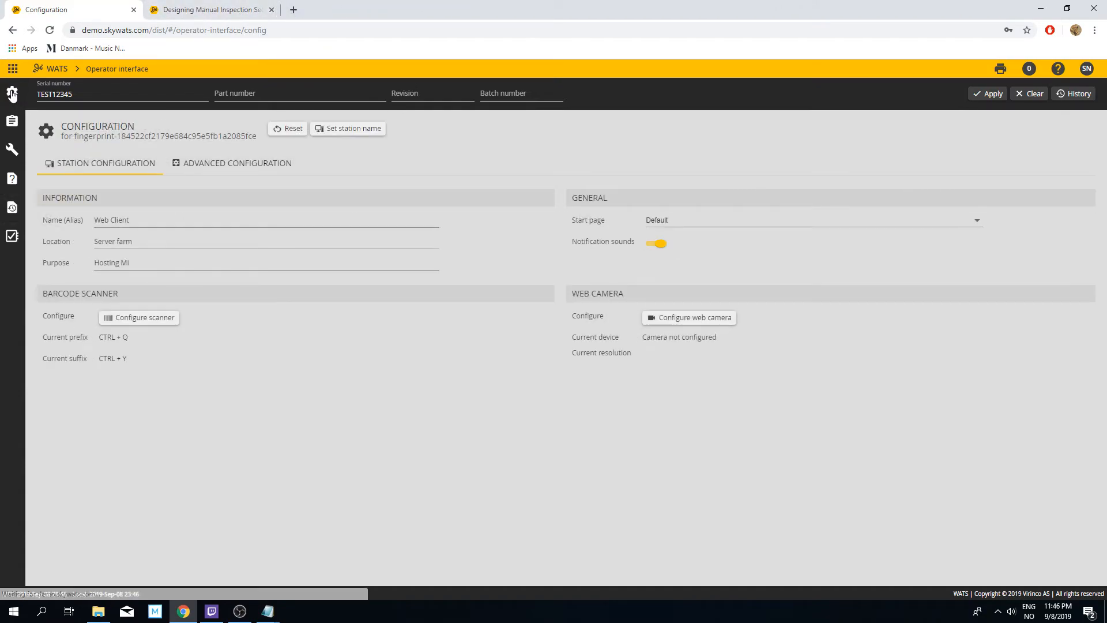
pyautogui.click(201, 164)
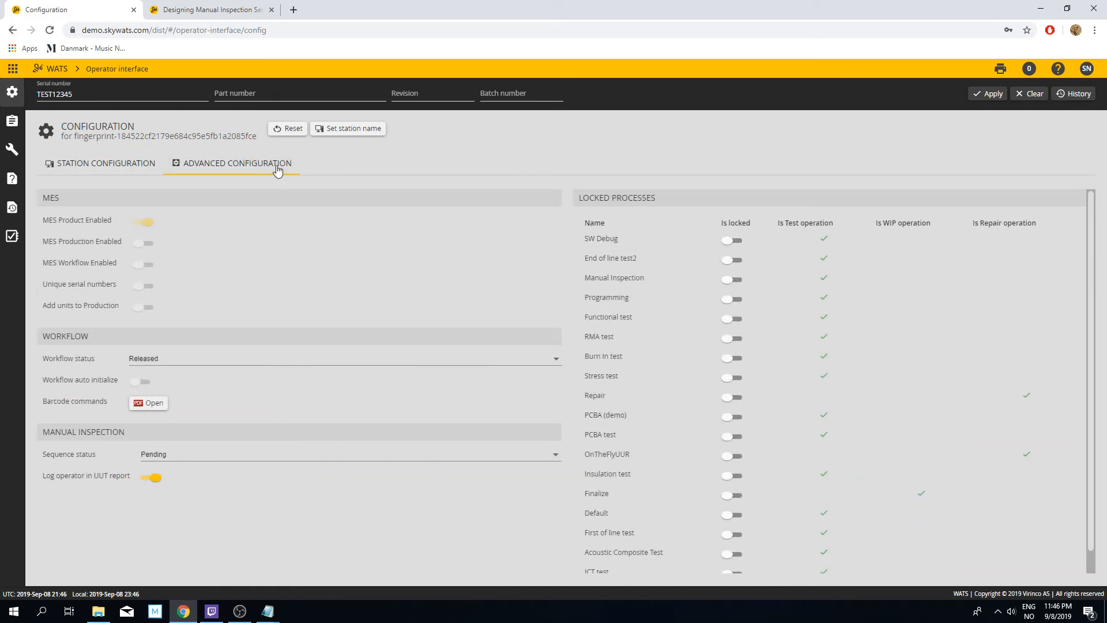
pyautogui.click(64, 199)
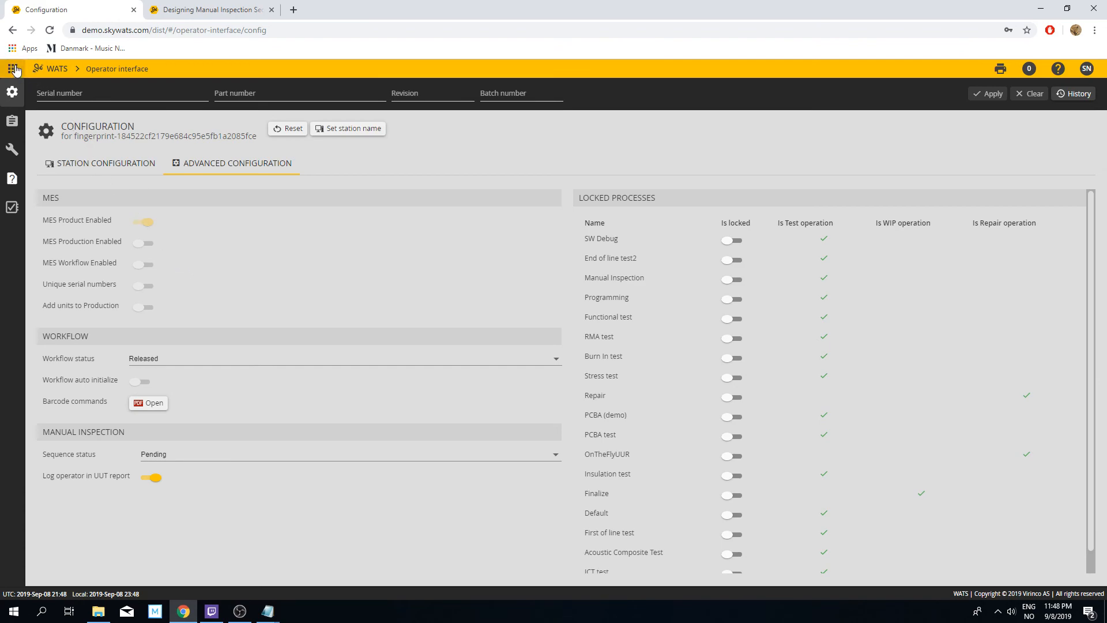
# Step: Switch to the control panel's MES manager and open the Global sequence definition inside the second New Folder
pyautogui.click(67, 74)
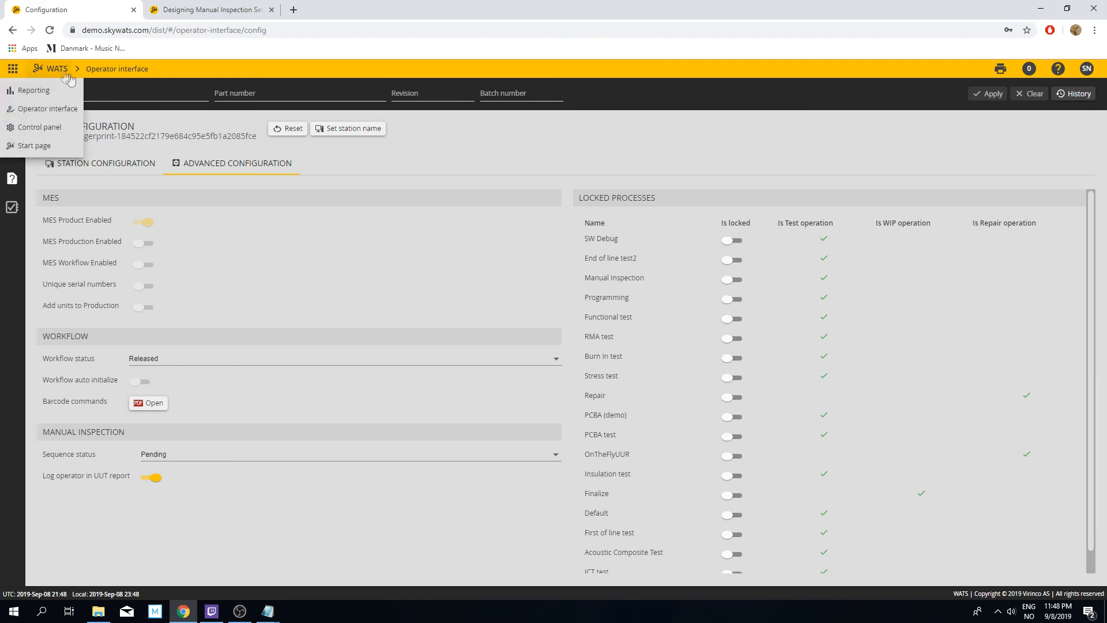
pyautogui.click(59, 130)
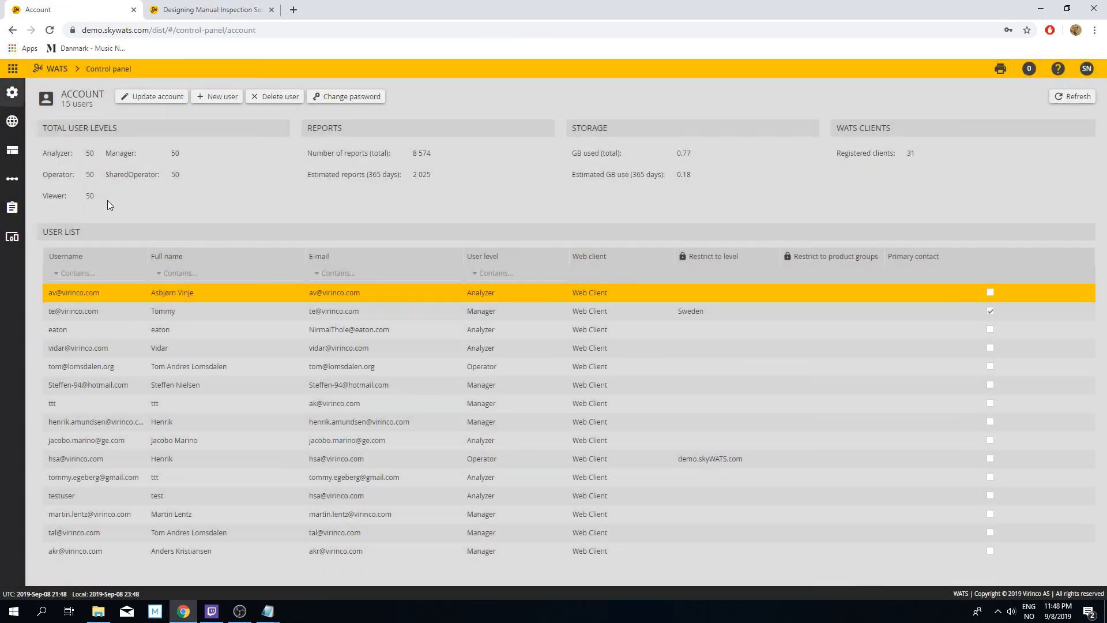
pyautogui.click(12, 207)
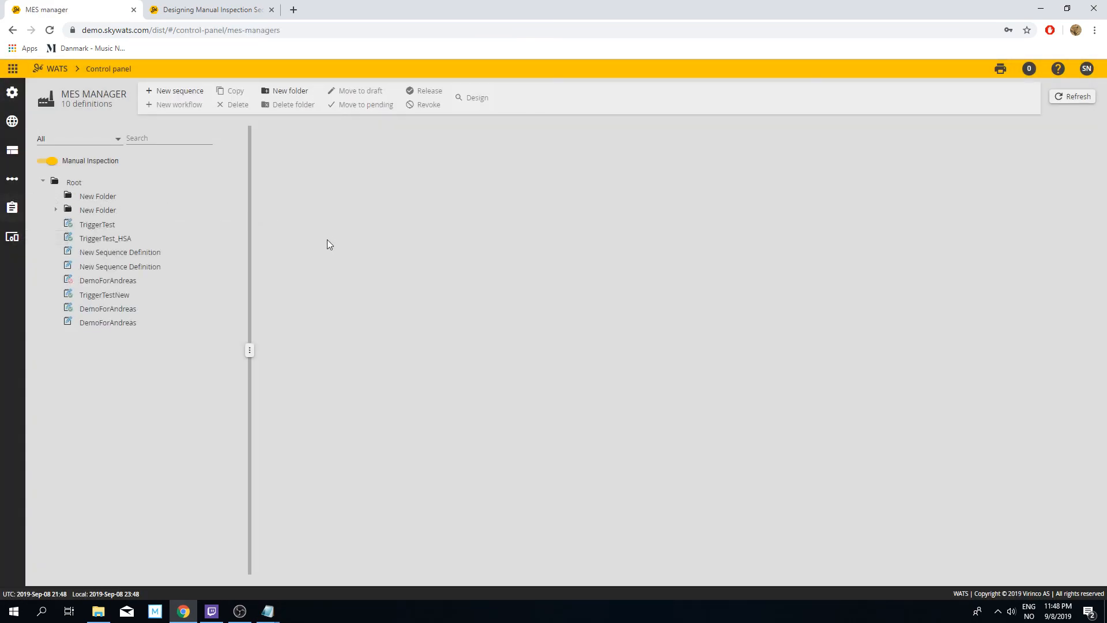
pyautogui.click(57, 210)
pyautogui.click(103, 226)
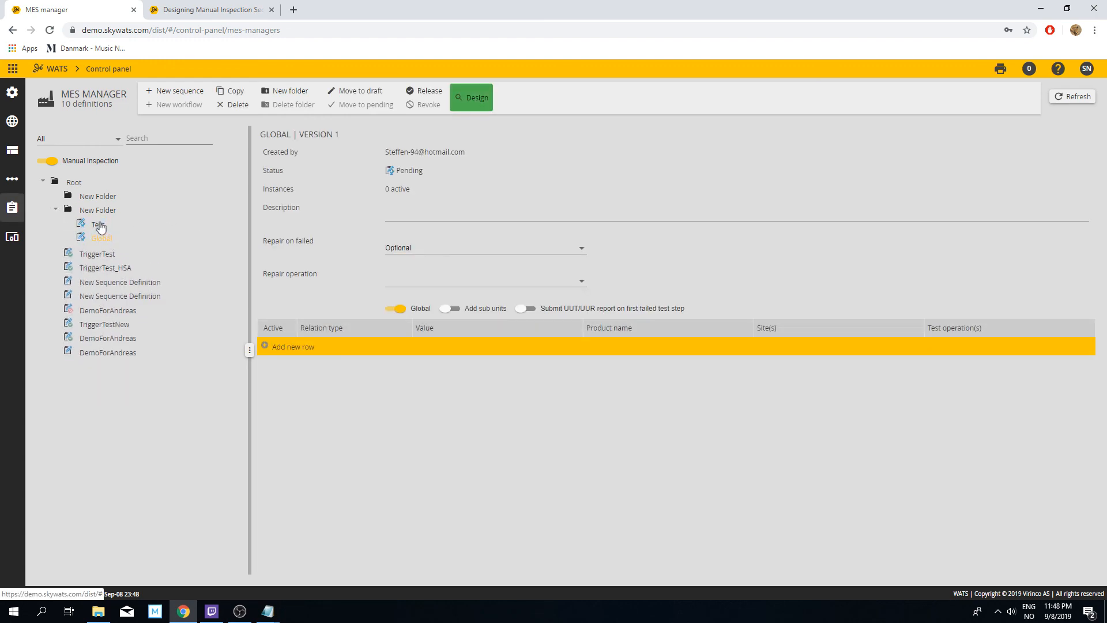